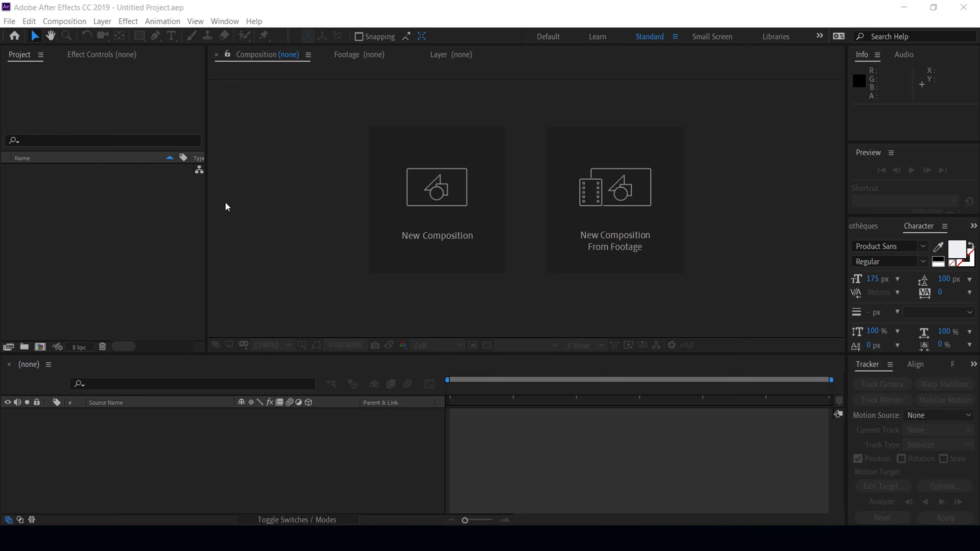
# - Create a composition named Main at 1920×1080, 30 fps, 10 seconds long
pyautogui.click(448, 209)
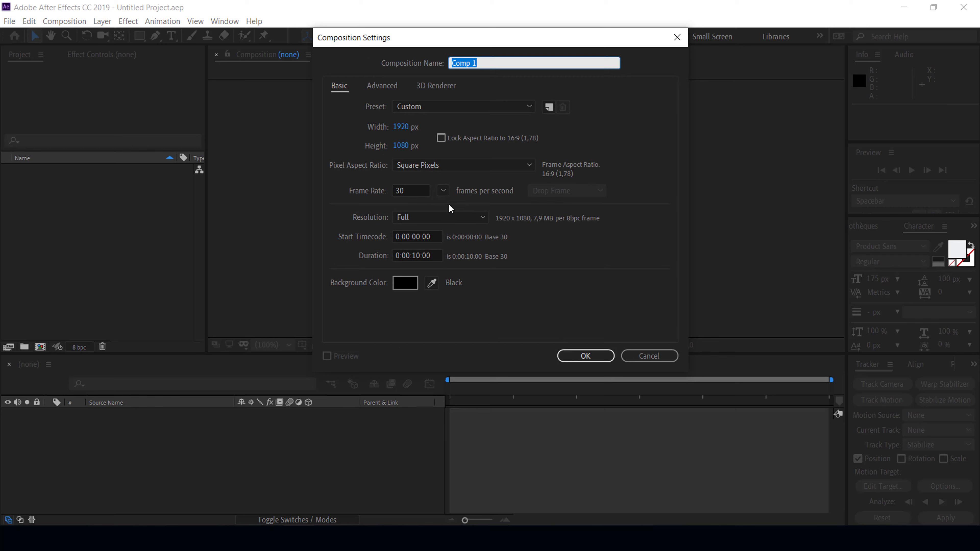
pyautogui.write('M')
pyautogui.write('ain')
pyautogui.click(585, 356)
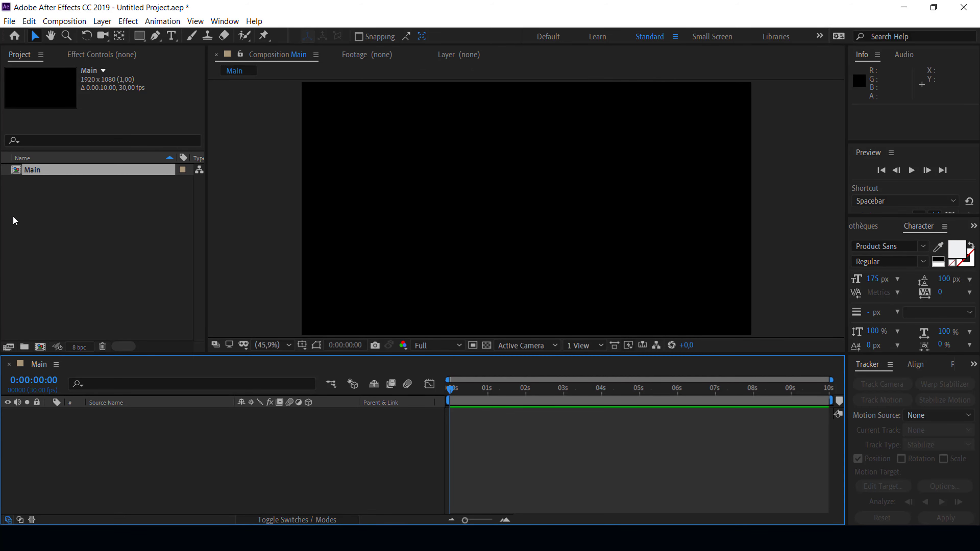
# - Import Background.jpg, Footage.mp4, Texture.png and sketch1–3.mov into the project
pyautogui.rightClick(13, 221)
pyautogui.moveTo(71, 272)
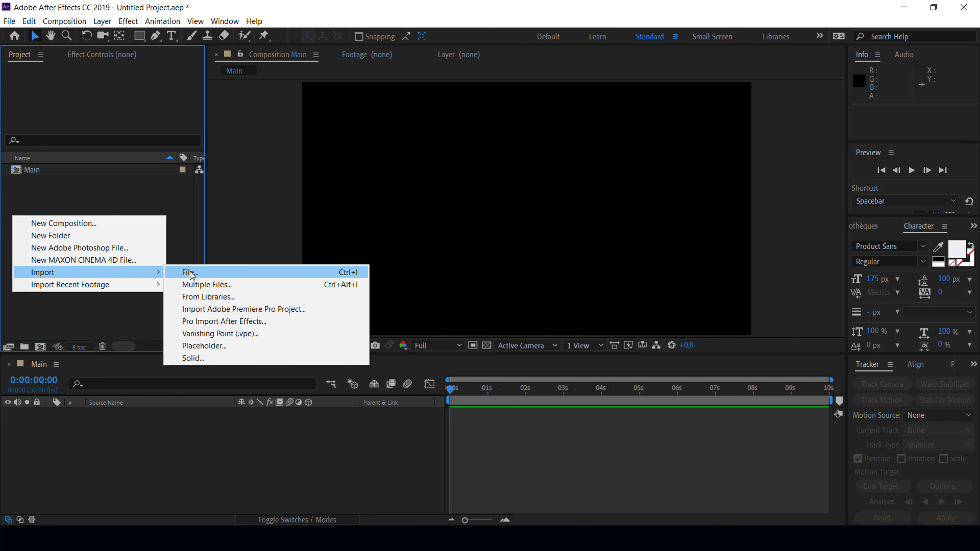
pyautogui.click(191, 273)
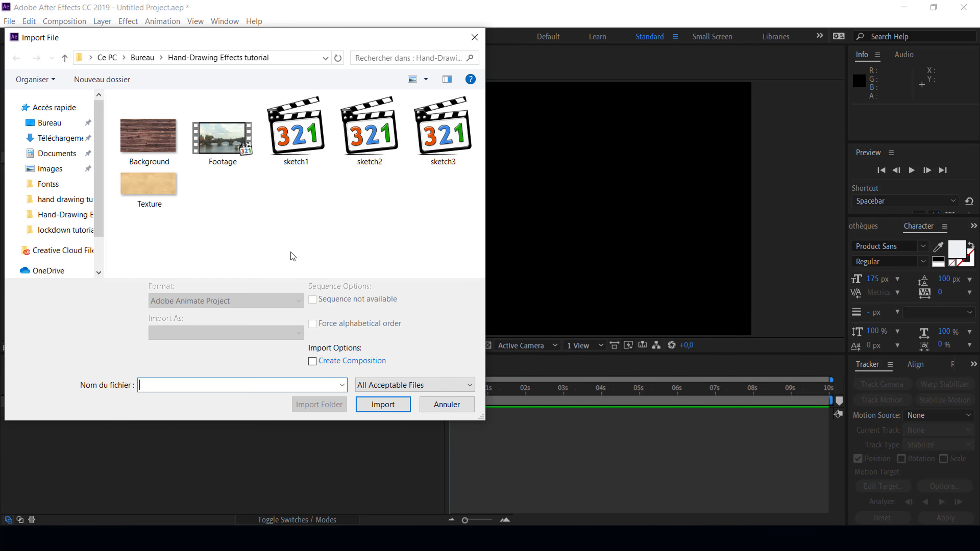
pyautogui.moveTo(433, 223); pyautogui.dragTo(123, 140)
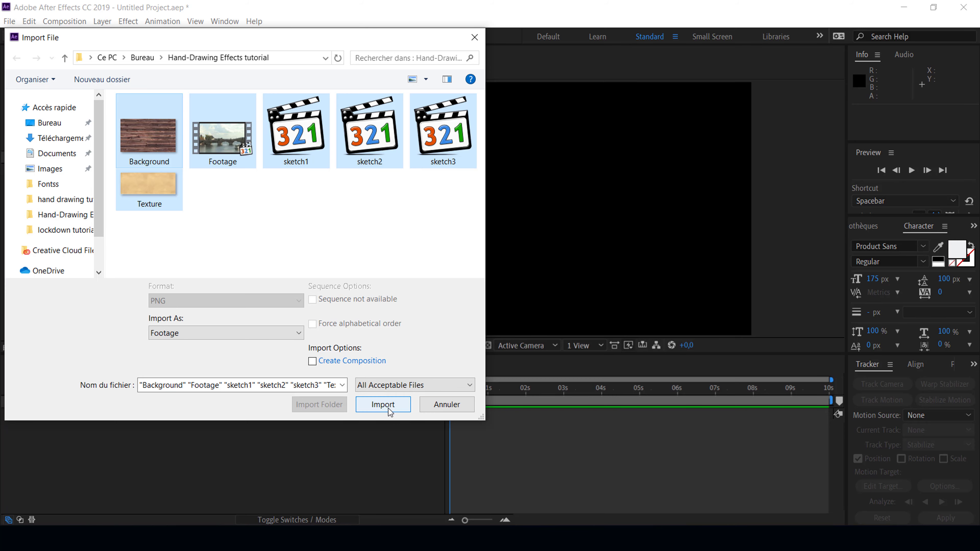
pyautogui.click(388, 408)
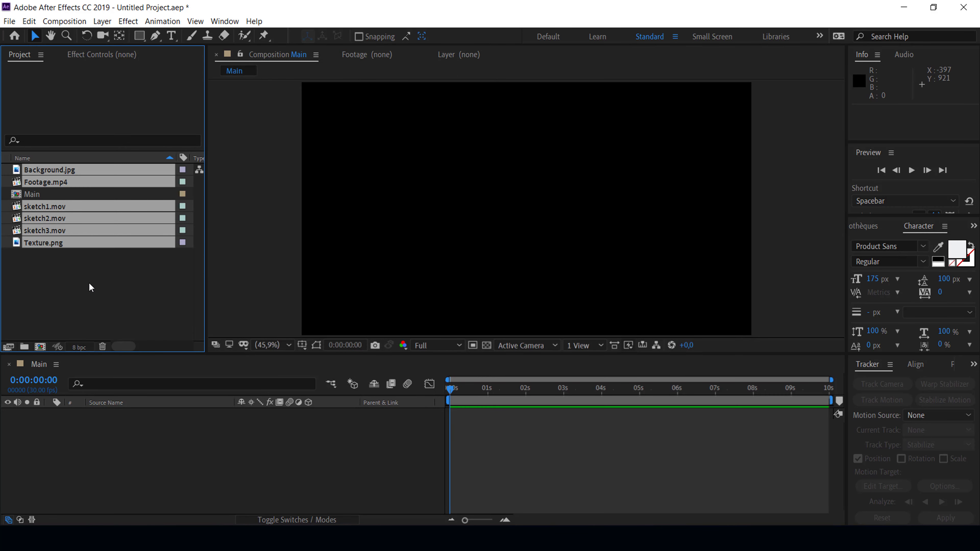
pyautogui.click(75, 278)
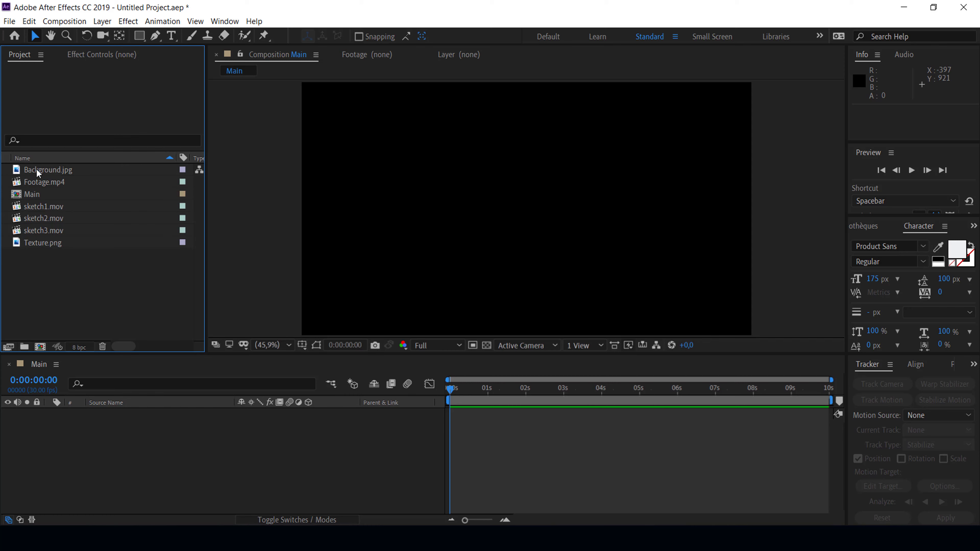
# - Add Background.jpg and Texture.png to Main, texture on top, and scale Texture to 57%
pyautogui.moveTo(38, 170); pyautogui.dragTo(61, 423)
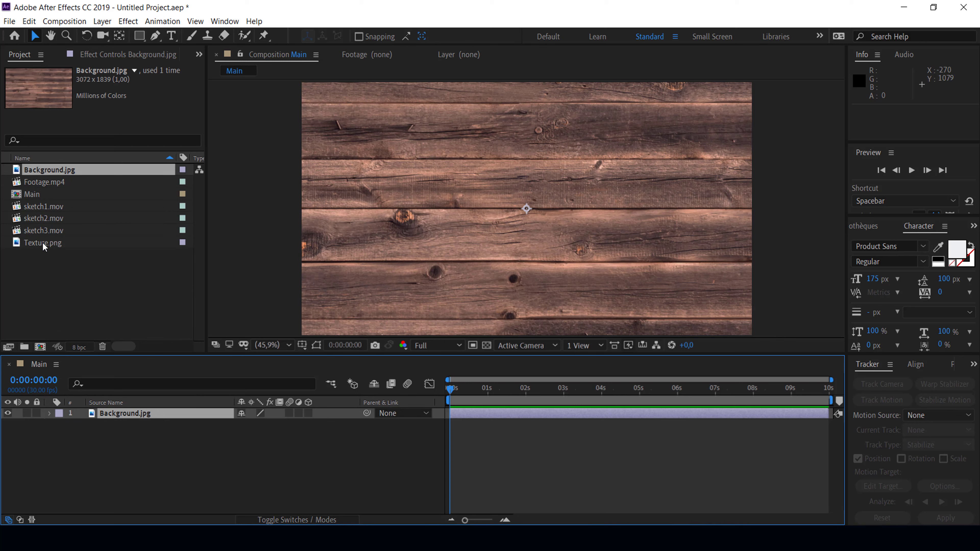
pyautogui.moveTo(42, 241); pyautogui.dragTo(90, 416)
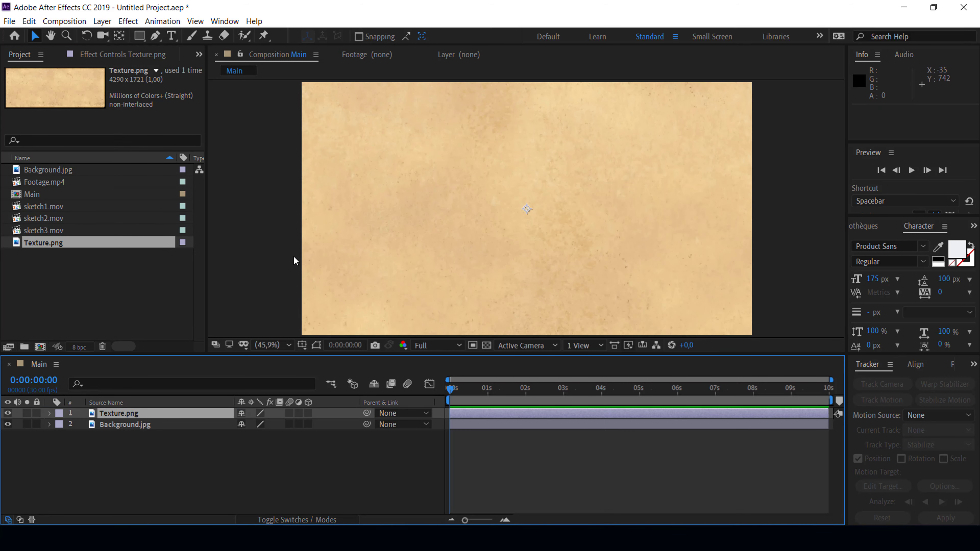
pyautogui.press('s')
pyautogui.moveTo(266, 424); pyautogui.dragTo(231, 430)
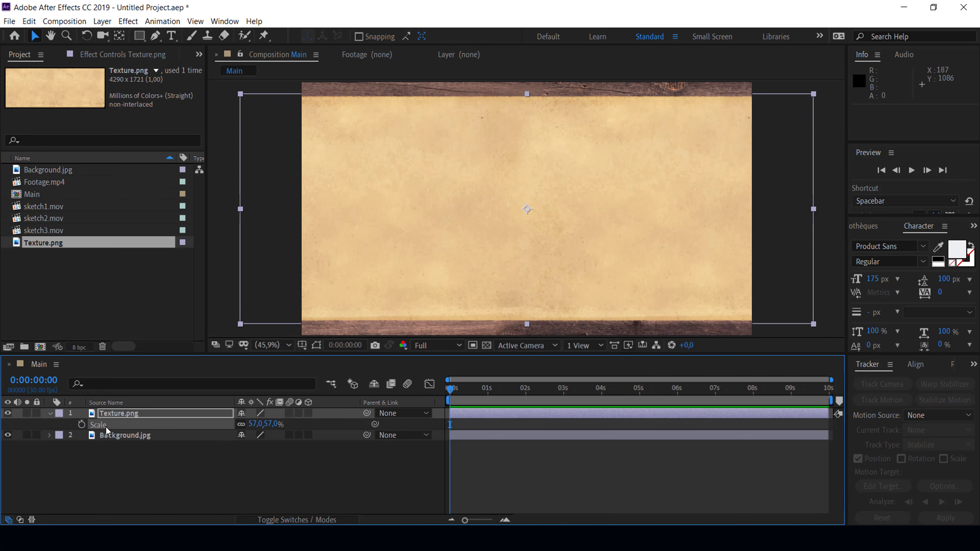
# - Apply a Tint effect to Texture.png so the parchment turns grey
pyautogui.click(110, 413)
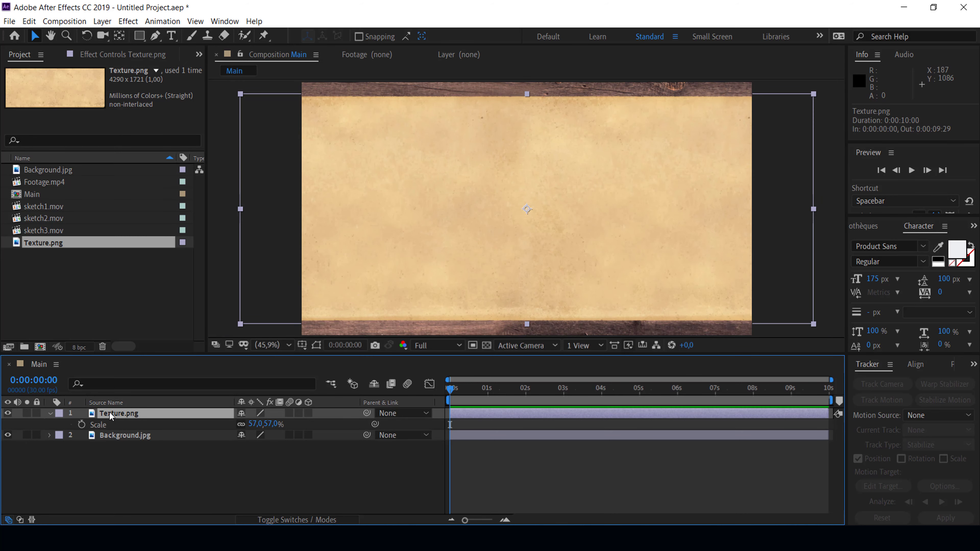
pyautogui.hotkey('ctrl', 'space')
pyautogui.write('t')
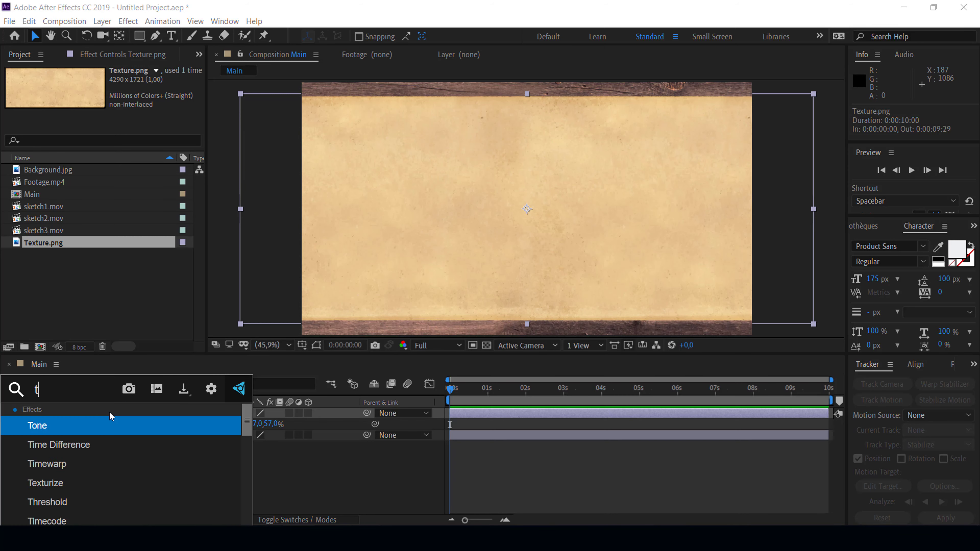
pyautogui.write('in')
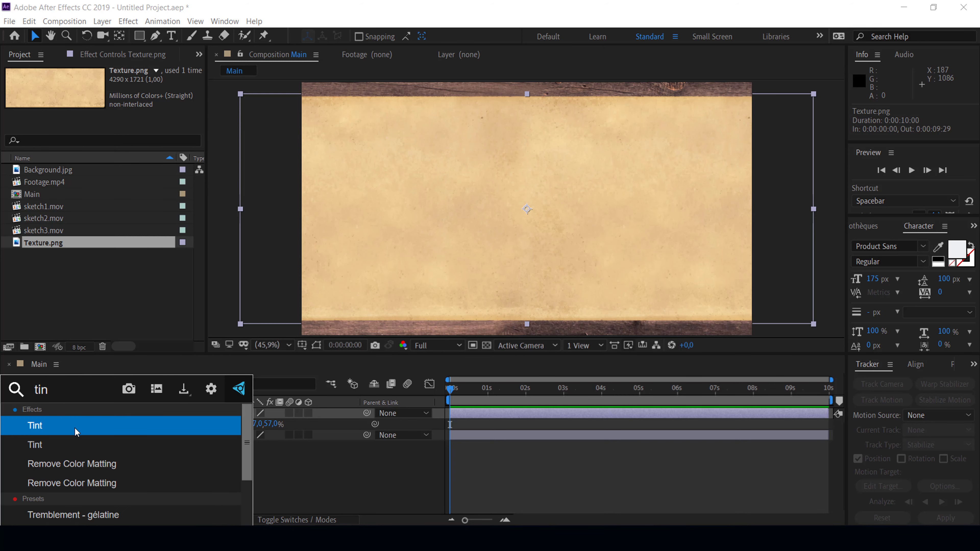
pyautogui.click(76, 432)
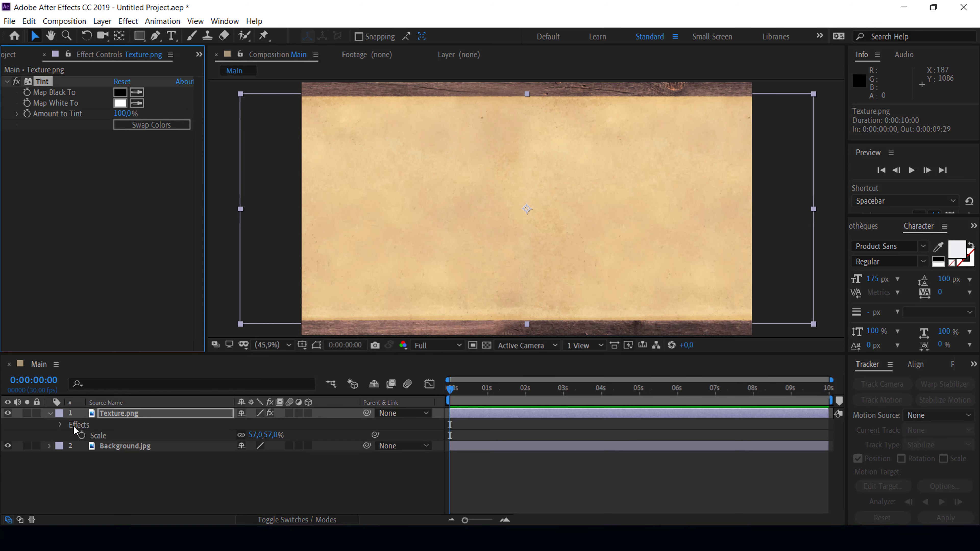
pyautogui.click(138, 37)
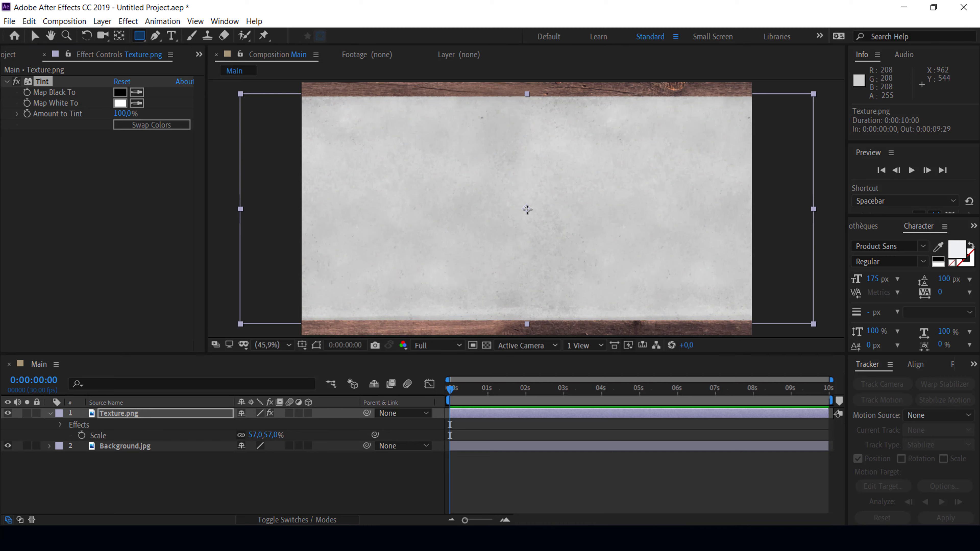
# - Draw a rectangular mask (Mask 1) over the Texture.png layer
pyautogui.moveTo(527, 210)
pyautogui.mouseDown()
pyautogui.moveTo(549, 190)
pyautogui.moveTo(642, 185)
pyautogui.moveTo(635, 185)
pyautogui.mouseUp()
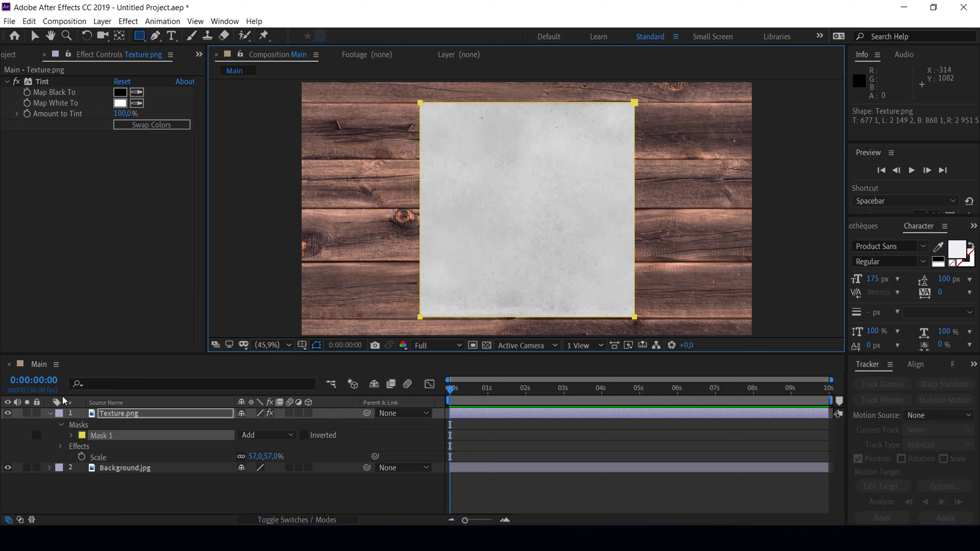
pyautogui.click(96, 521)
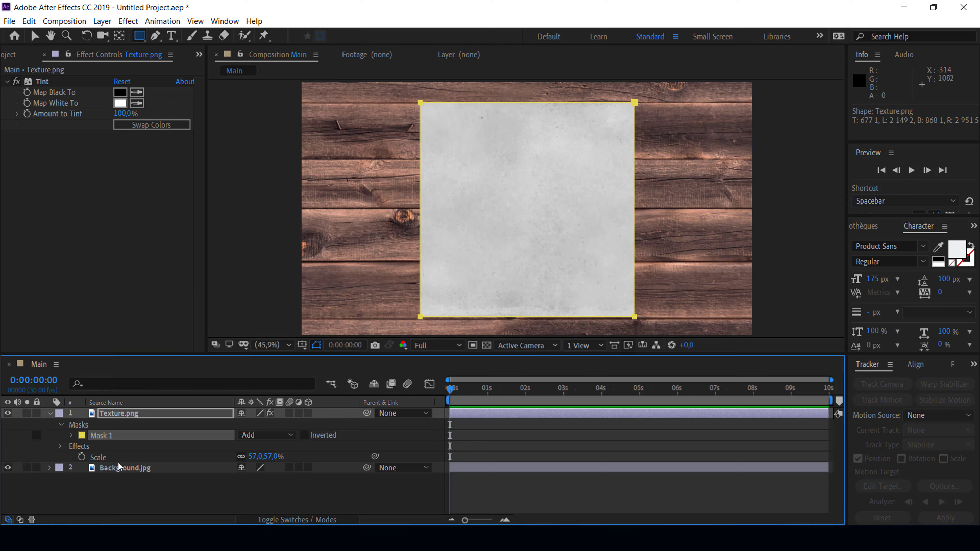
pyautogui.click(155, 417)
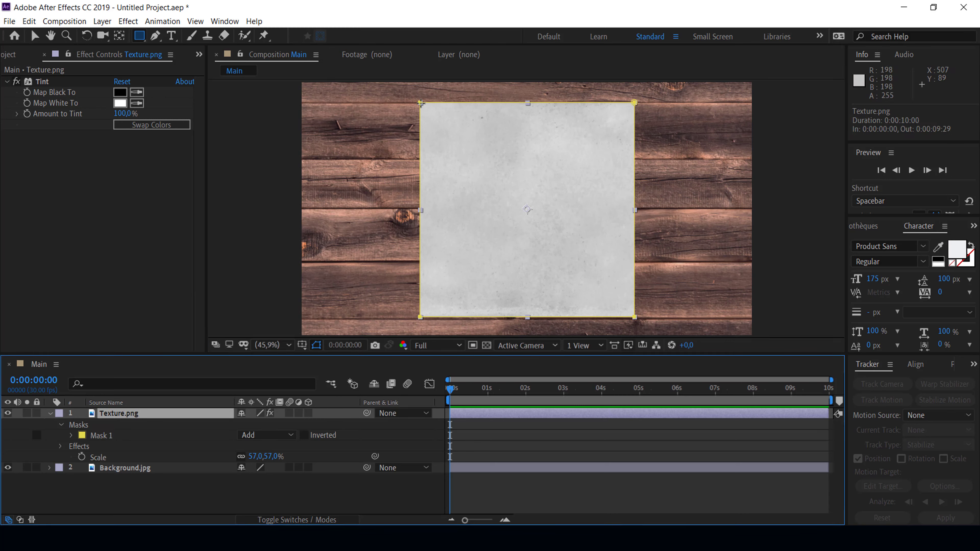
pyautogui.click(107, 439)
pyautogui.click(71, 436)
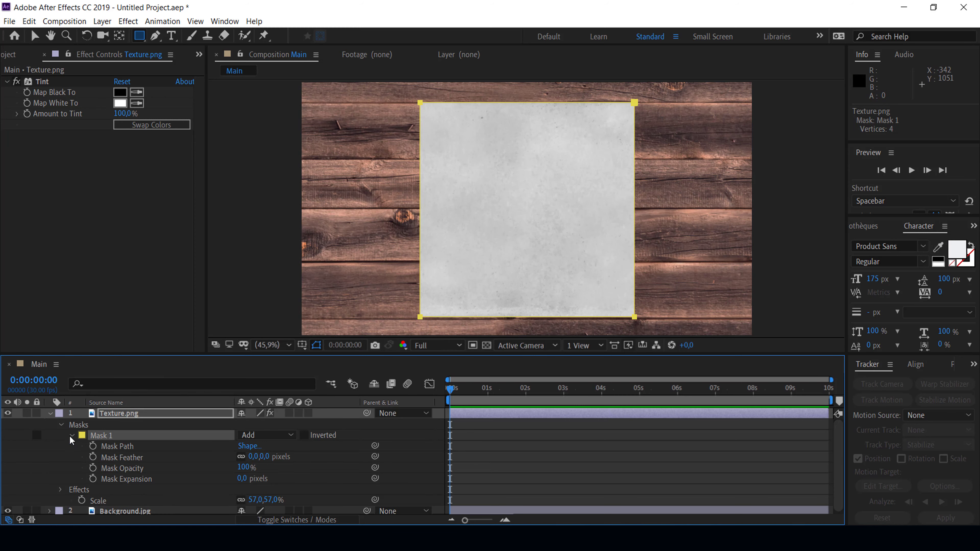
pyautogui.click(114, 448)
pyautogui.click(133, 414)
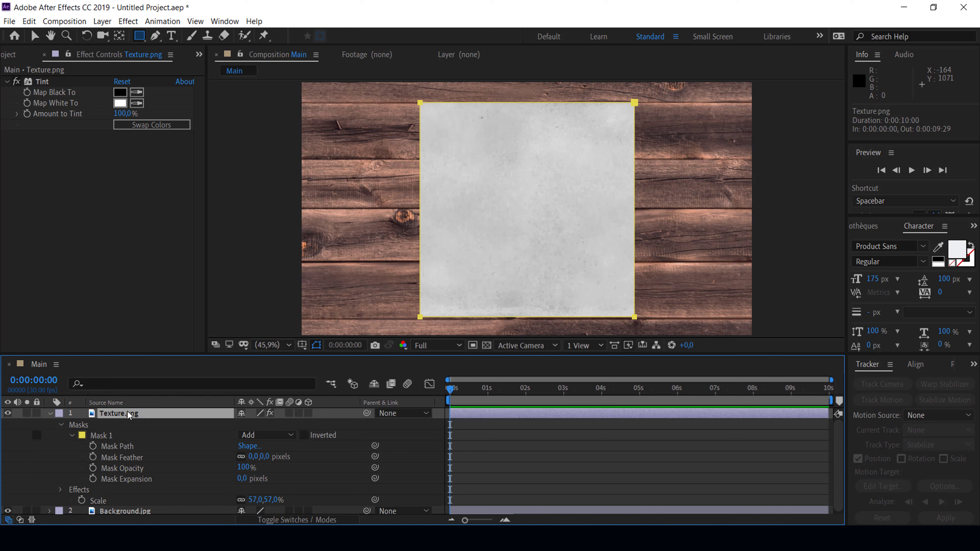
# - Drag the mask's left and right edges outward to widen the paper sheet
pyautogui.click(35, 35)
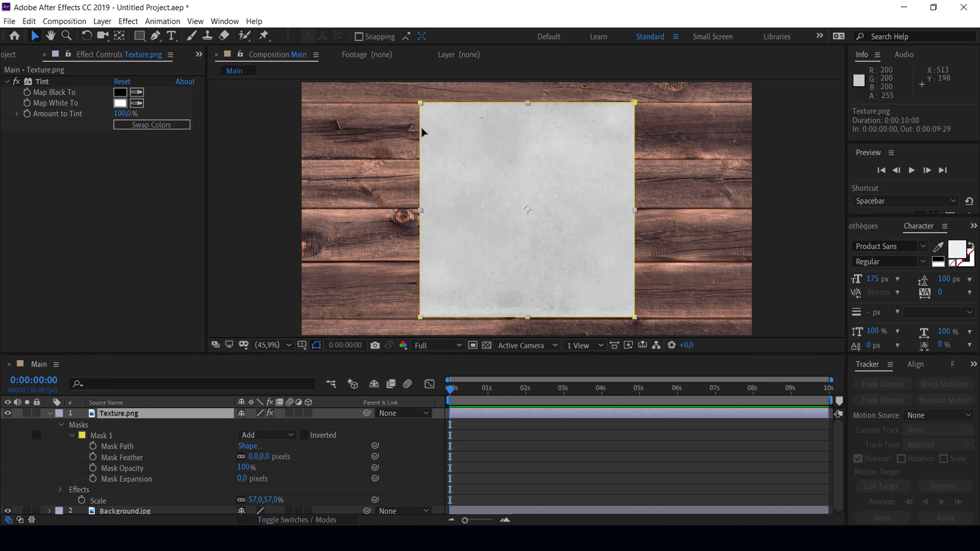
pyautogui.click(421, 104)
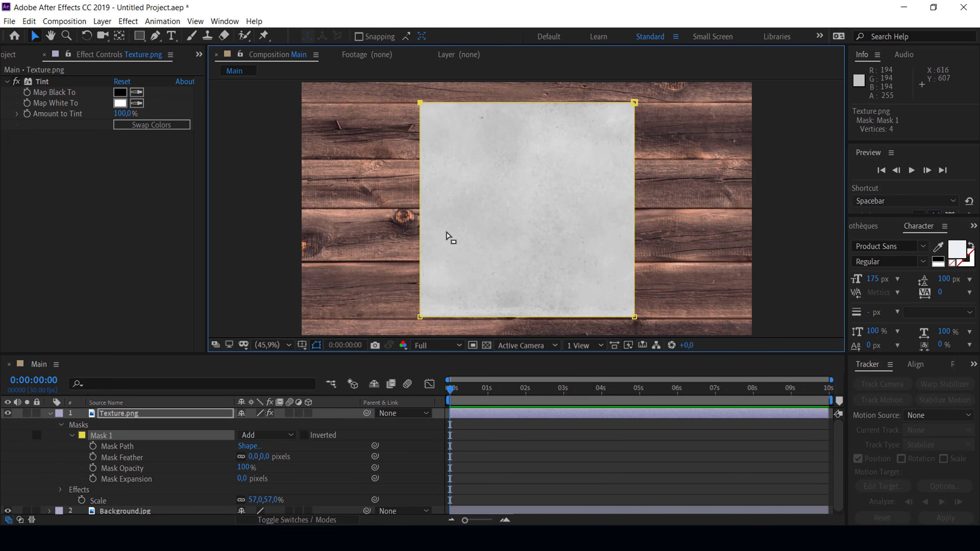
pyautogui.keyDown('shift'); pyautogui.click(419, 317); pyautogui.keyUp('shift')
pyautogui.moveTo(420, 282); pyautogui.dragTo(333, 277)
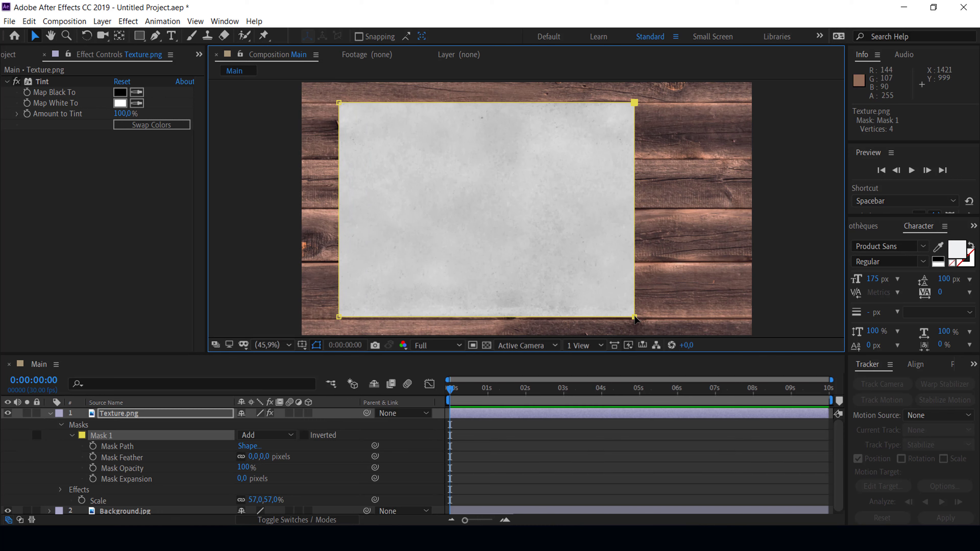
pyautogui.moveTo(635, 201); pyautogui.dragTo(699, 202)
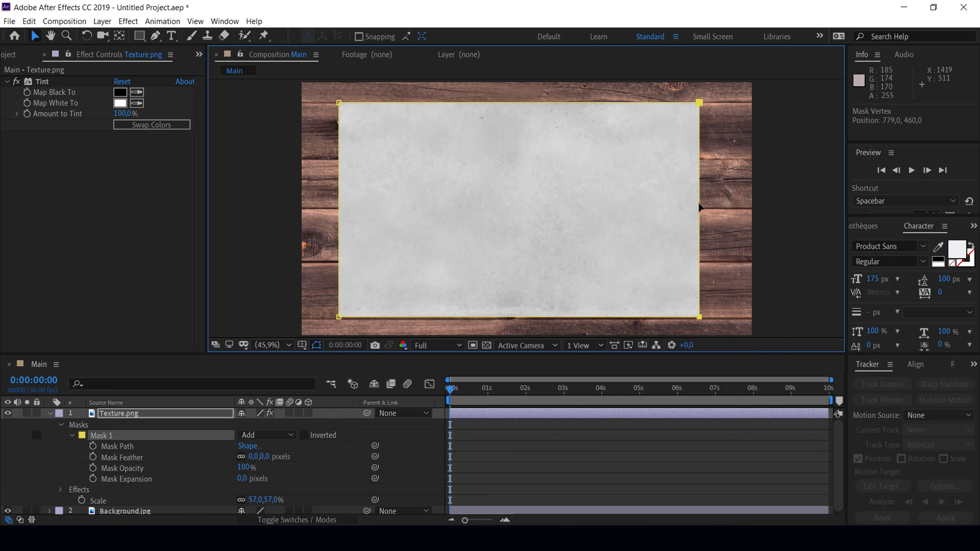
pyautogui.click(128, 414)
pyautogui.click(50, 413)
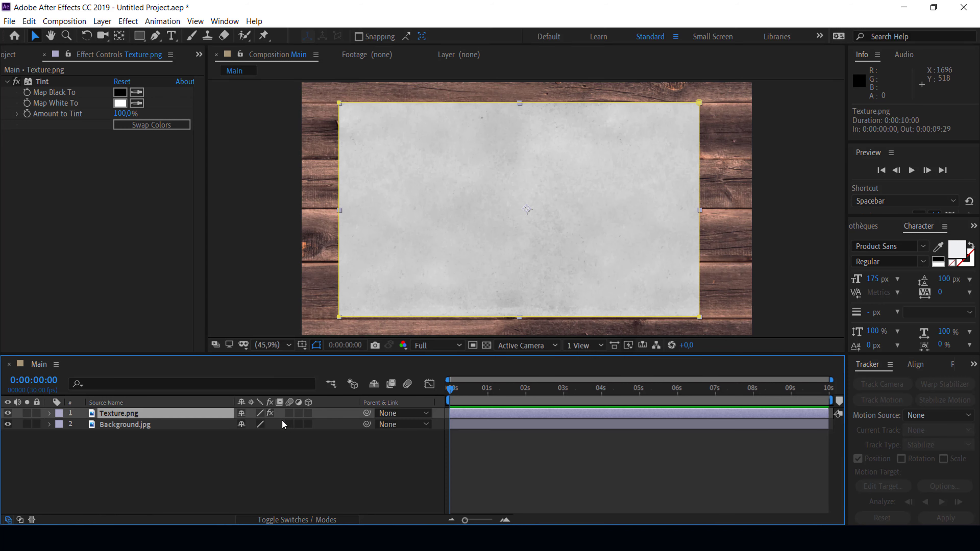
# - Apply Roughen Edges to Texture.png with Scale 20 and Border 10
pyautogui.hotkey('ctrl', 'space')
pyautogui.write('قخ')
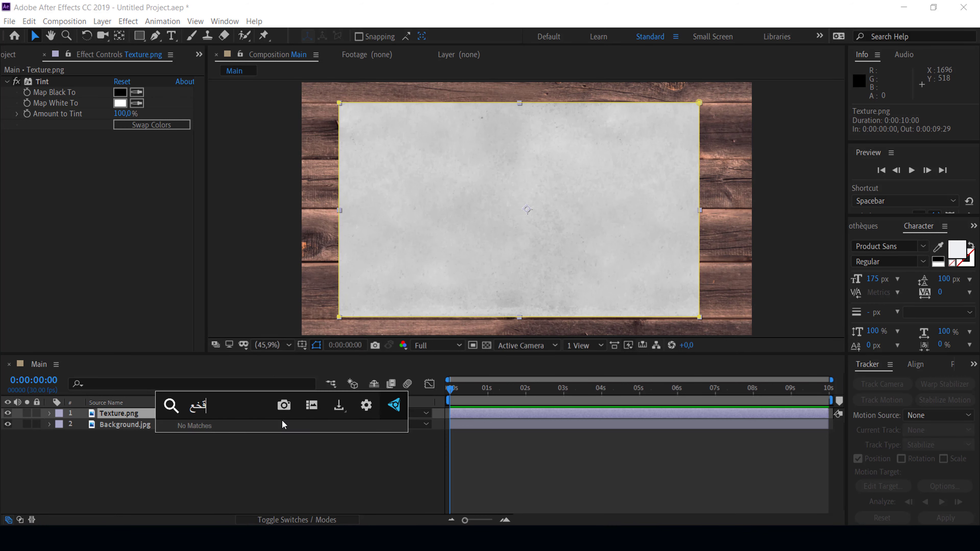
pyautogui.press('BackSpace')
pyautogui.press('BackSpace')
pyautogui.press('BackSpace')
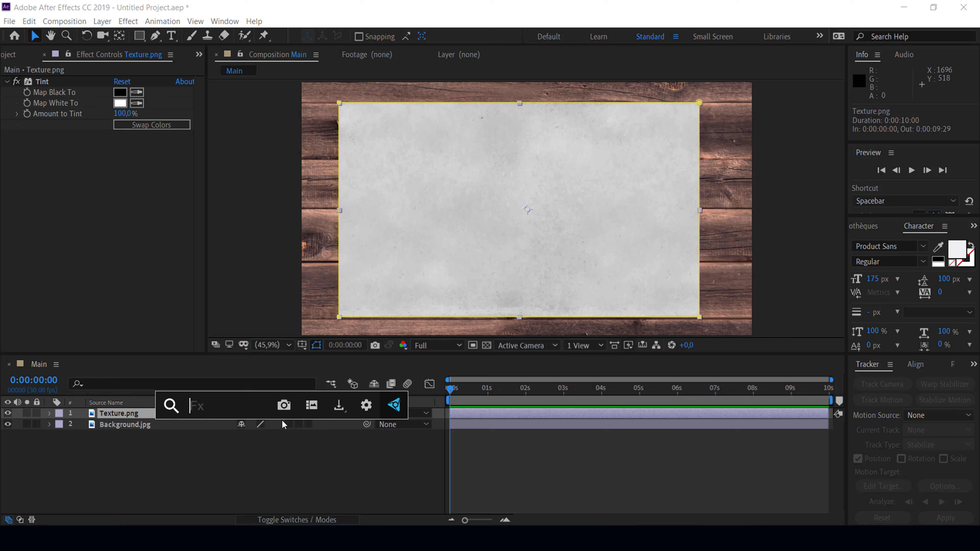
pyautogui.press('super+space')
pyautogui.write('rou')
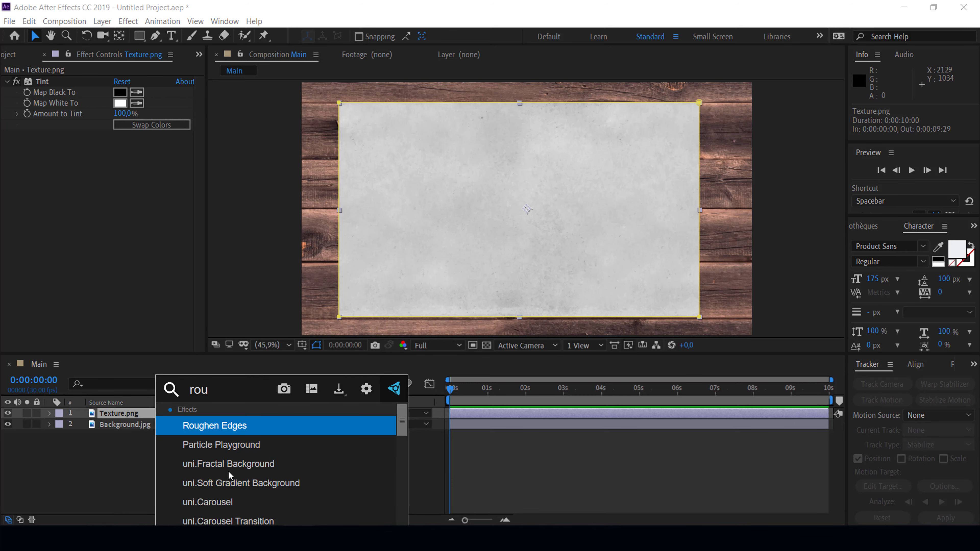
pyautogui.click(209, 427)
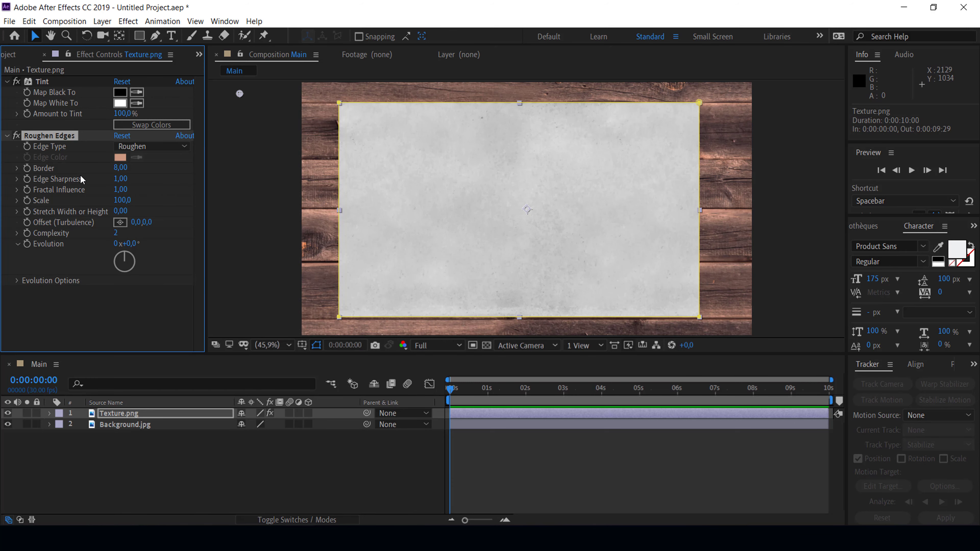
pyautogui.click(116, 199)
pyautogui.write('20')
pyautogui.click(120, 168)
pyautogui.write('10')
pyautogui.click(128, 487)
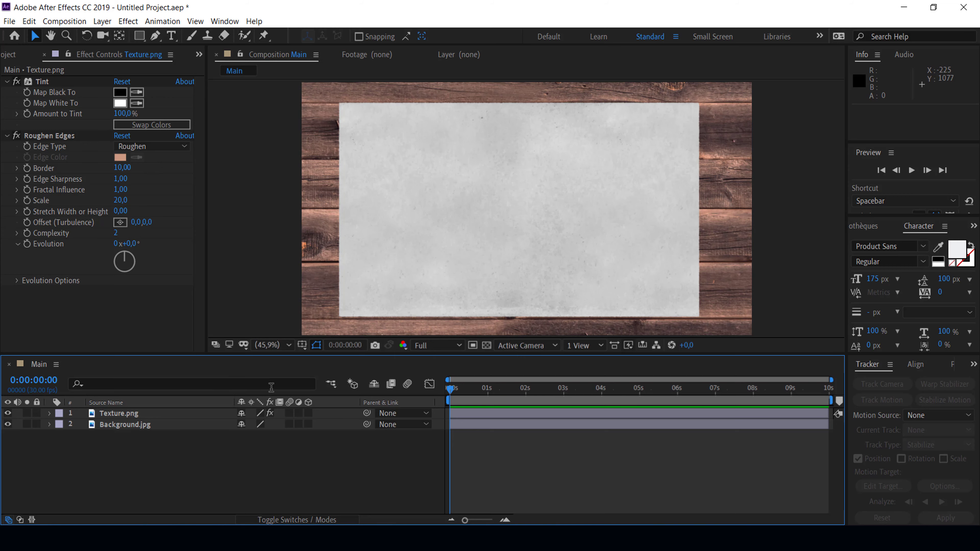
pyautogui.scroll(1, 369, 255)
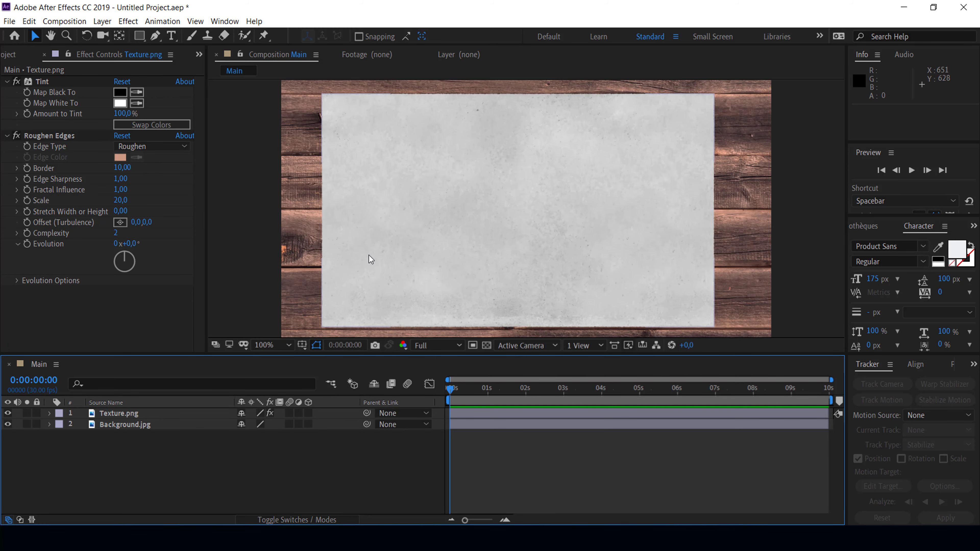
pyautogui.scroll(6, 369, 256)
pyautogui.press('h')
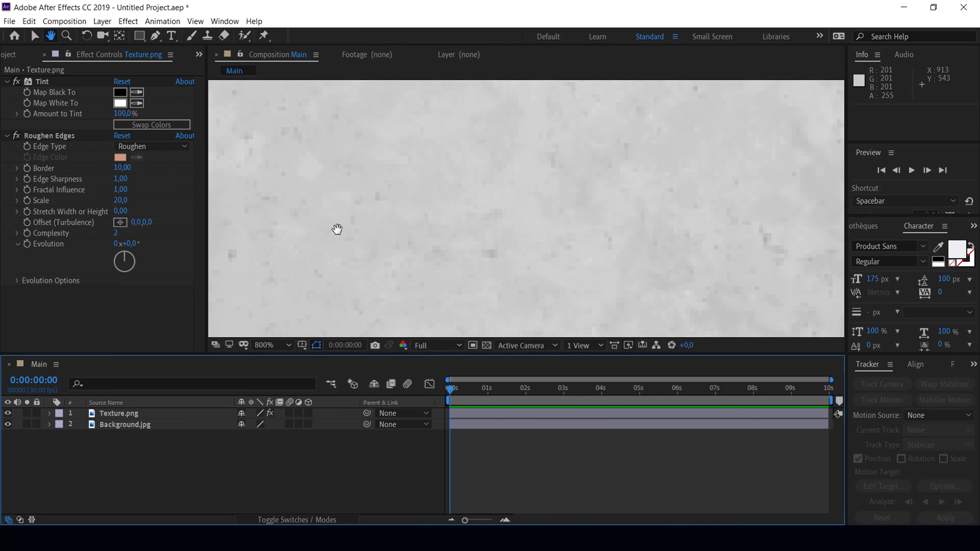
pyautogui.moveTo(337, 227); pyautogui.dragTo(571, 236)
pyautogui.moveTo(305, 163)
pyautogui.mouseDown()
pyautogui.moveTo(595, 249)
pyautogui.moveTo(326, 247)
pyautogui.mouseUp()
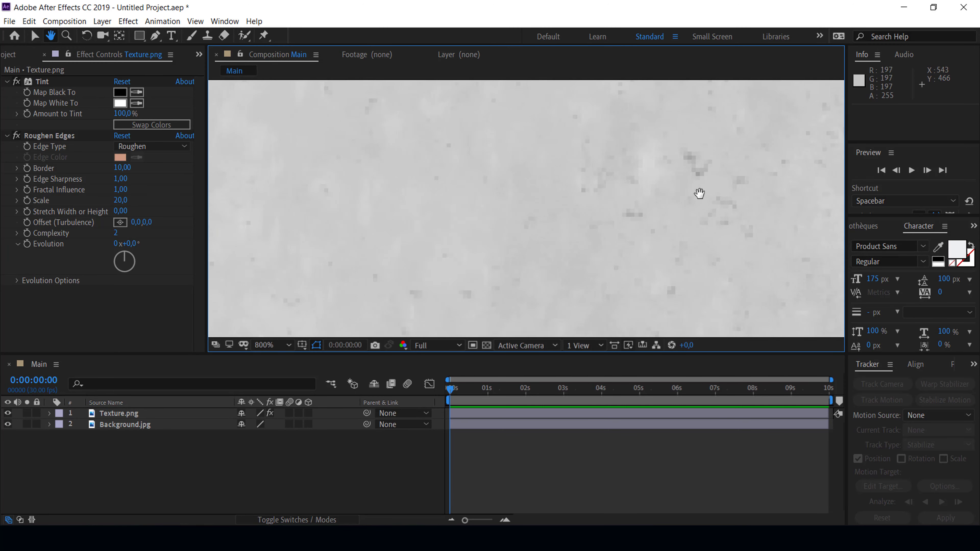
pyautogui.moveTo(698, 193); pyautogui.dragTo(363, 213)
pyautogui.moveTo(223, 205); pyautogui.dragTo(401, 201)
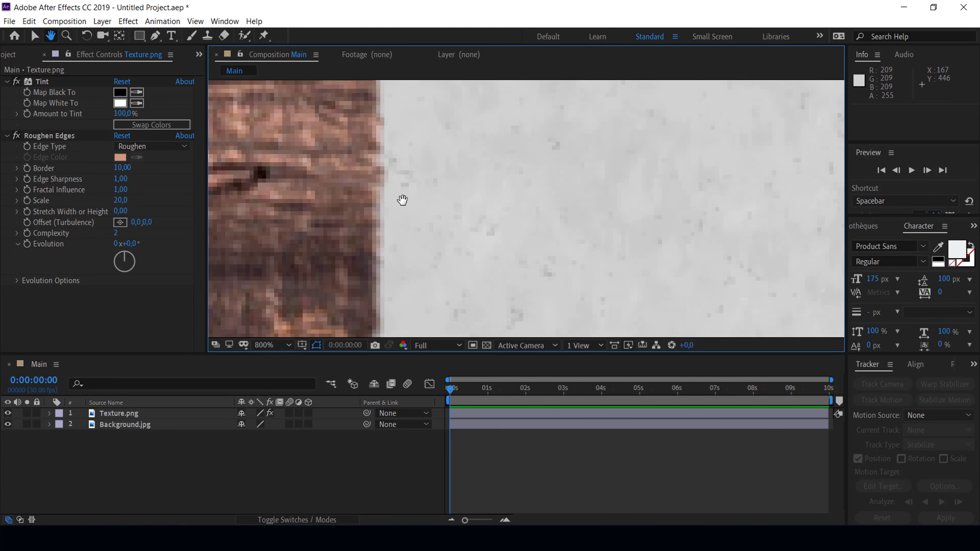
pyautogui.moveTo(484, 237); pyautogui.dragTo(428, 233)
pyautogui.press(',')
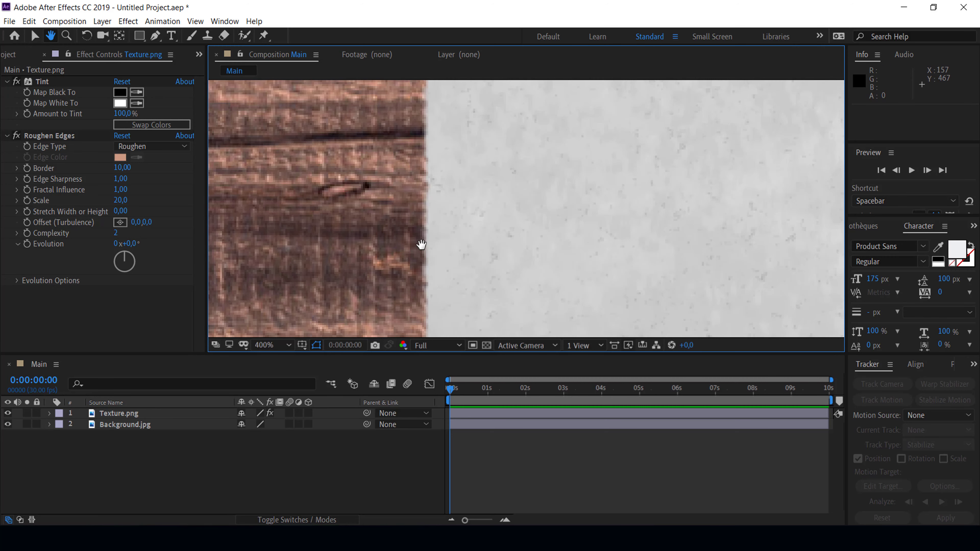
pyautogui.press(',')
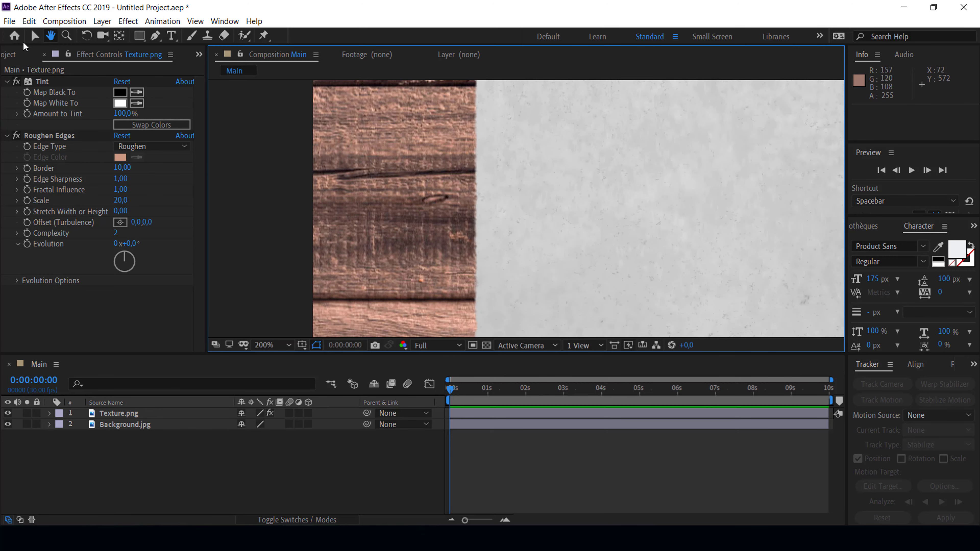
pyautogui.click(35, 36)
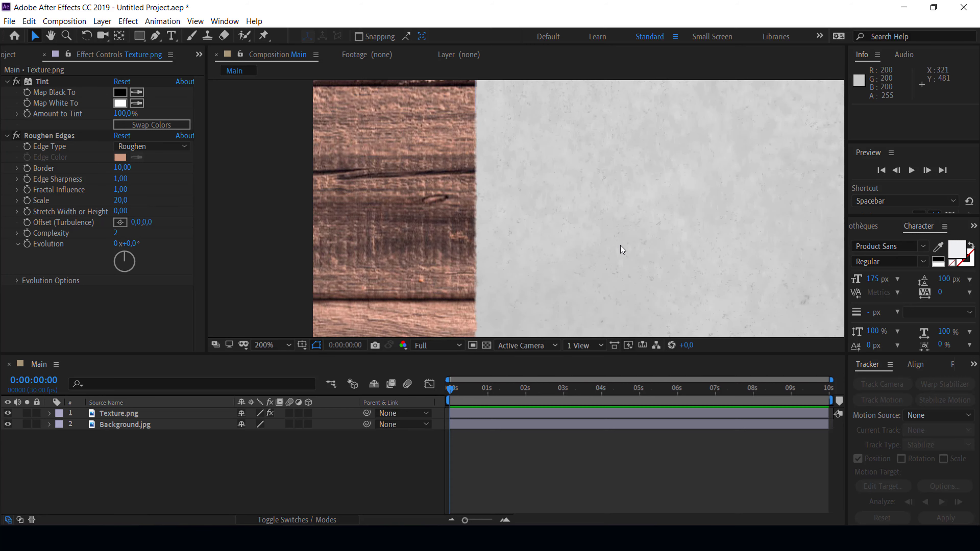
pyautogui.press(',')
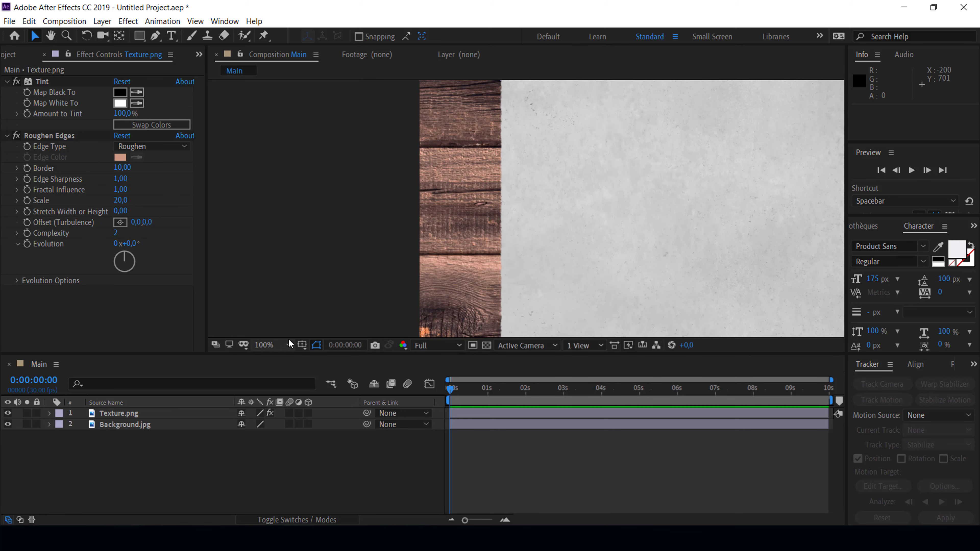
pyautogui.click(287, 345)
pyautogui.click(276, 133)
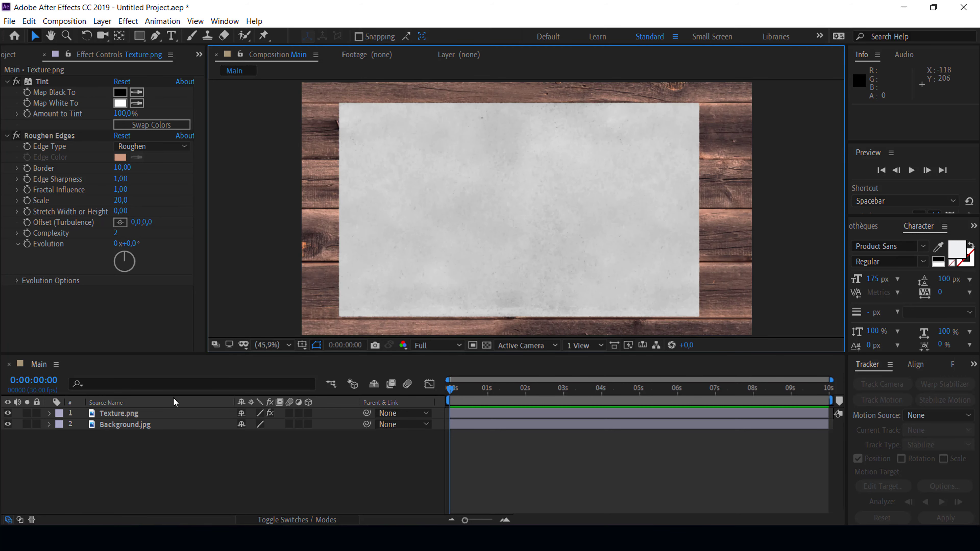
# - Add a Drop Shadow to Texture.png with Distance 12
pyautogui.click(108, 413)
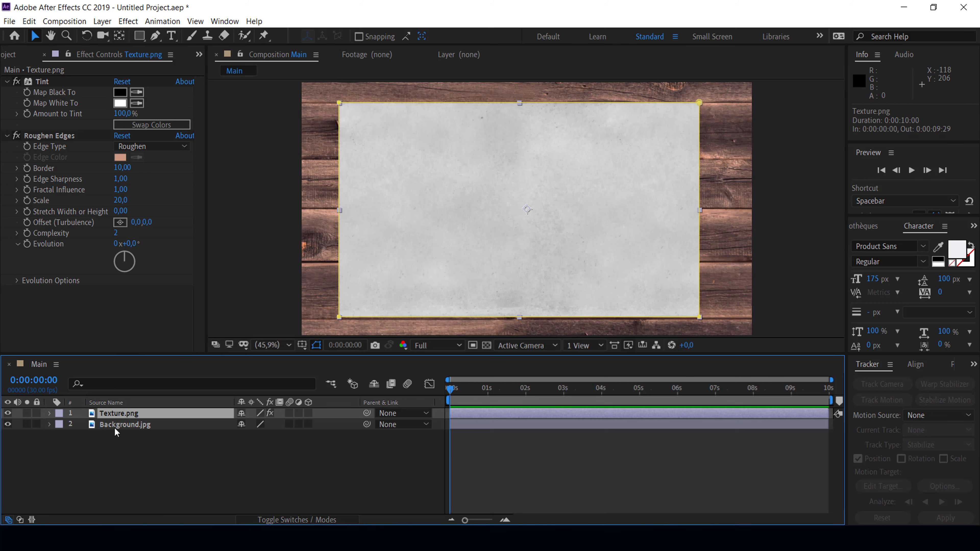
pyautogui.hotkey('ctrl', 'space')
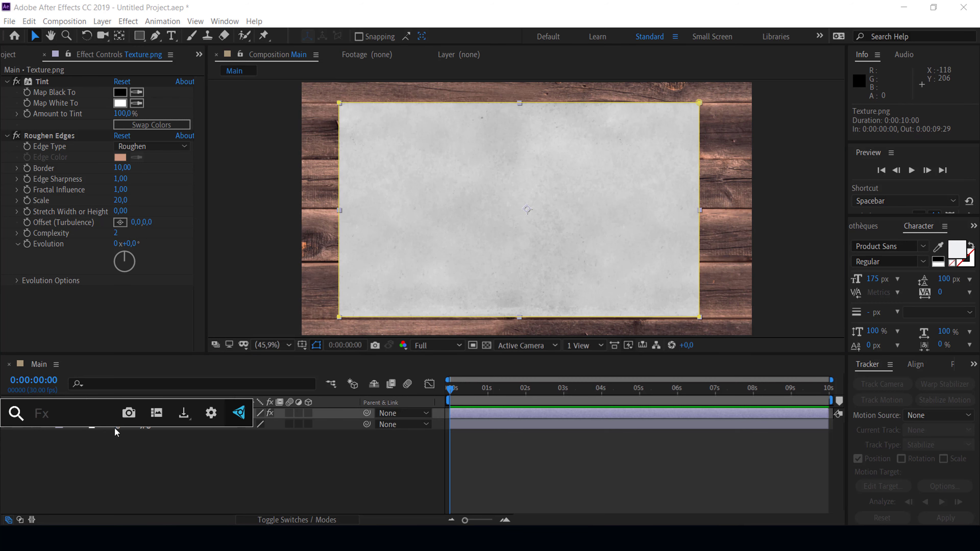
pyautogui.write('dr')
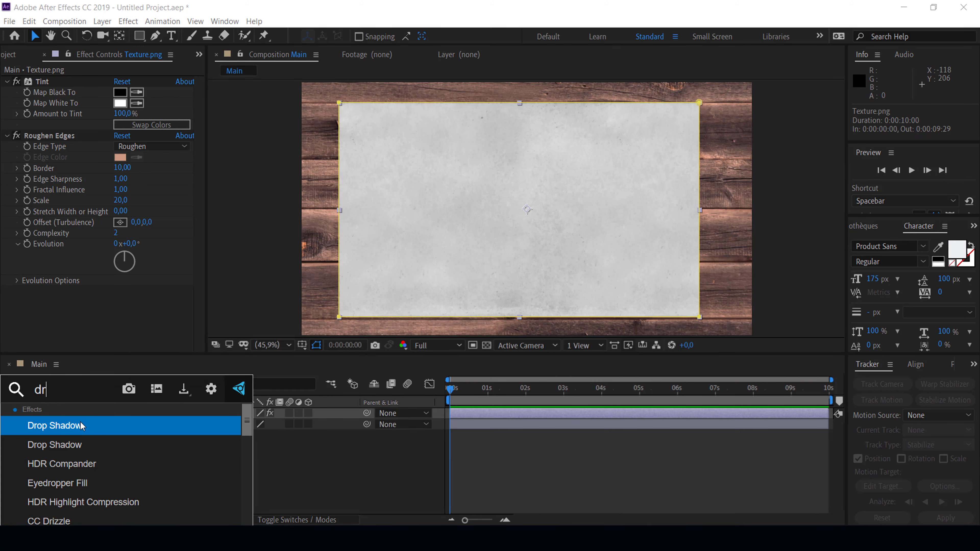
pyautogui.click(77, 426)
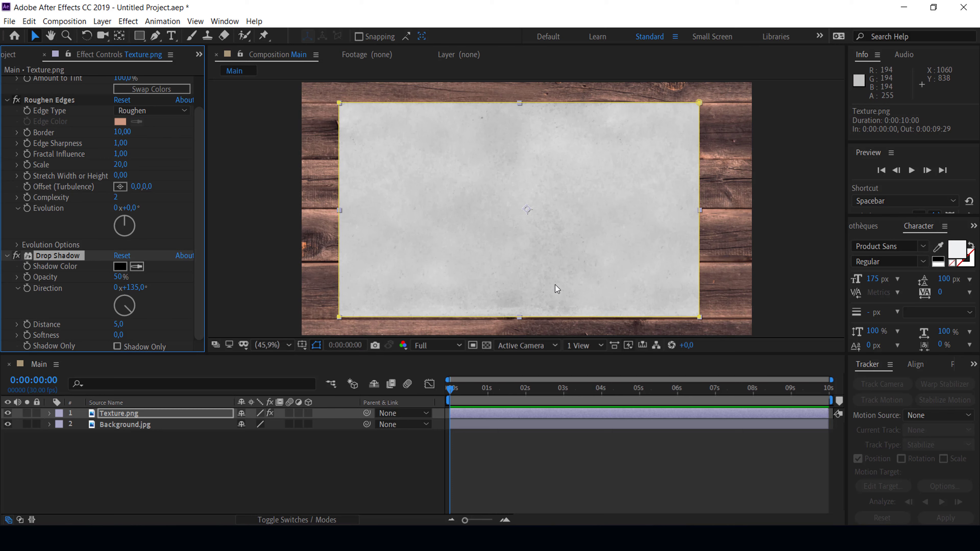
pyautogui.moveTo(115, 325)
pyautogui.mouseDown()
pyautogui.moveTo(132, 312)
pyautogui.moveTo(114, 313)
pyautogui.mouseUp()
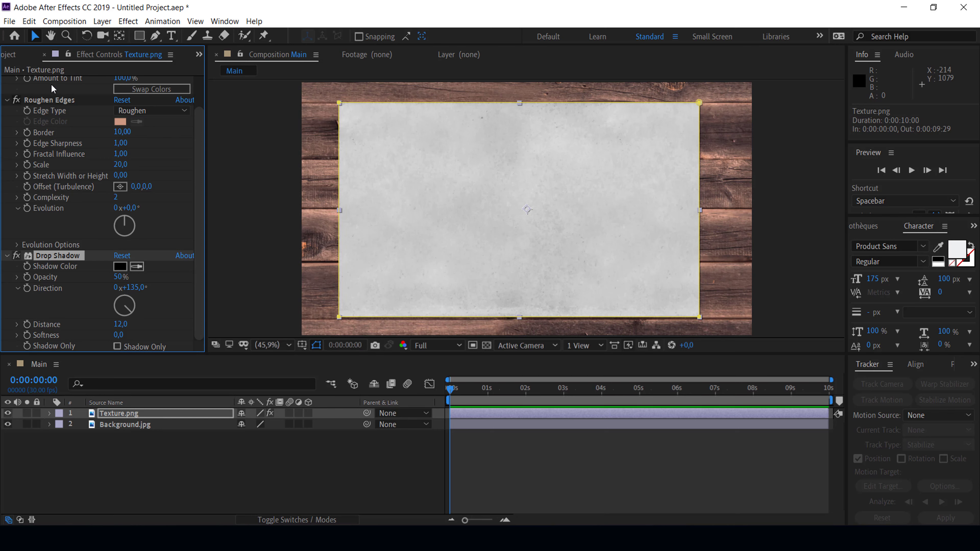
# - Bring up the Project panel's footage list and pick up Footage.mp4
pyautogui.click(5, 56)
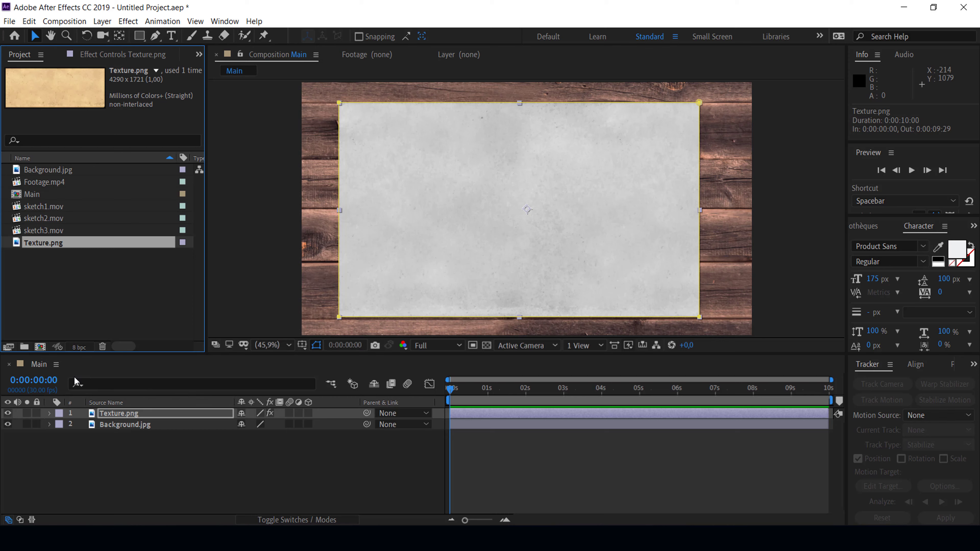
pyautogui.click(110, 413)
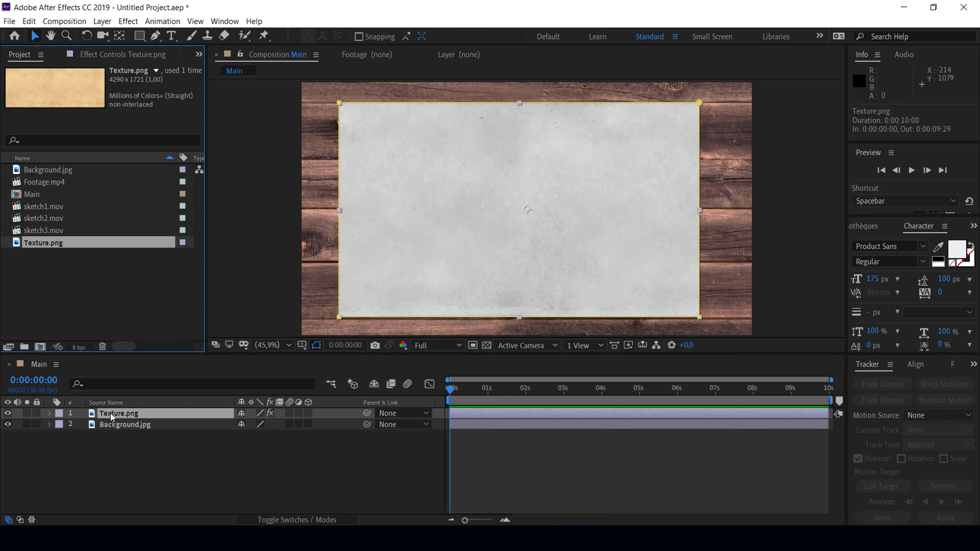
pyautogui.click(52, 294)
pyautogui.moveTo(33, 185); pyautogui.dragTo(108, 324)
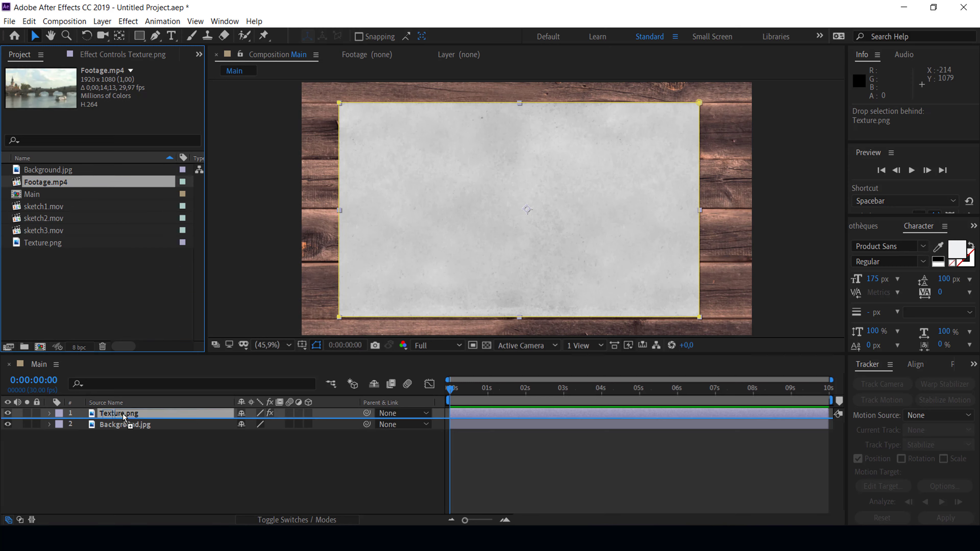
# - Place Footage.mp4 as the top layer, scale it to 67%, and nudge it onto the paper
pyautogui.moveTo(122, 402); pyautogui.dragTo(124, 411)
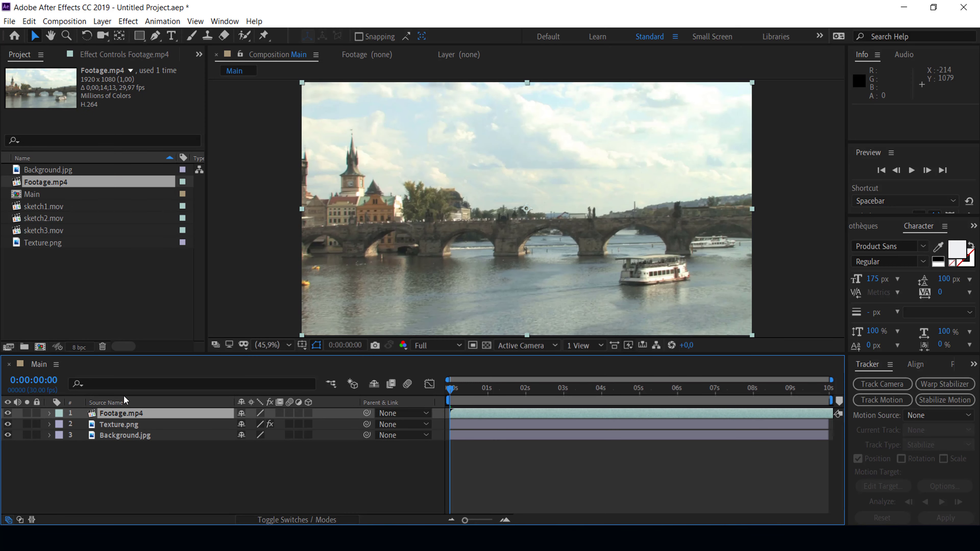
pyautogui.press('s')
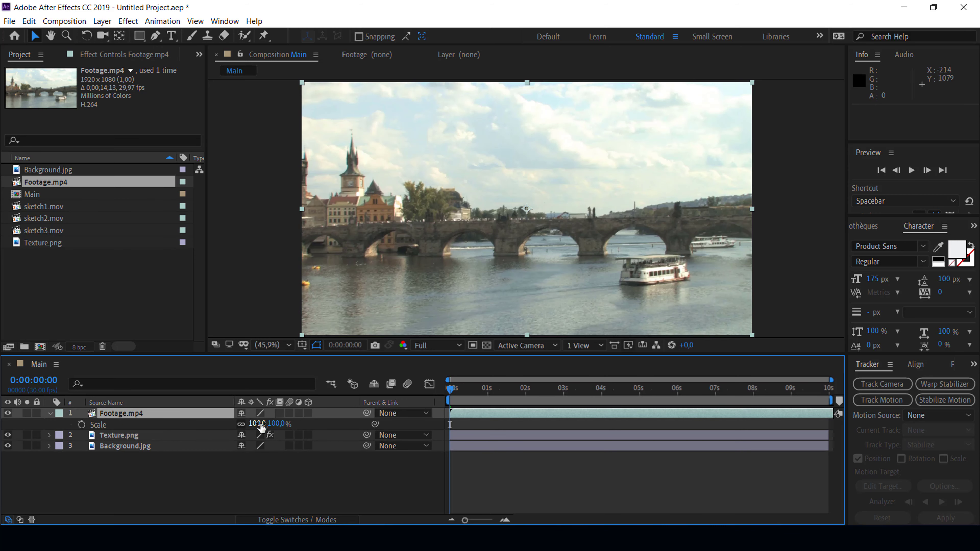
pyautogui.moveTo(260, 424); pyautogui.dragTo(241, 425)
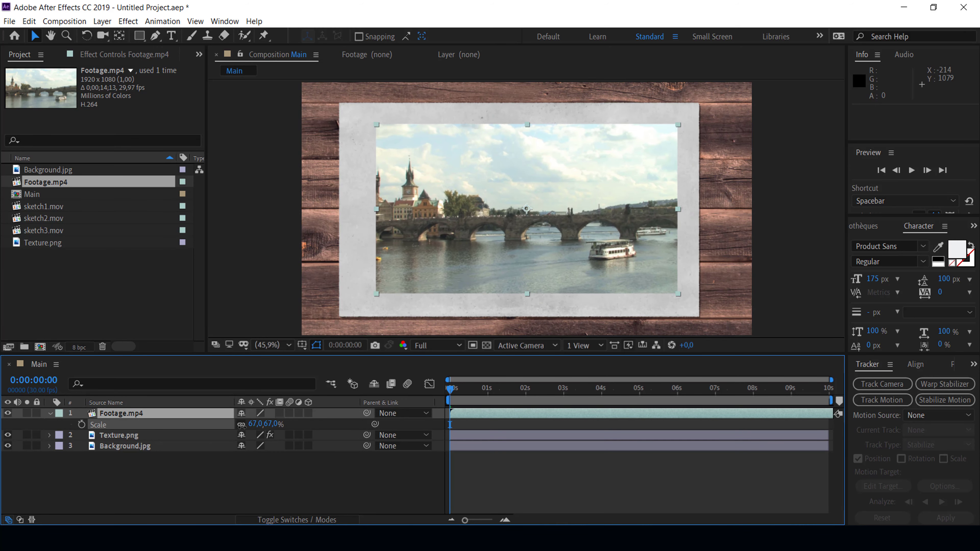
pyautogui.moveTo(493, 183); pyautogui.dragTo(503, 184)
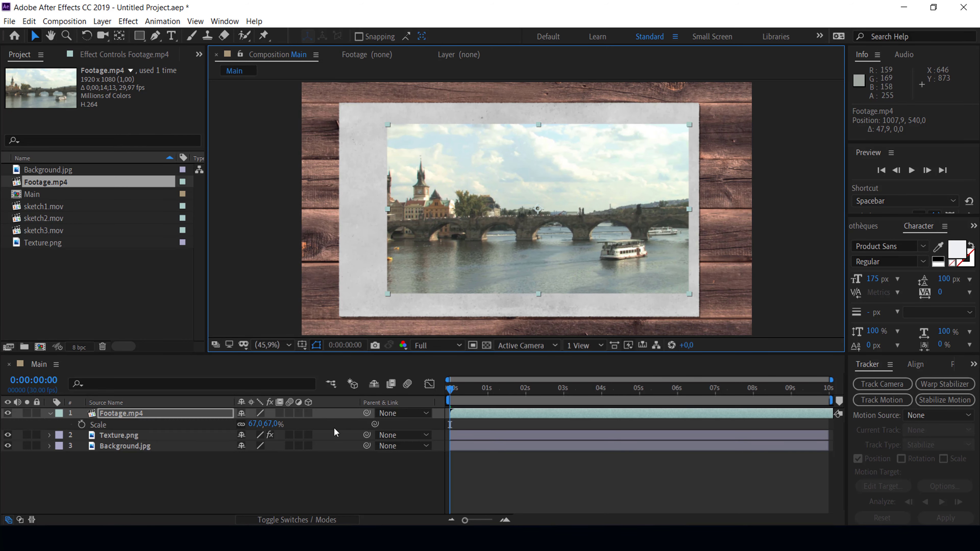
# - Pre-compose the Footage.mp4 layer into a new composition named 'Hand Drawing'
pyautogui.rightClick(117, 419)
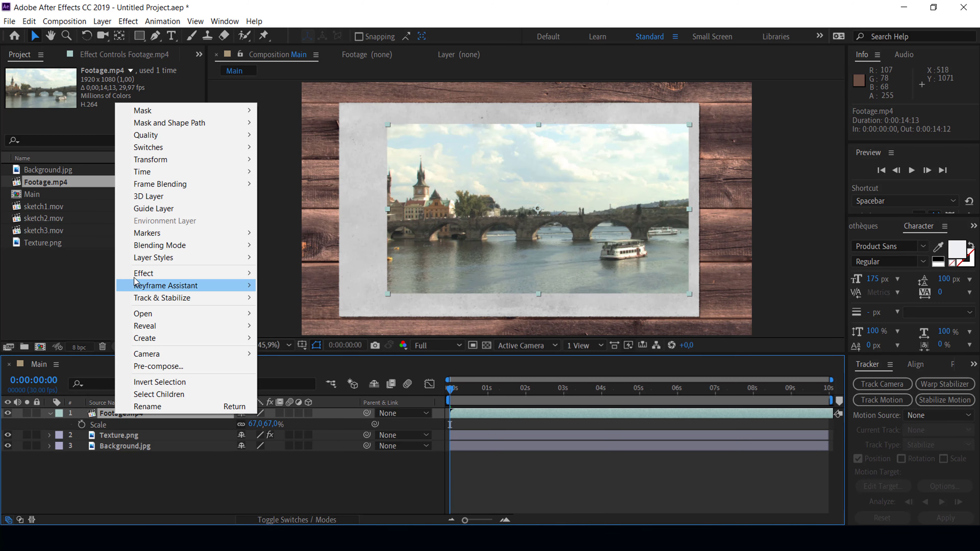
pyautogui.click(150, 369)
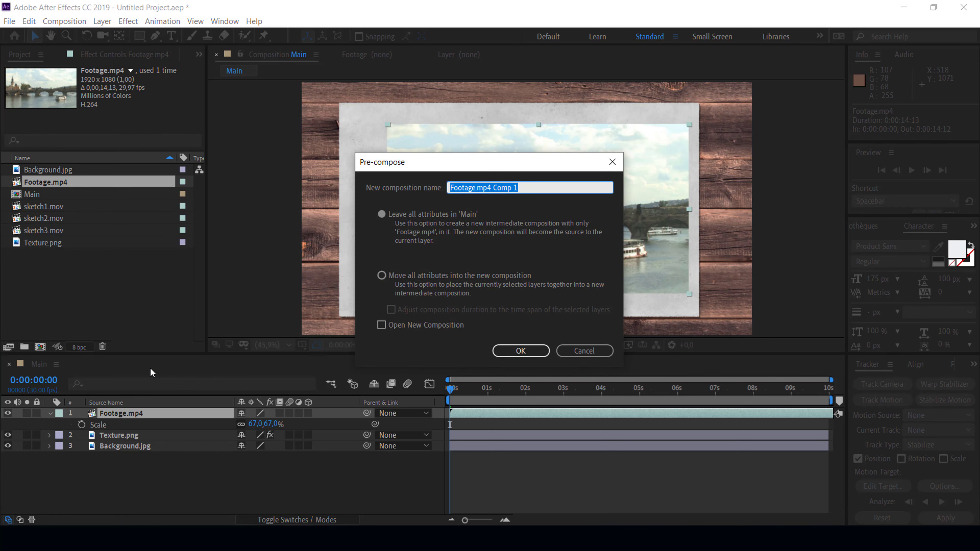
pyautogui.write('Han')
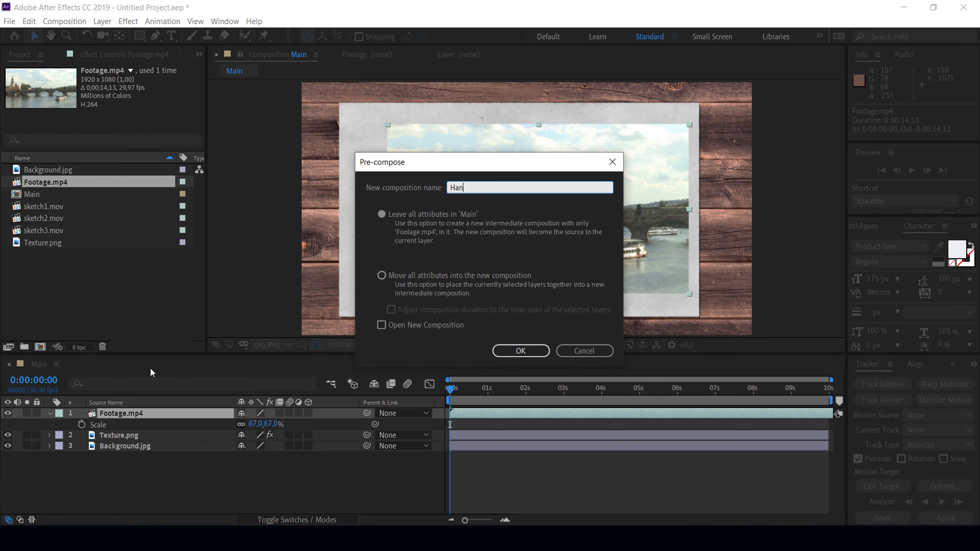
pyautogui.write('d ')
pyautogui.write('Drawing')
pyautogui.click(503, 355)
pyautogui.press('Return')
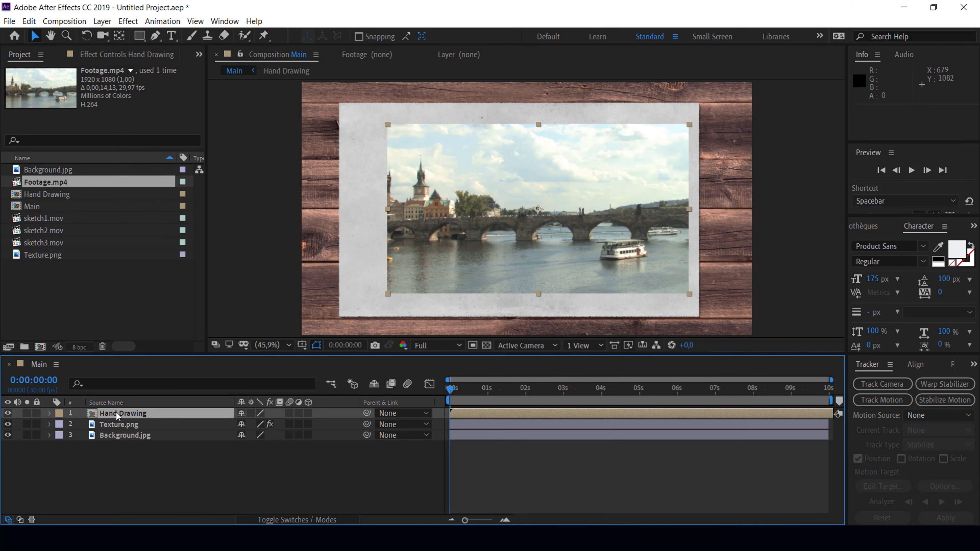
# - Copy the Texture.png layer from the Main composition
pyautogui.doubleClick(107, 415)
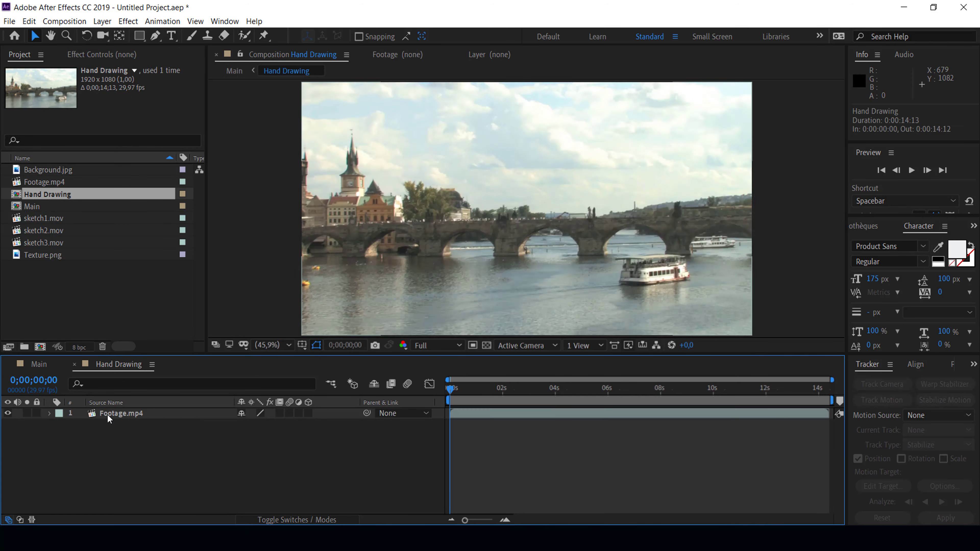
pyautogui.click(33, 364)
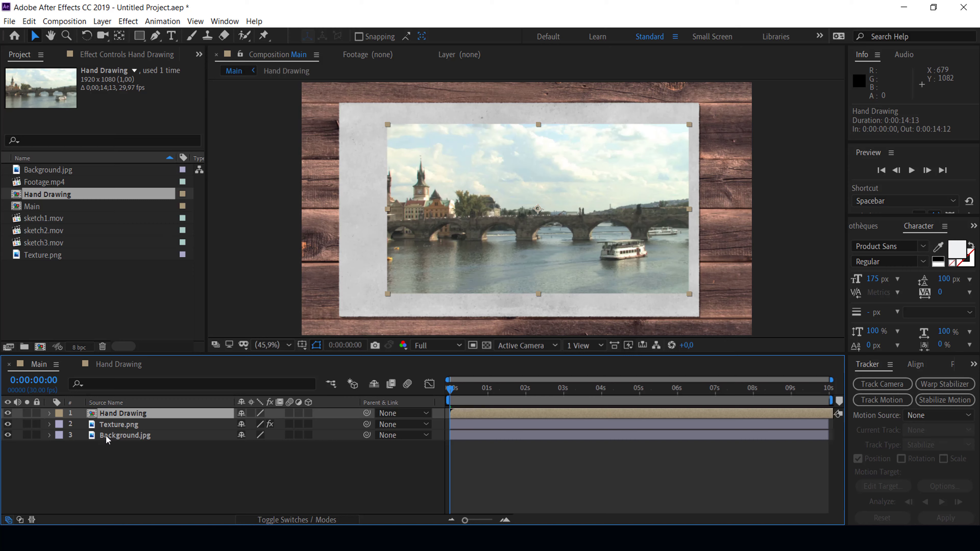
pyautogui.click(112, 424)
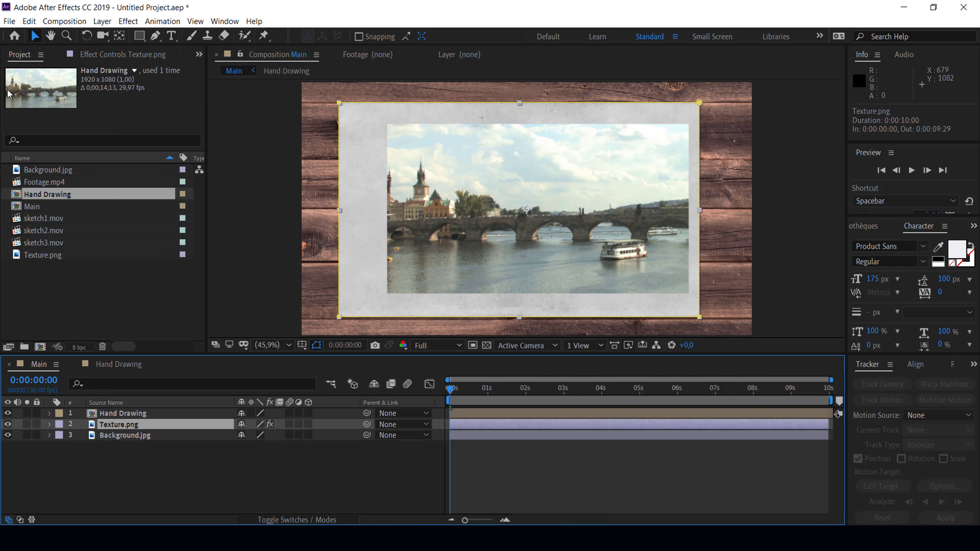
pyautogui.click(29, 22)
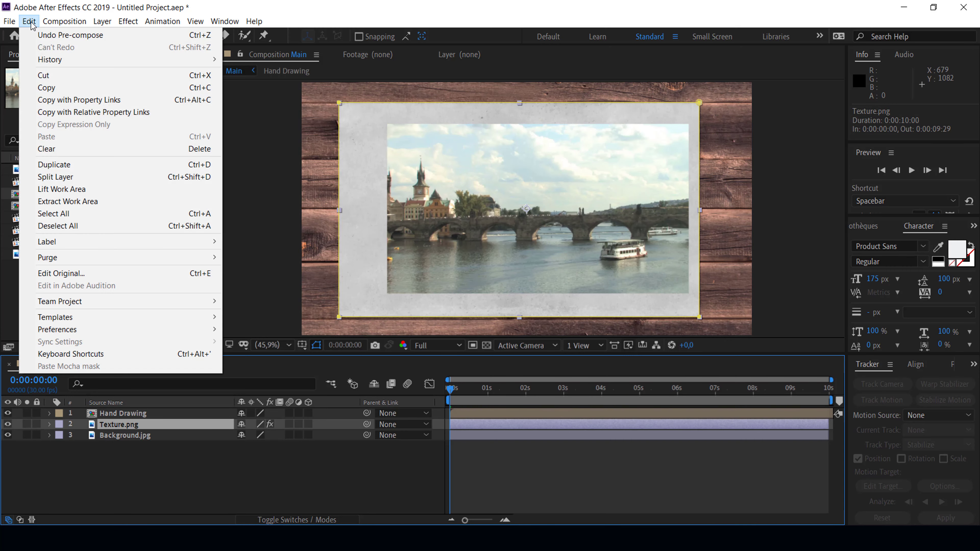
pyautogui.click(50, 90)
# - Paste Texture.png into Hand Drawing and move it beneath Footage.mp4
pyautogui.click(111, 367)
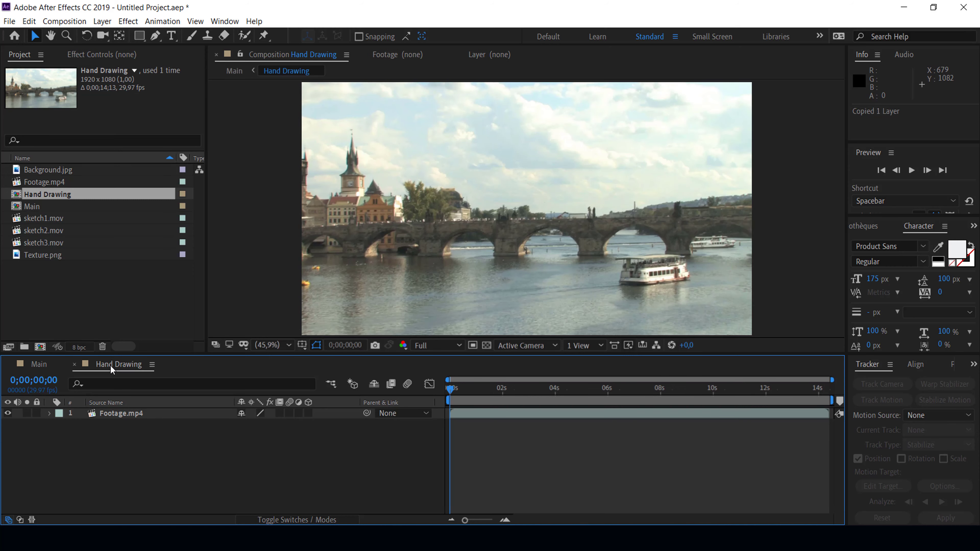
pyautogui.click(108, 412)
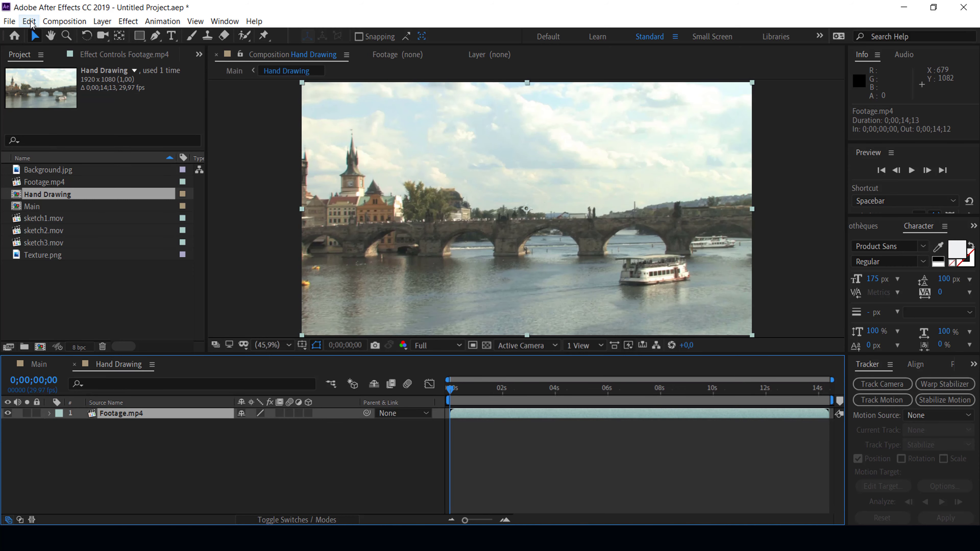
pyautogui.click(29, 21)
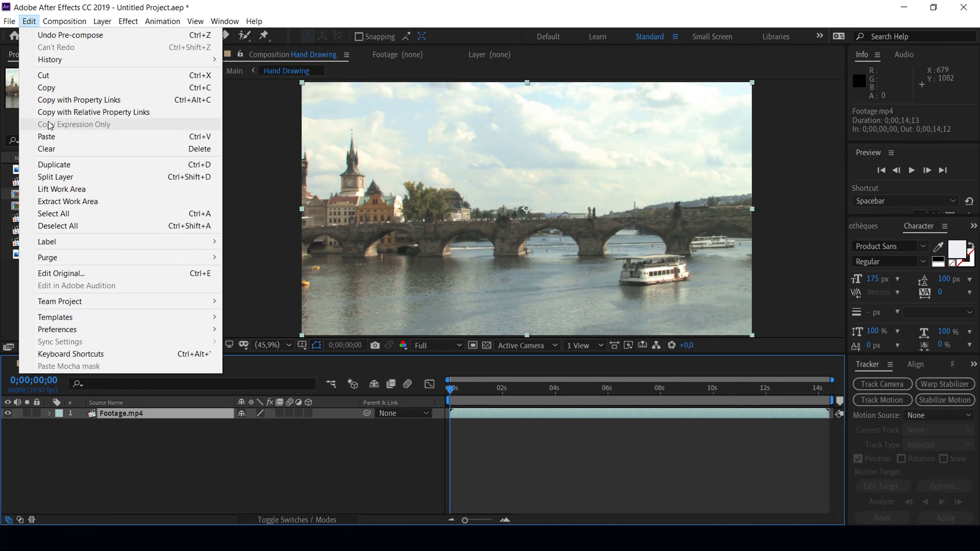
pyautogui.click(48, 137)
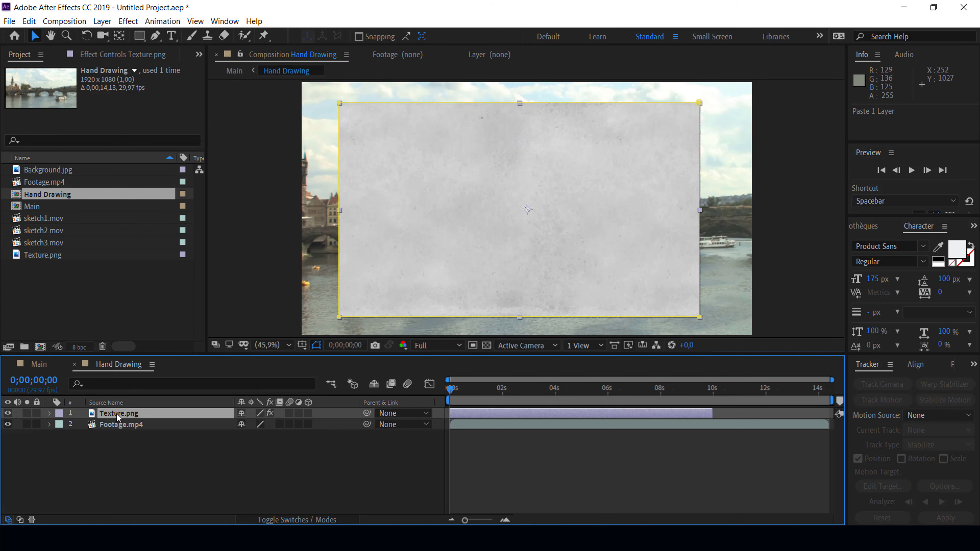
pyautogui.moveTo(117, 413); pyautogui.dragTo(111, 428)
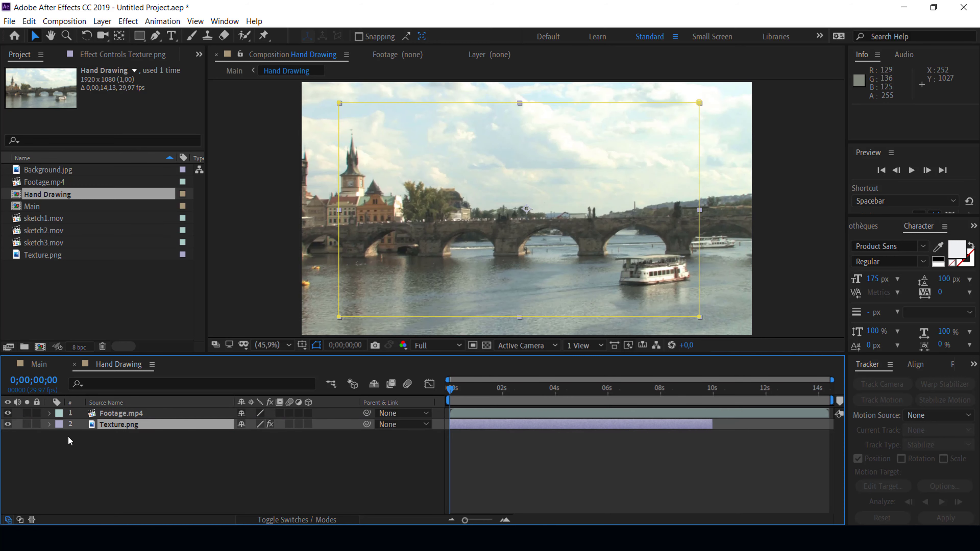
pyautogui.click(50, 425)
# - Delete the rectangular mask from Texture.png and collapse the layer
pyautogui.click(87, 434)
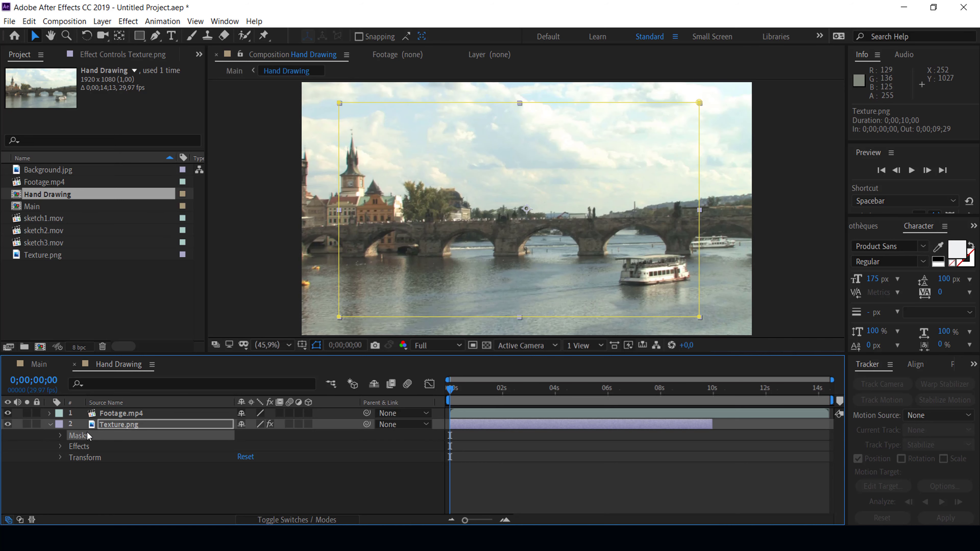
pyautogui.press('Delete')
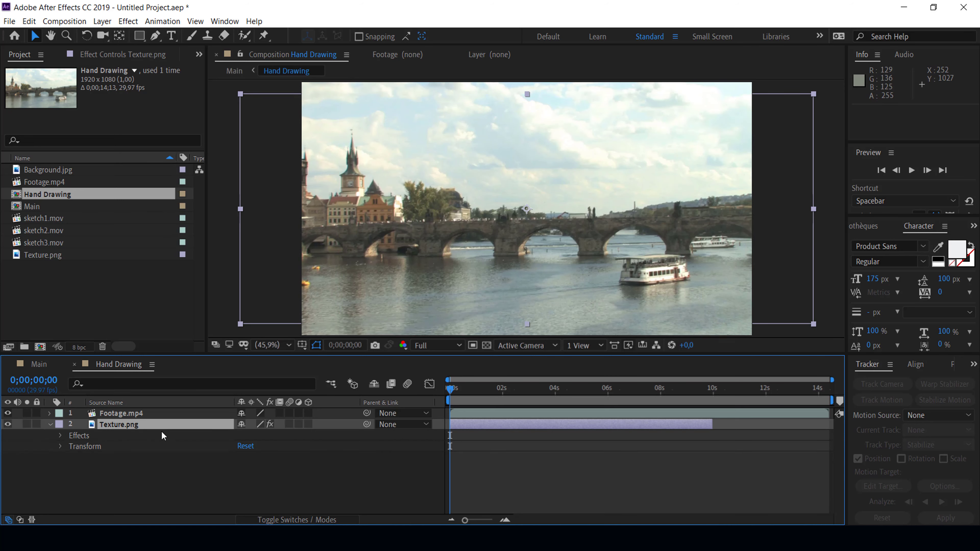
pyautogui.click(50, 424)
pyautogui.click(118, 416)
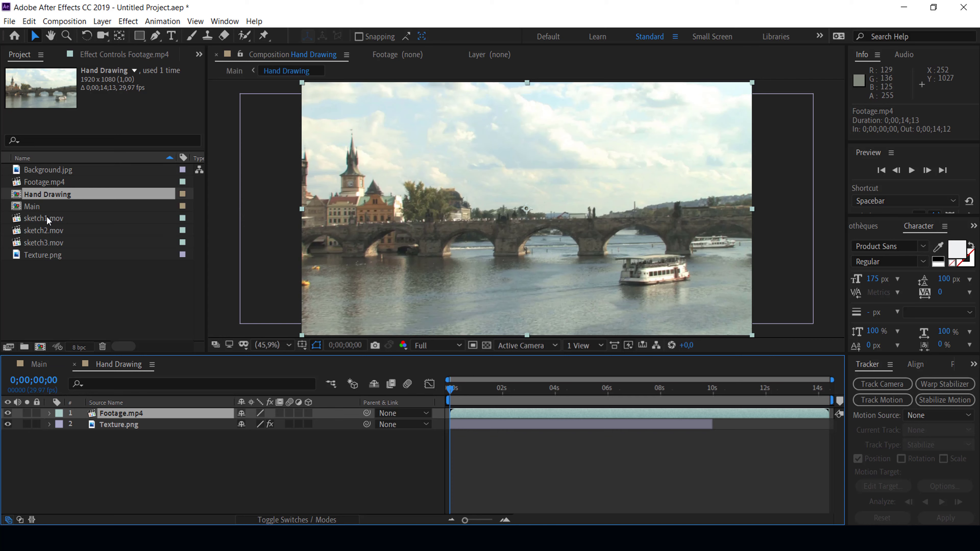
# - Add sketch1.mov to the timeline above Footage.mp4 and preview the sketch clip
pyautogui.moveTo(43, 218); pyautogui.dragTo(93, 414)
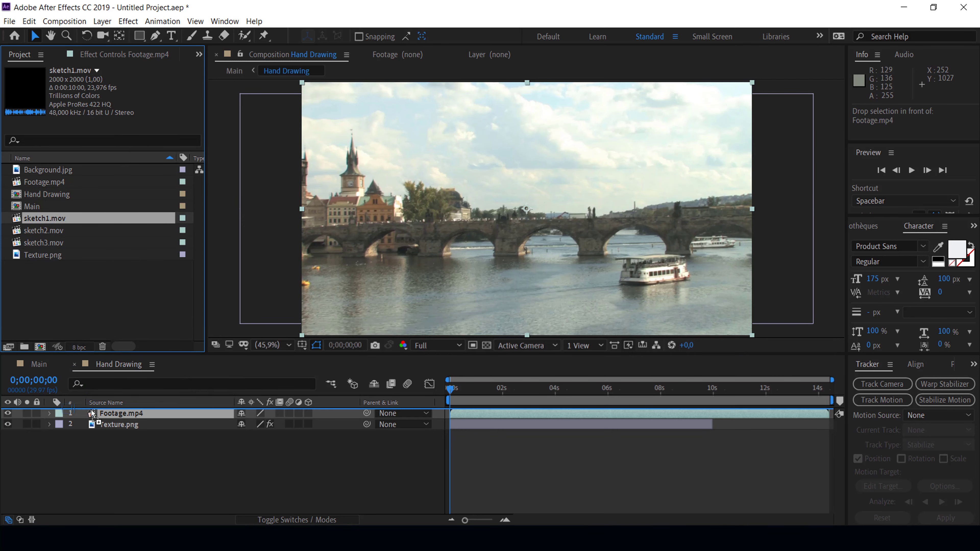
pyautogui.moveTo(93, 414); pyautogui.dragTo(92, 412)
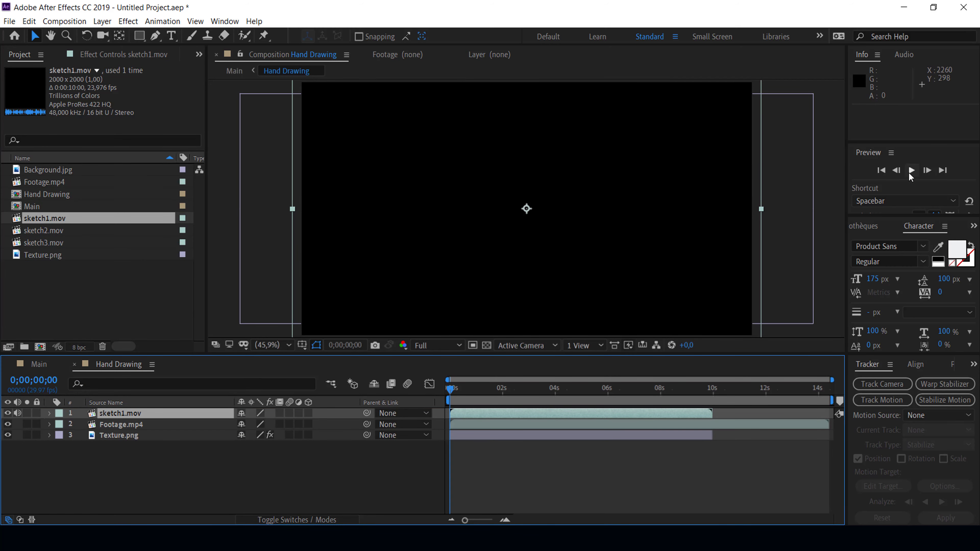
pyautogui.click(911, 173)
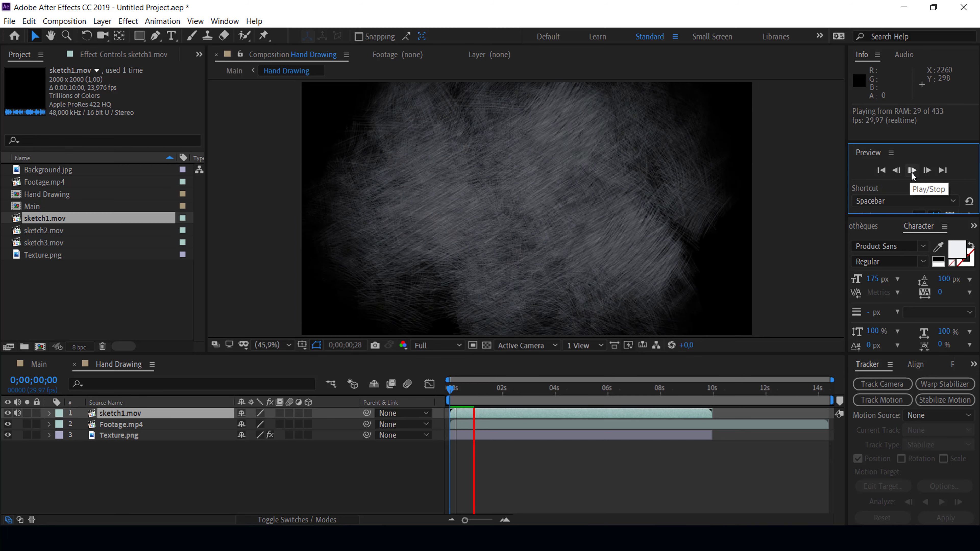
pyautogui.click(912, 171)
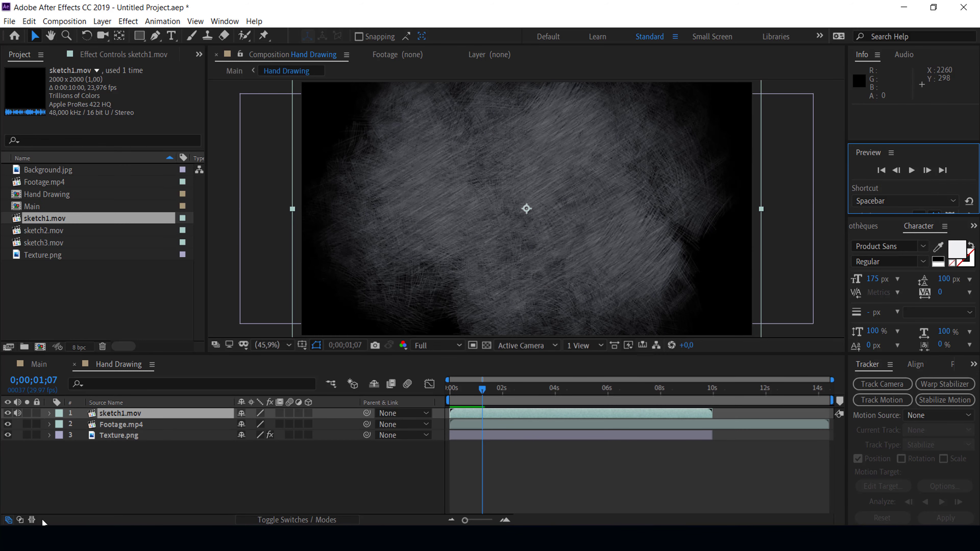
# - Set Footage.mp4's track matte to Luma Matte "sketch1.mov"
pyautogui.click(20, 520)
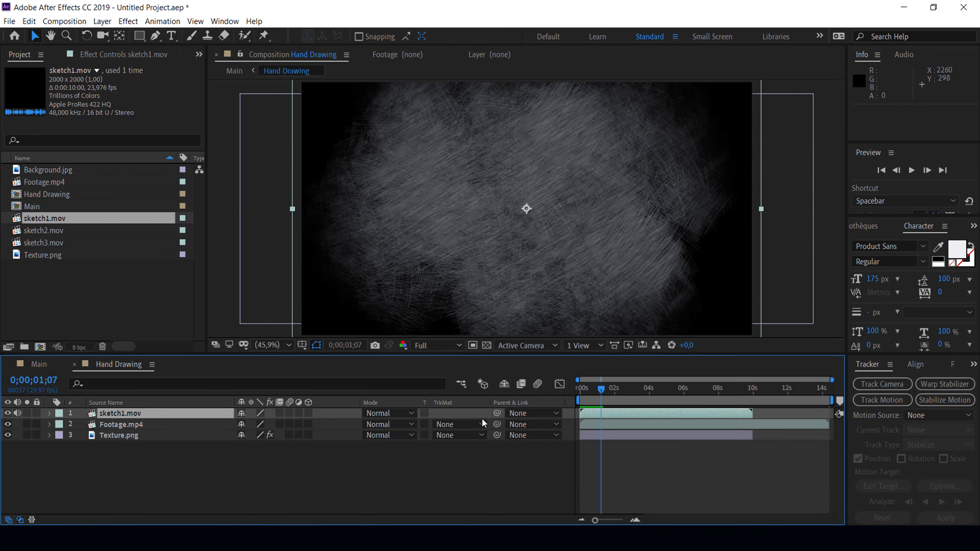
pyautogui.click(480, 426)
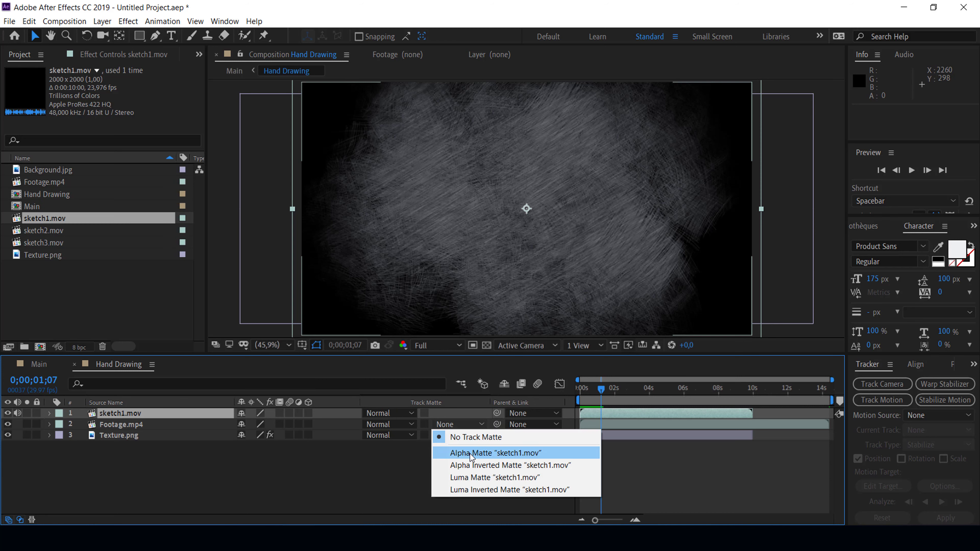
pyautogui.click(470, 478)
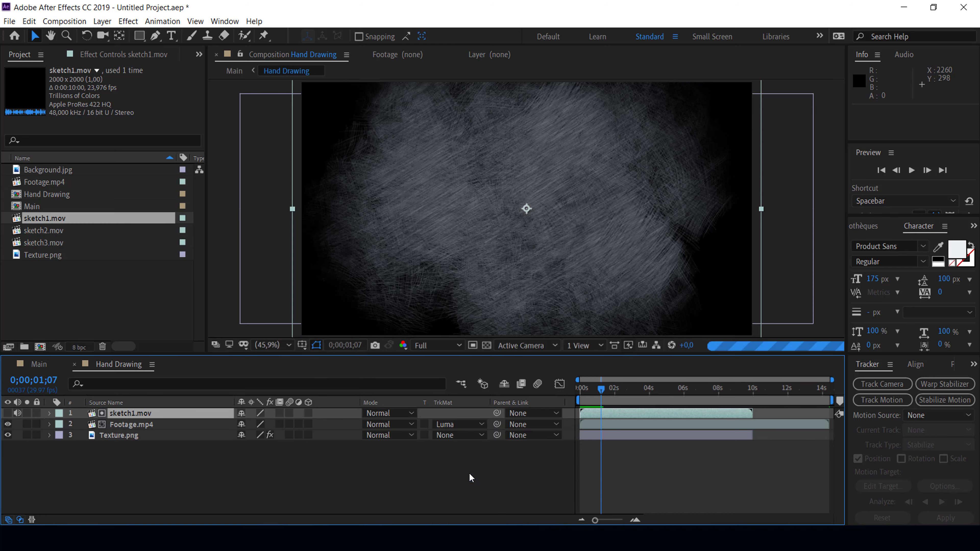
pyautogui.moveTo(595, 387)
pyautogui.mouseDown()
pyautogui.moveTo(582, 391)
pyautogui.moveTo(593, 391)
pyautogui.mouseUp()
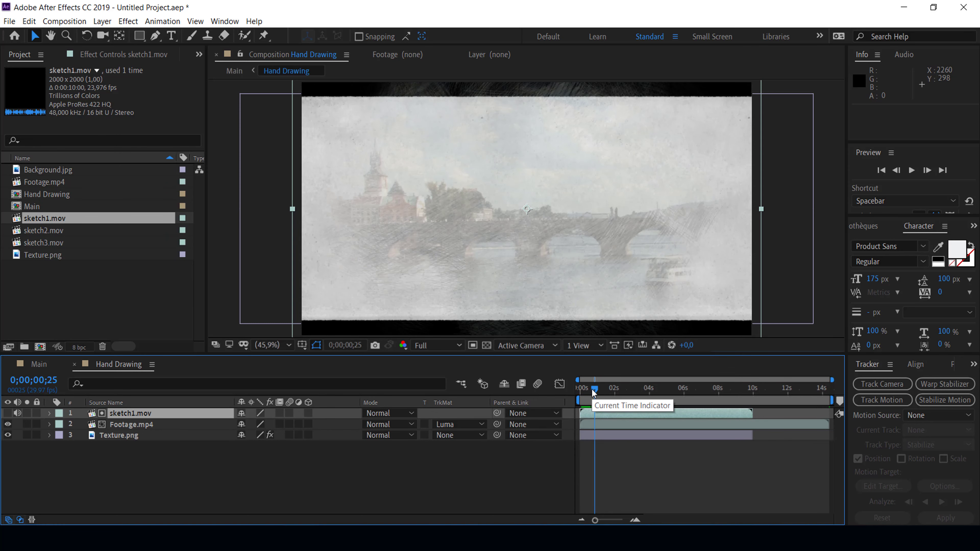
# - Apply the Tint effect to Footage.mp4 through the quick effect search
pyautogui.click(127, 425)
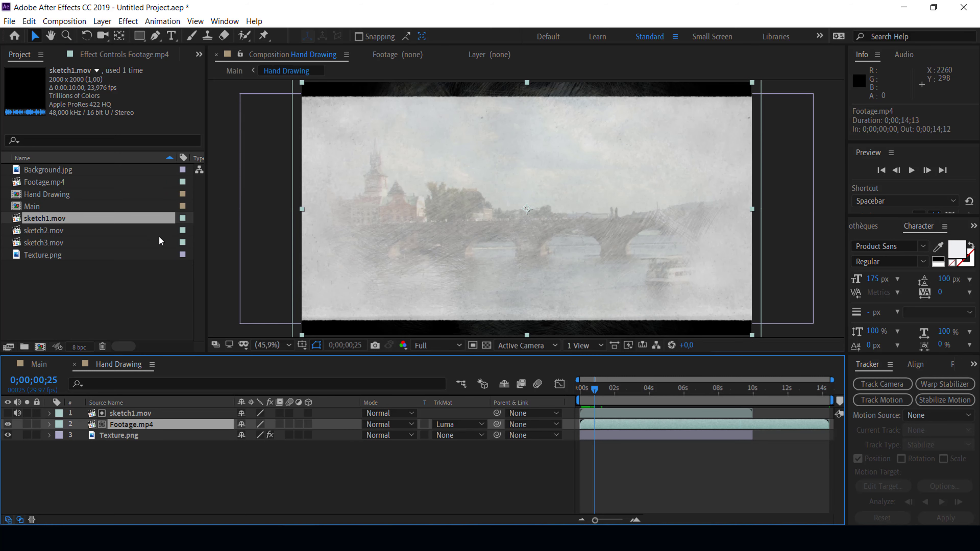
pyautogui.hotkey('ctrl', 'space')
pyautogui.write('ti')
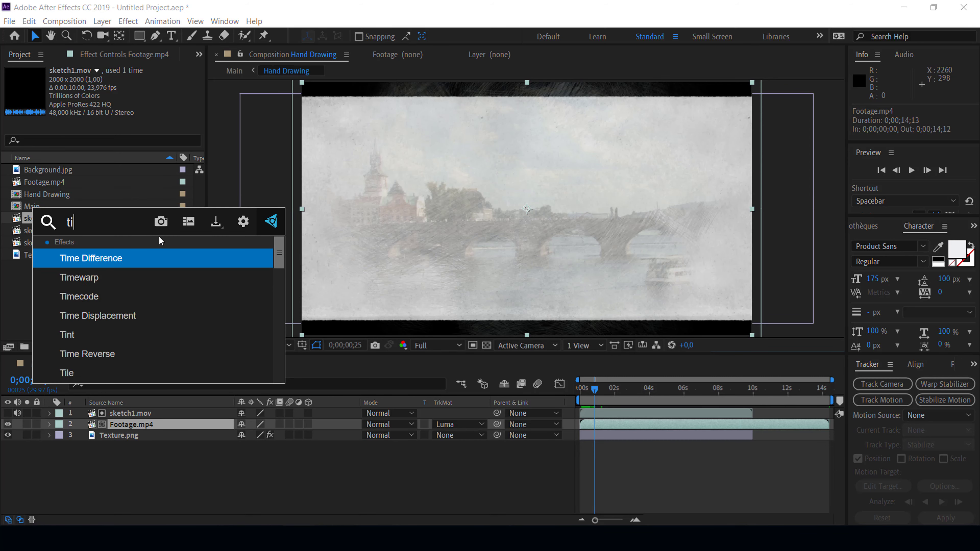
pyautogui.click(60, 334)
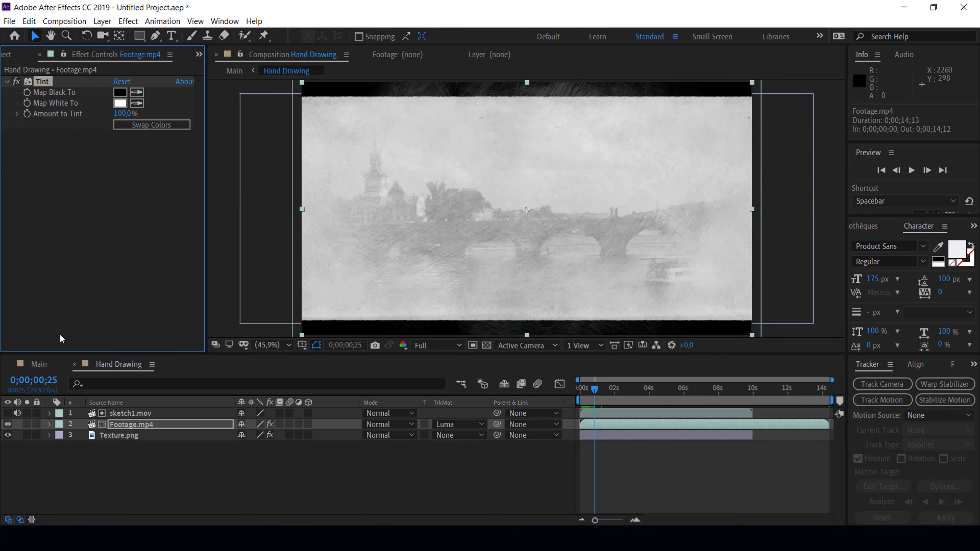
# - Add Find Edges to Footage.mp4 and end the work area at 9;28
pyautogui.click(116, 427)
pyautogui.hotkey('ctrl', 'space')
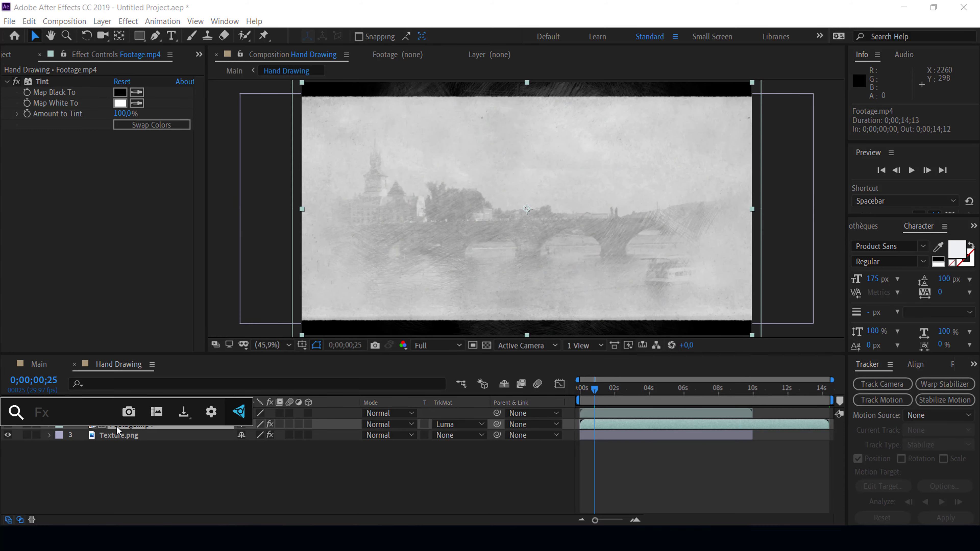
pyautogui.write('fi')
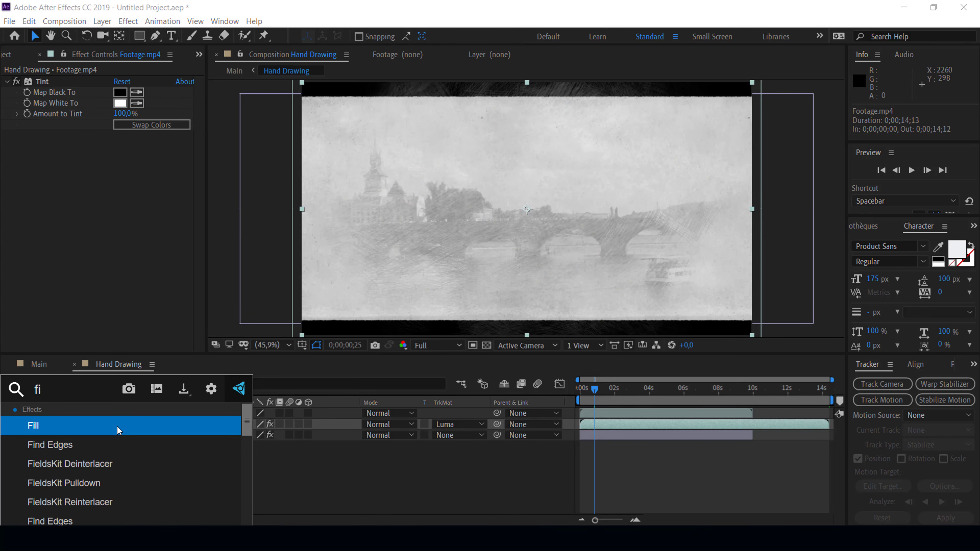
pyautogui.click(80, 444)
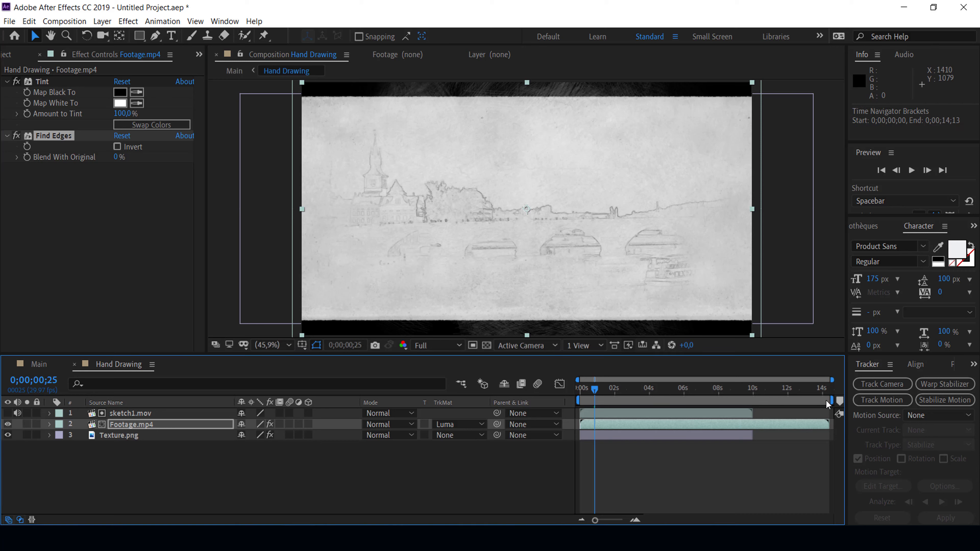
pyautogui.moveTo(833, 402); pyautogui.dragTo(756, 401)
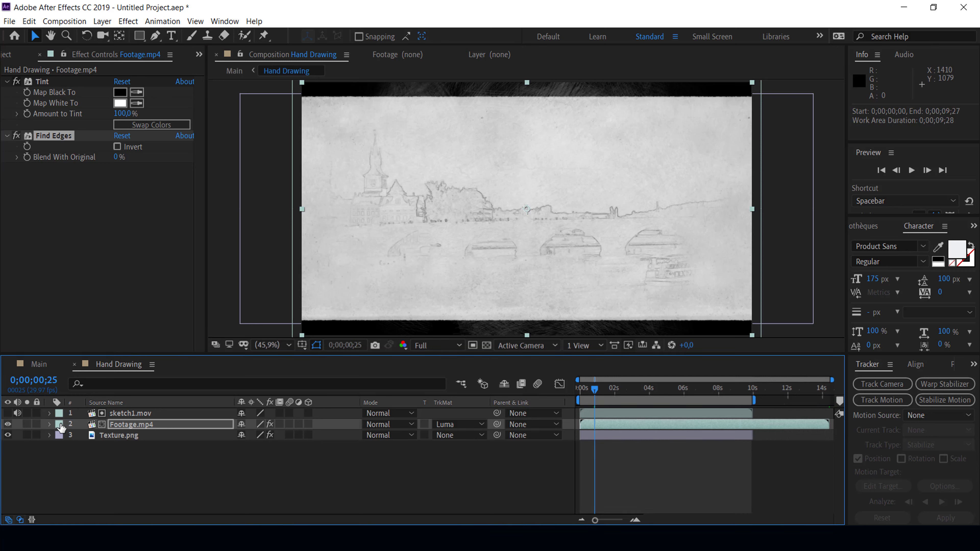
# - Give the Footage.mp4 and sketch1.mov layers the Red label colour
pyautogui.click(59, 424)
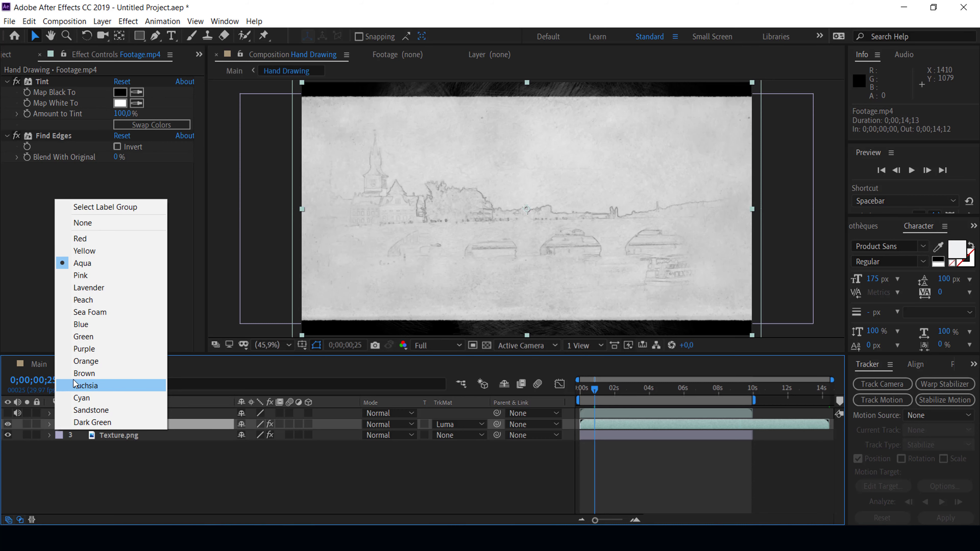
pyautogui.click(79, 238)
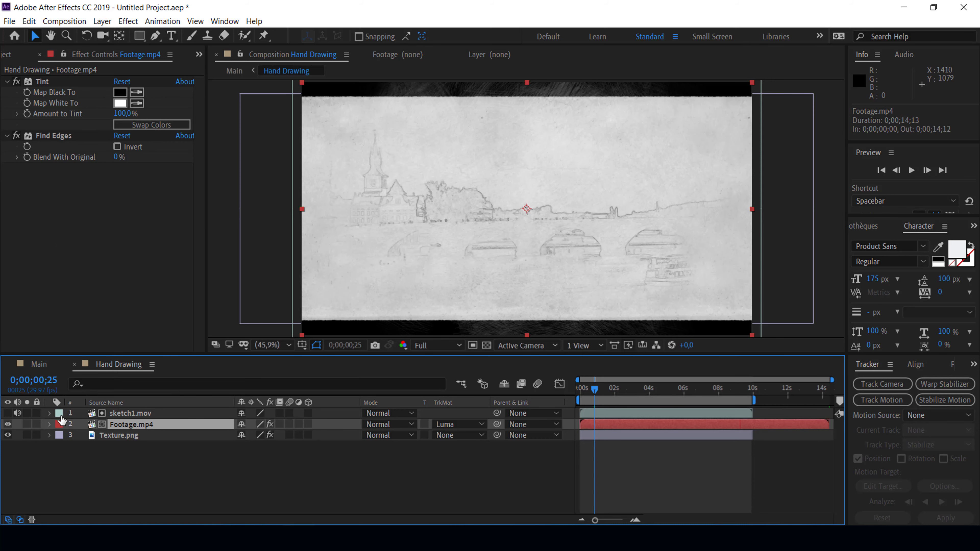
pyautogui.click(59, 413)
pyautogui.click(80, 228)
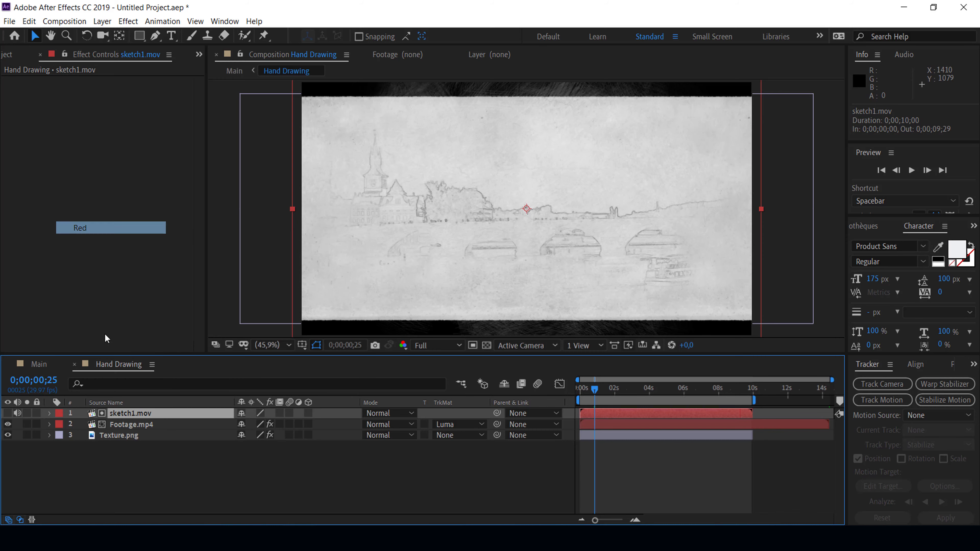
# - Make Texture.png a guide layer and hide the Modes columns
pyautogui.rightClick(108, 435)
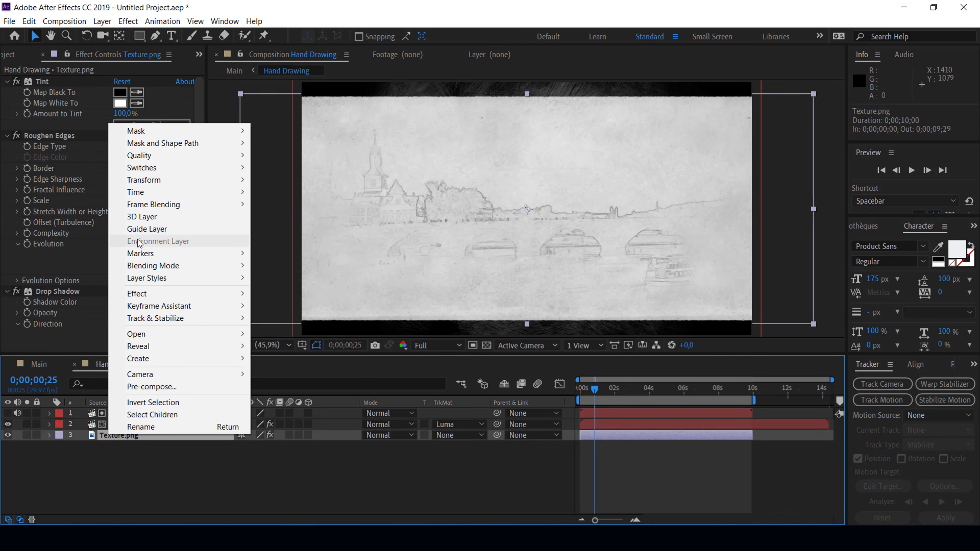
pyautogui.click(139, 229)
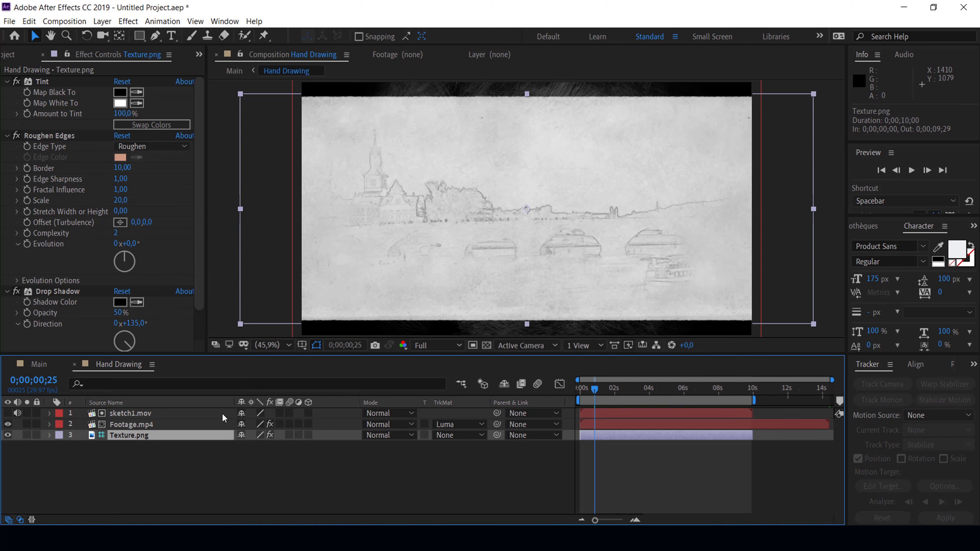
pyautogui.click(32, 520)
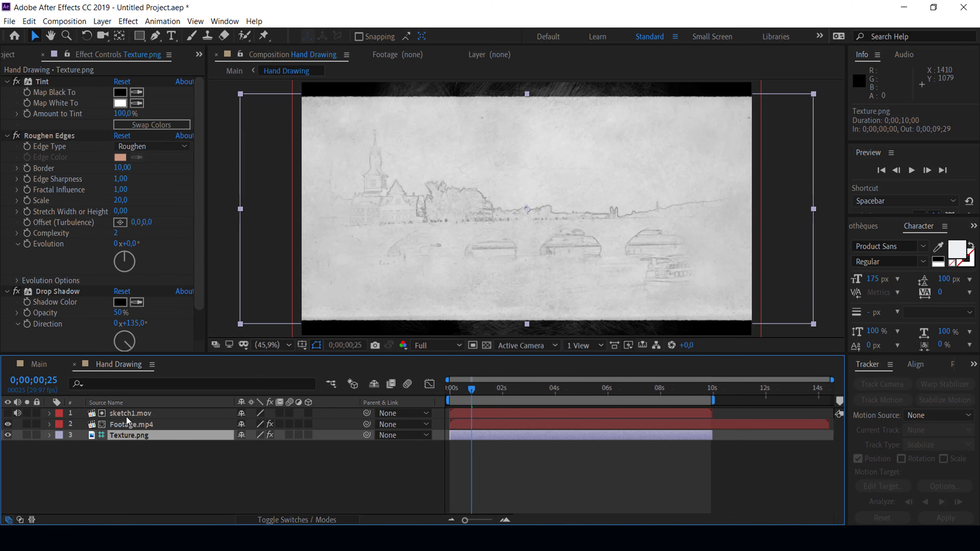
# - Duplicate Footage.mp4, delete Find Edges from the copy, and search effects for 'lev'
pyautogui.click(132, 424)
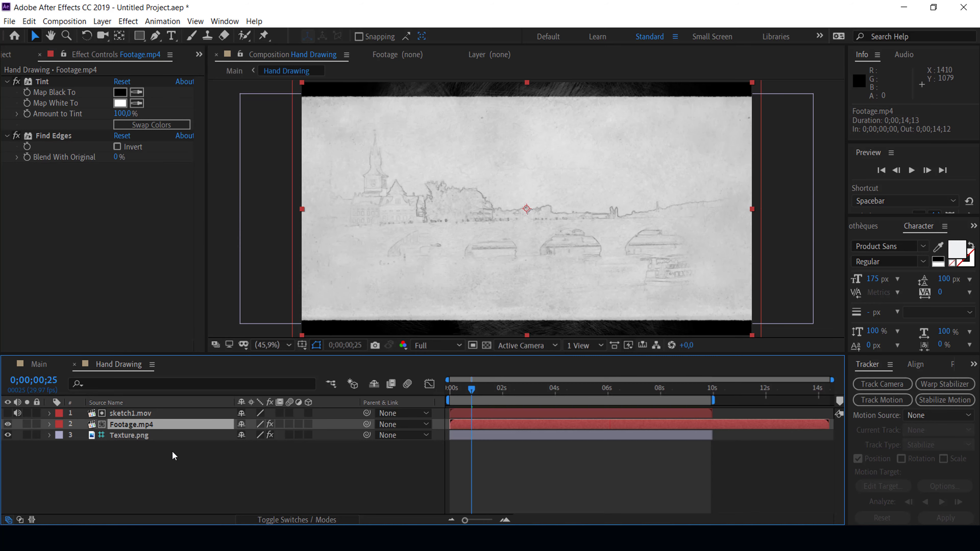
pyautogui.hotkey('ctrl', 'd')
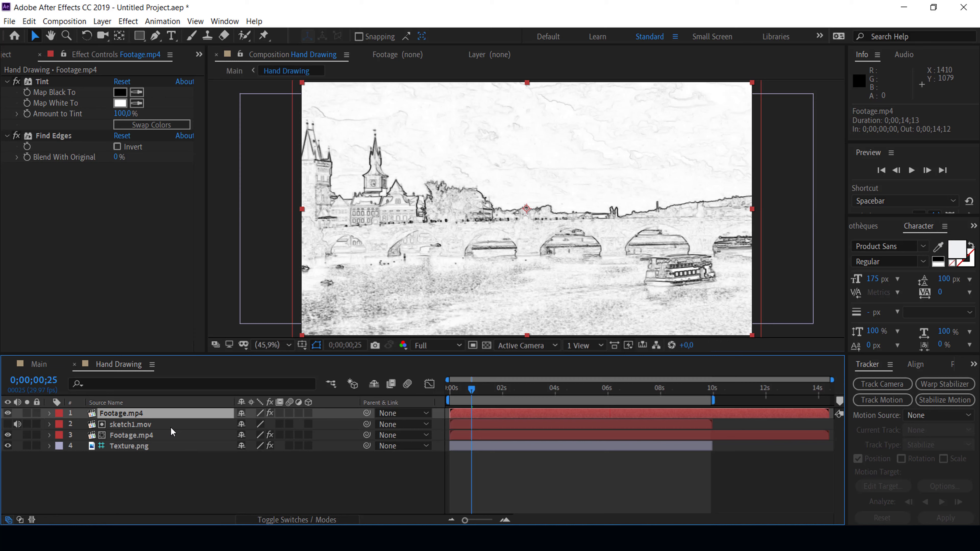
pyautogui.click(47, 136)
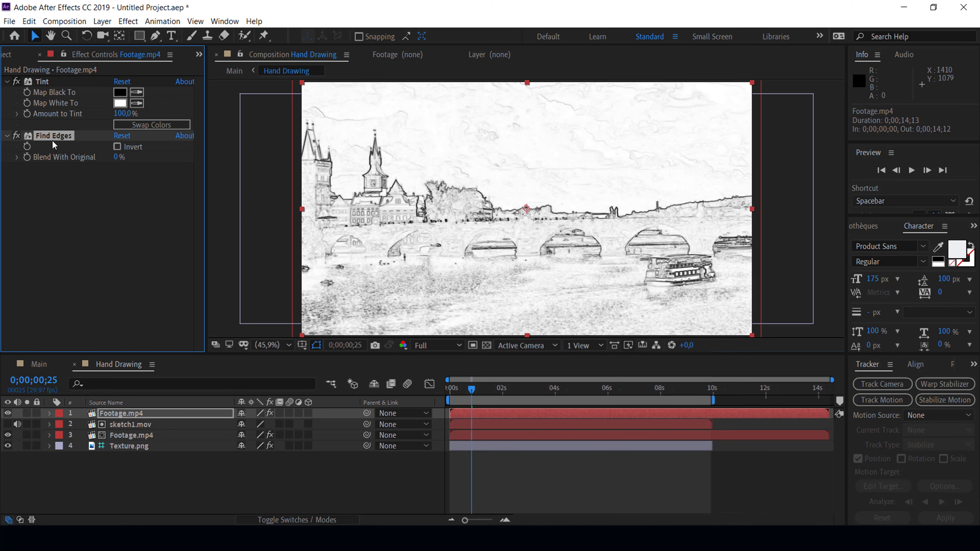
pyautogui.press('Delete')
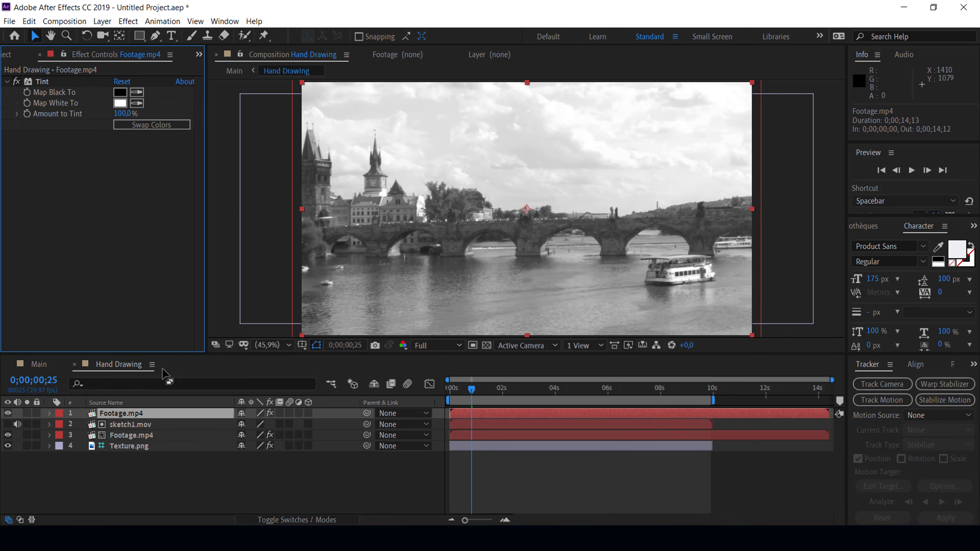
pyautogui.hotkey('ctrl', 'space')
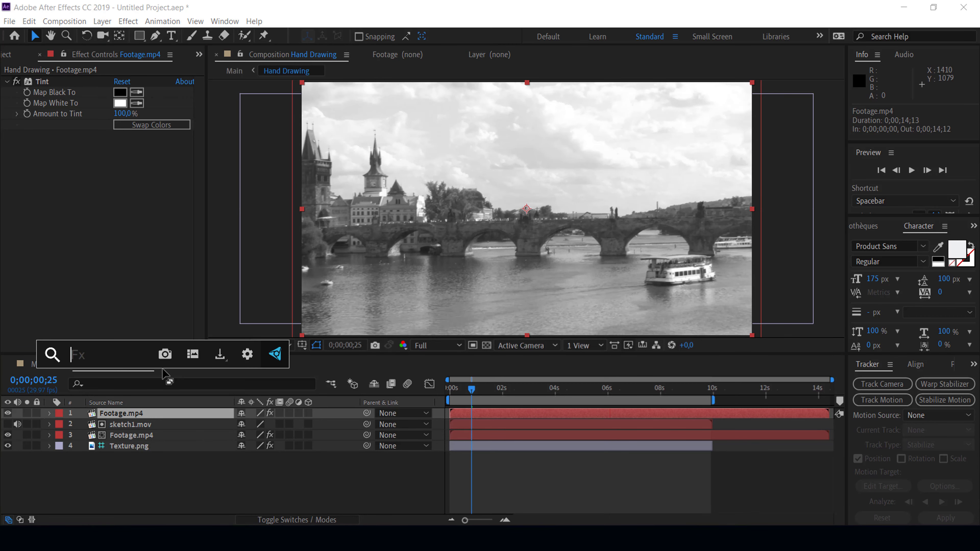
pyautogui.write('lev')
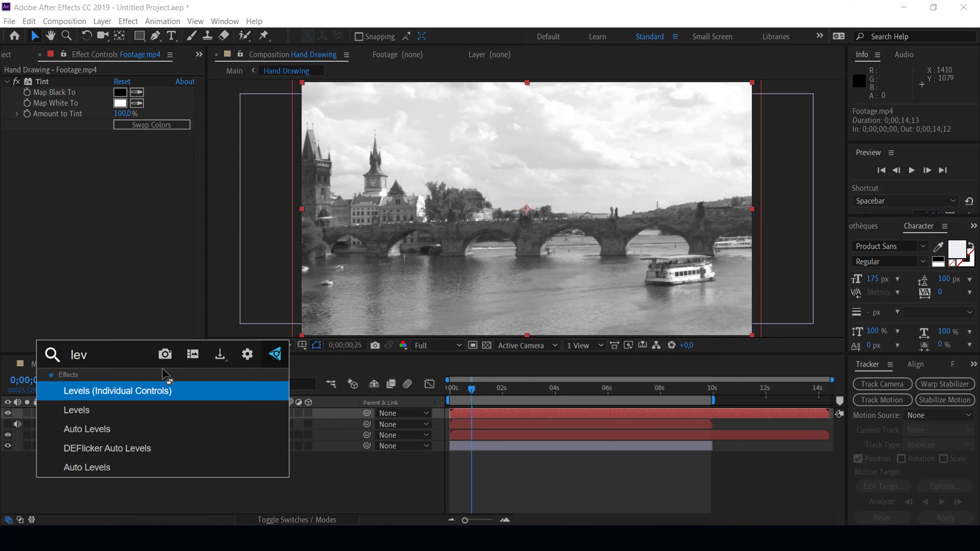
# - Add Levels to the top Footage.mp4 with Input Black 10, Input White 71, Gamma 1.02
pyautogui.click(113, 408)
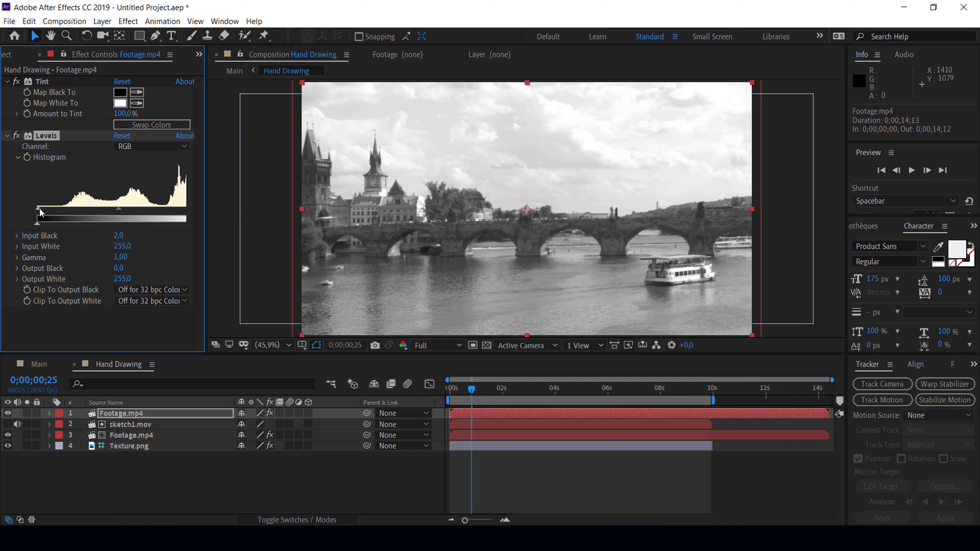
pyautogui.moveTo(43, 209); pyautogui.dragTo(44, 209)
pyautogui.click(120, 413)
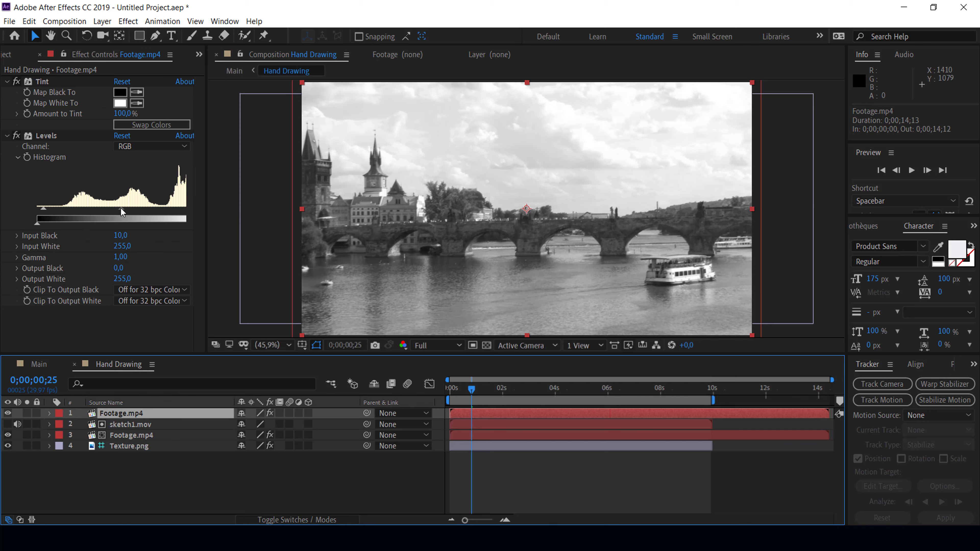
pyautogui.moveTo(121, 208); pyautogui.dragTo(62, 210)
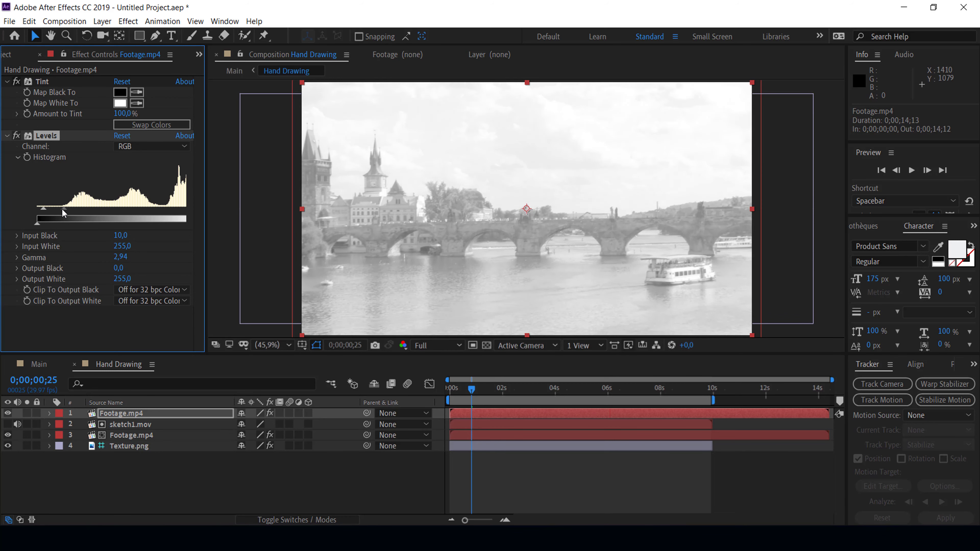
pyautogui.moveTo(184, 207); pyautogui.dragTo(67, 211)
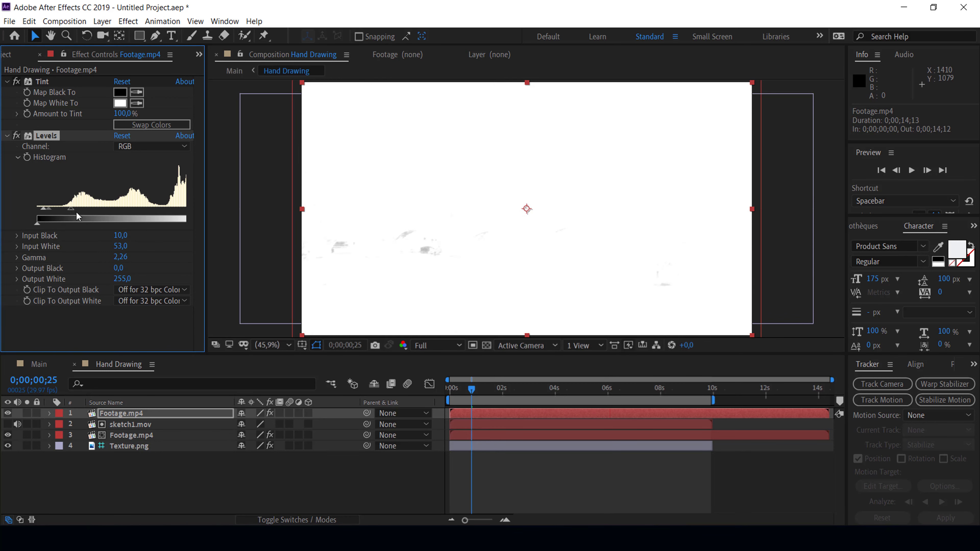
pyautogui.moveTo(52, 210); pyautogui.dragTo(82, 208)
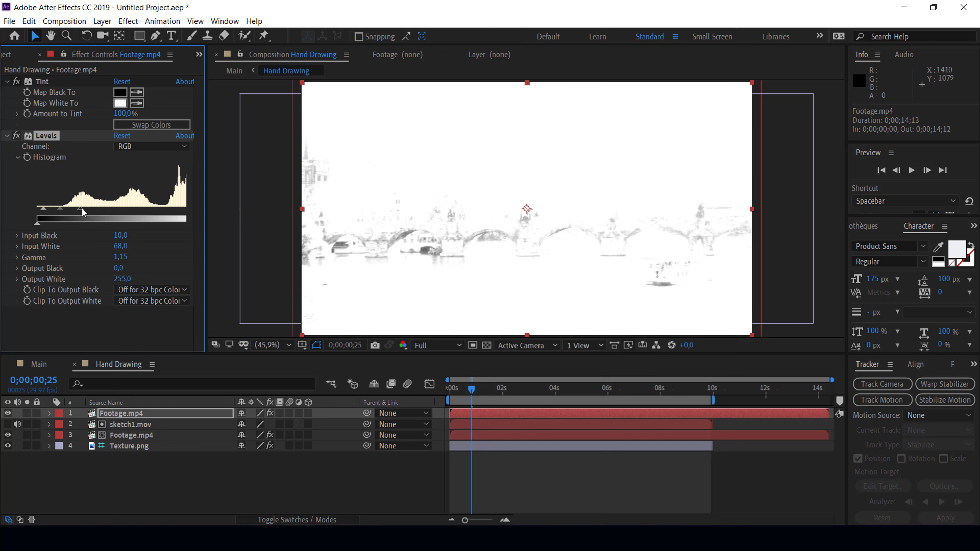
pyautogui.moveTo(62, 208); pyautogui.dragTo(63, 208)
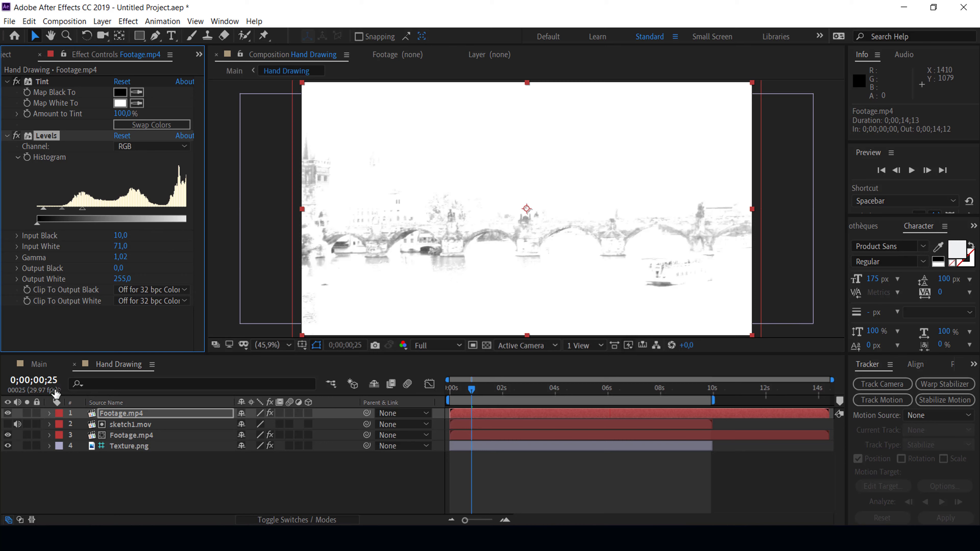
# - Add sketch2.mov to the top of the Hand Drawing comp and hide it
pyautogui.click(8, 54)
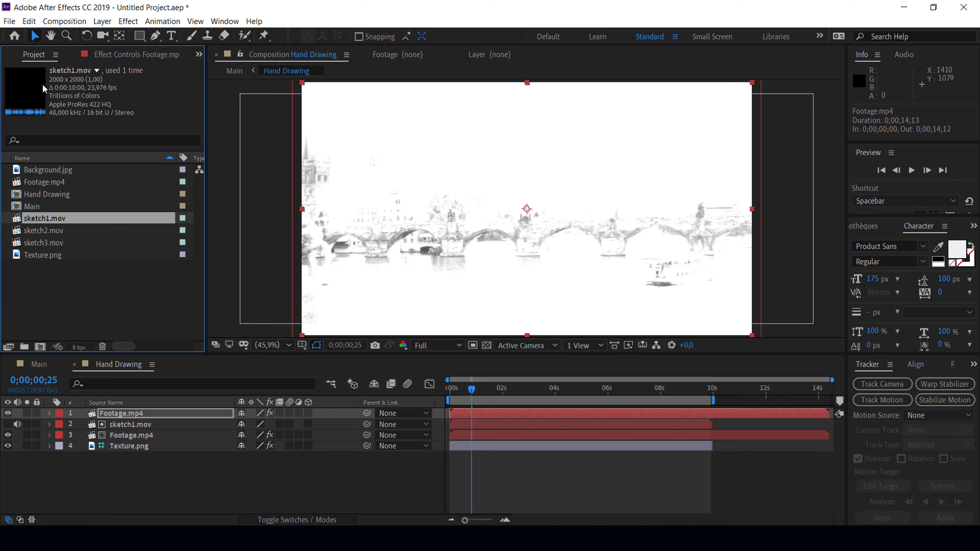
pyautogui.moveTo(48, 232); pyautogui.dragTo(120, 410)
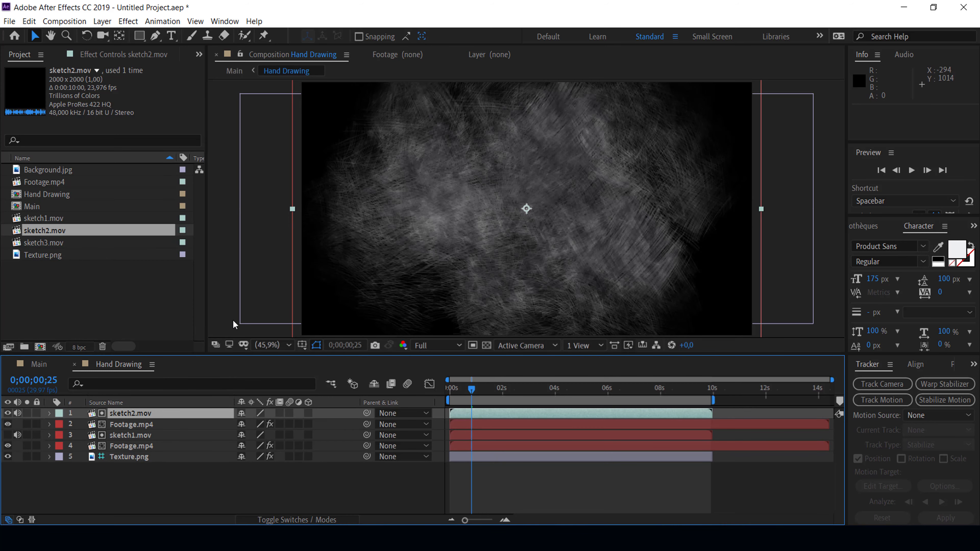
pyautogui.click(20, 520)
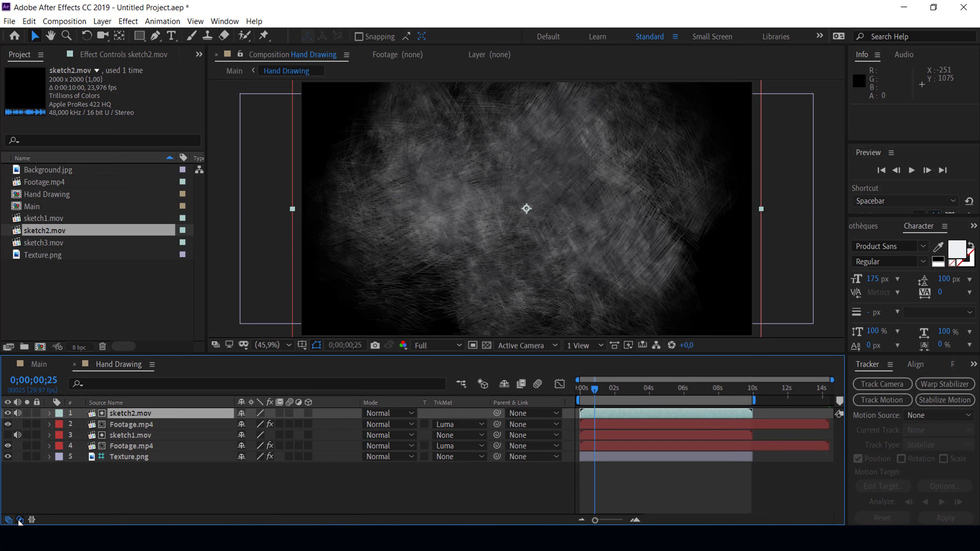
pyautogui.click(8, 413)
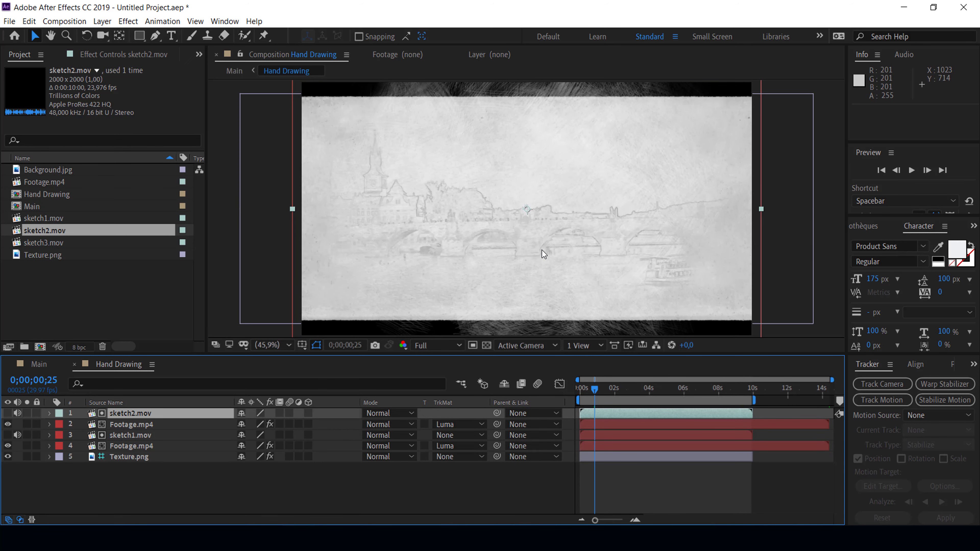
# - Stretch Texture.png to 57×78% to fill the frame and preview from the start
pyautogui.click(123, 458)
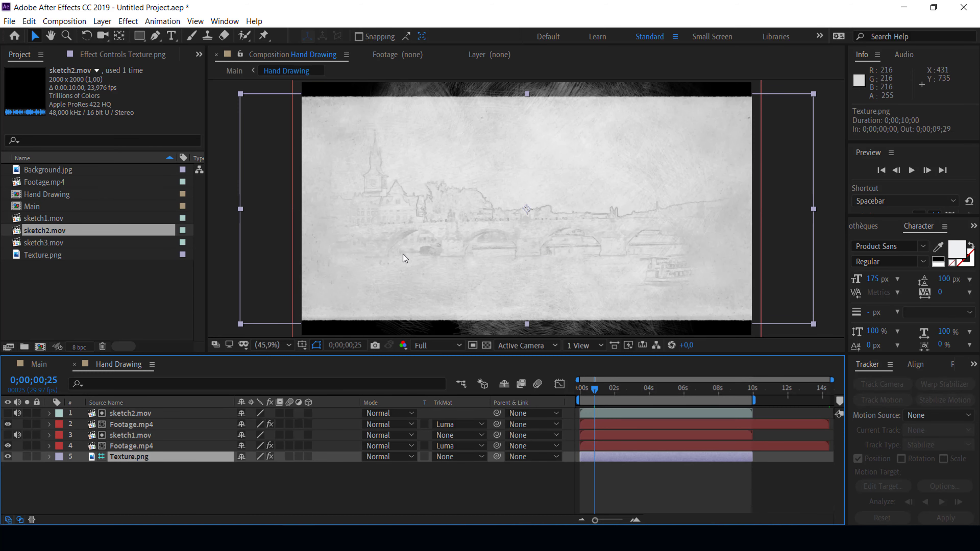
pyautogui.moveTo(527, 324); pyautogui.dragTo(530, 366)
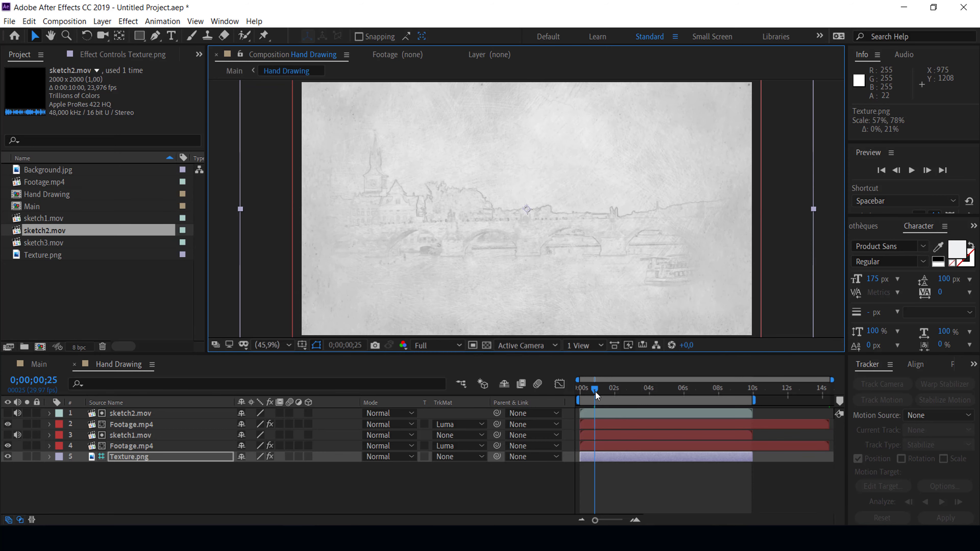
pyautogui.moveTo(595, 391); pyautogui.dragTo(575, 390)
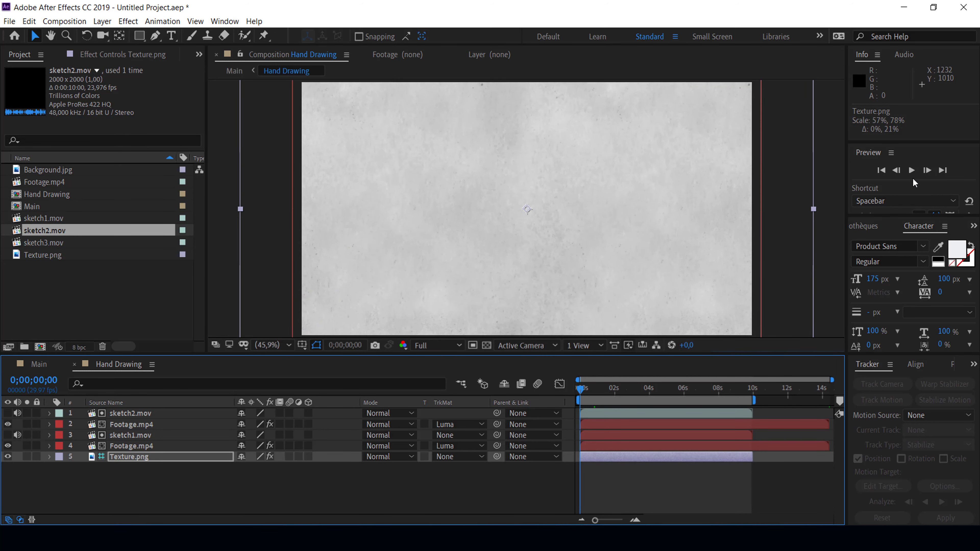
pyautogui.click(913, 172)
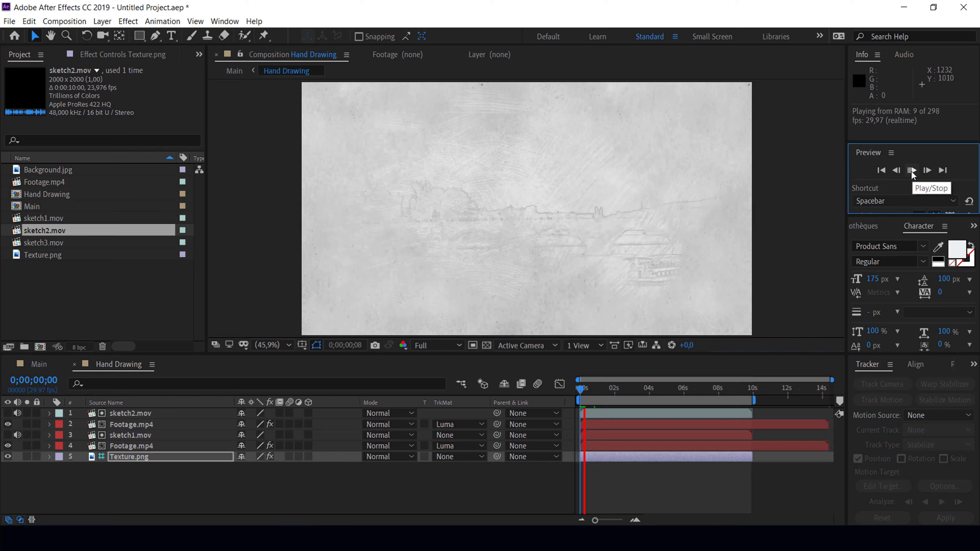
pyautogui.click(912, 171)
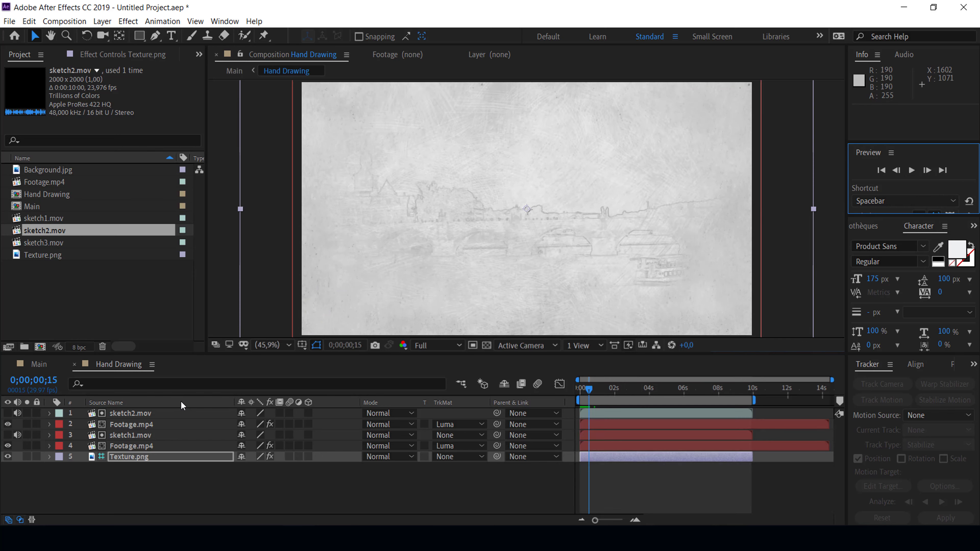
pyautogui.click(123, 425)
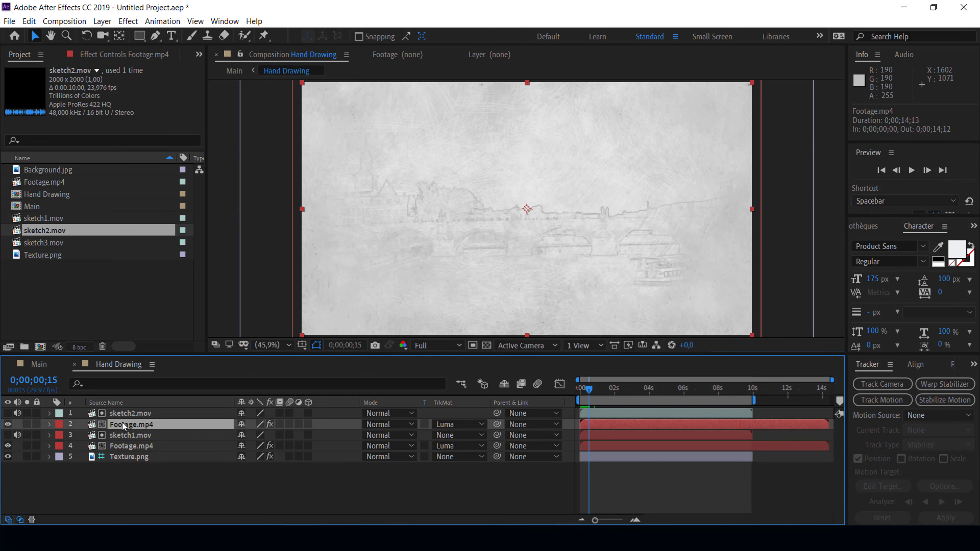
# - Label sketch2.mov and the upper Footage.mp4 yellow
pyautogui.keyDown('shift'); pyautogui.click(122, 414); pyautogui.keyUp('shift')
pyautogui.click(58, 420)
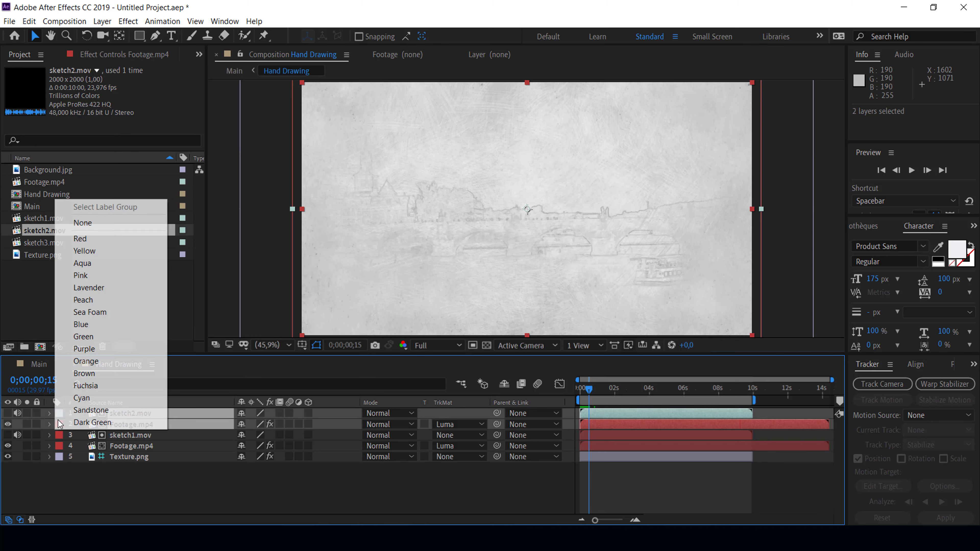
pyautogui.click(83, 251)
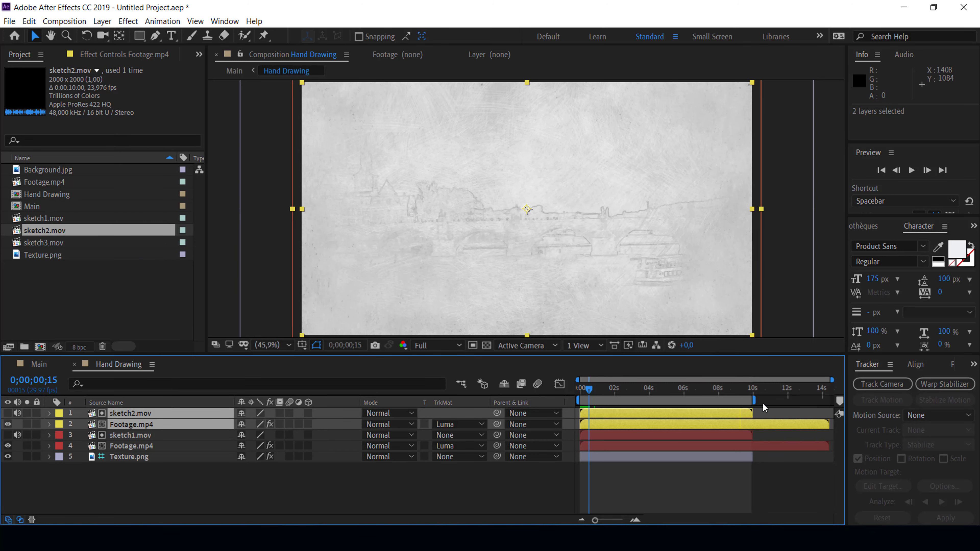
# - Shift both yellow layers to start at frame 0;00;00;15
pyautogui.moveTo(596, 520); pyautogui.dragTo(643, 525)
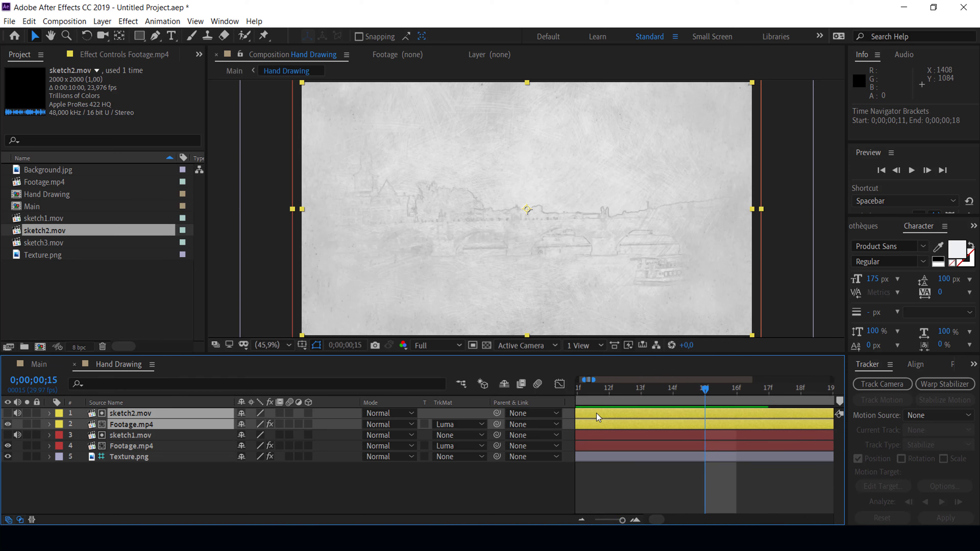
pyautogui.moveTo(596, 414); pyautogui.dragTo(696, 413)
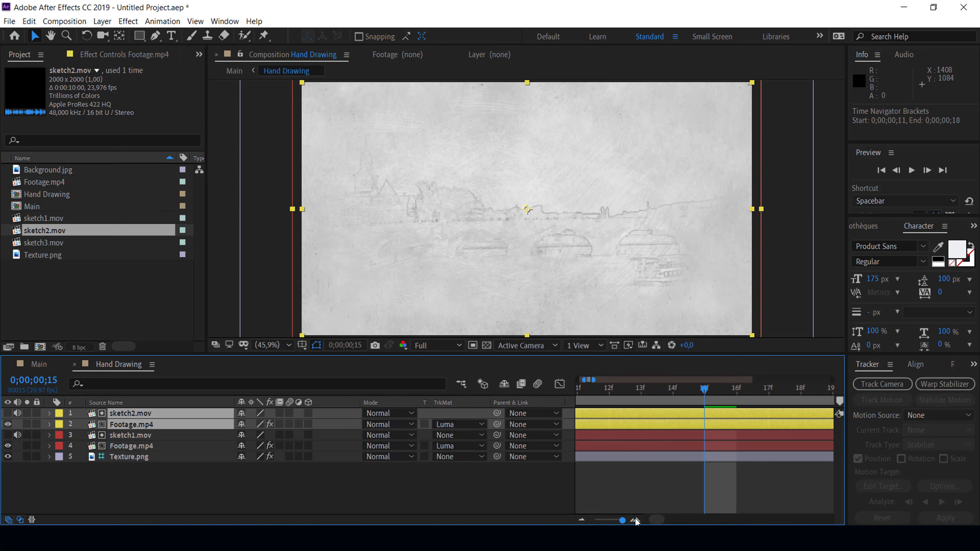
pyautogui.press('space')
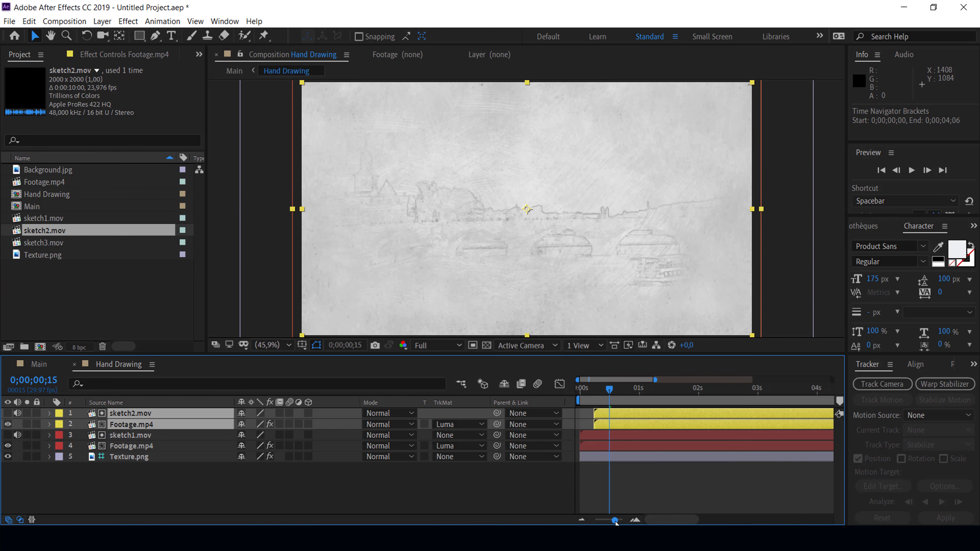
pyautogui.press('space')
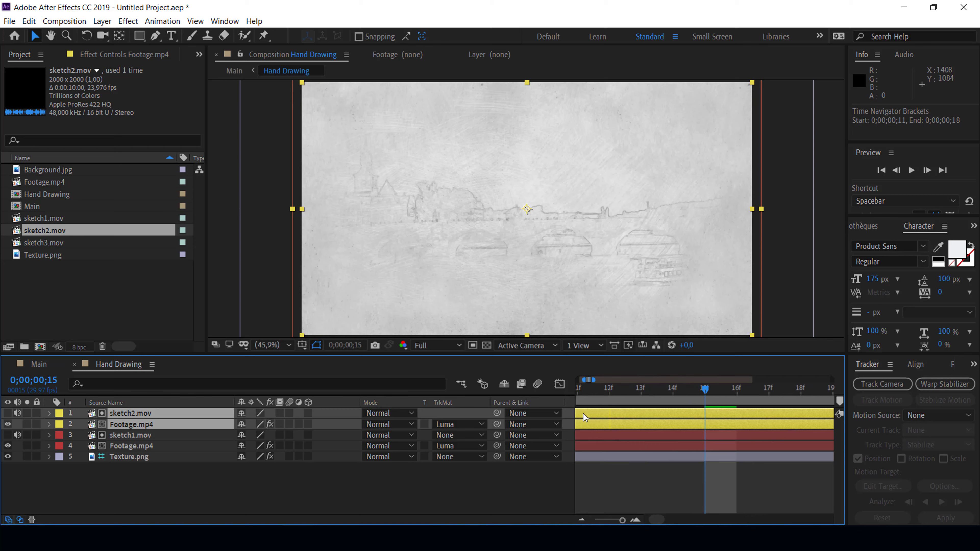
pyautogui.moveTo(584, 414); pyautogui.dragTo(821, 413)
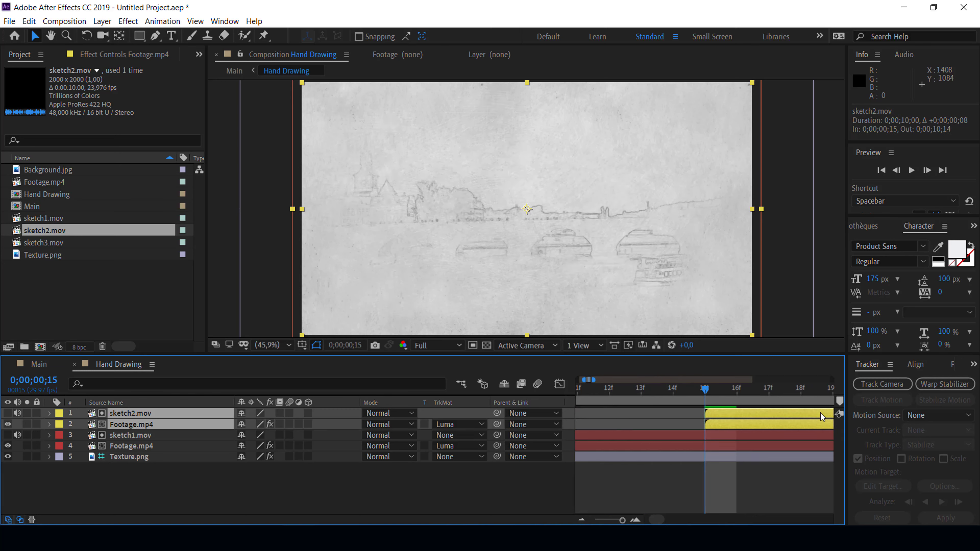
pyautogui.moveTo(622, 520); pyautogui.dragTo(595, 520)
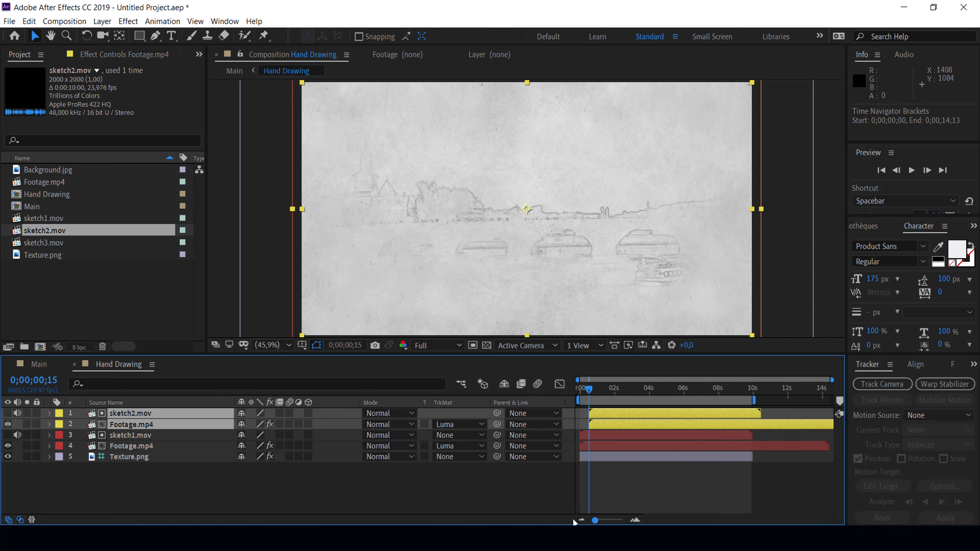
# - Preview the staggered sketch reveal from the start and select sketch2.mov
pyautogui.moveTo(596, 388); pyautogui.dragTo(558, 390)
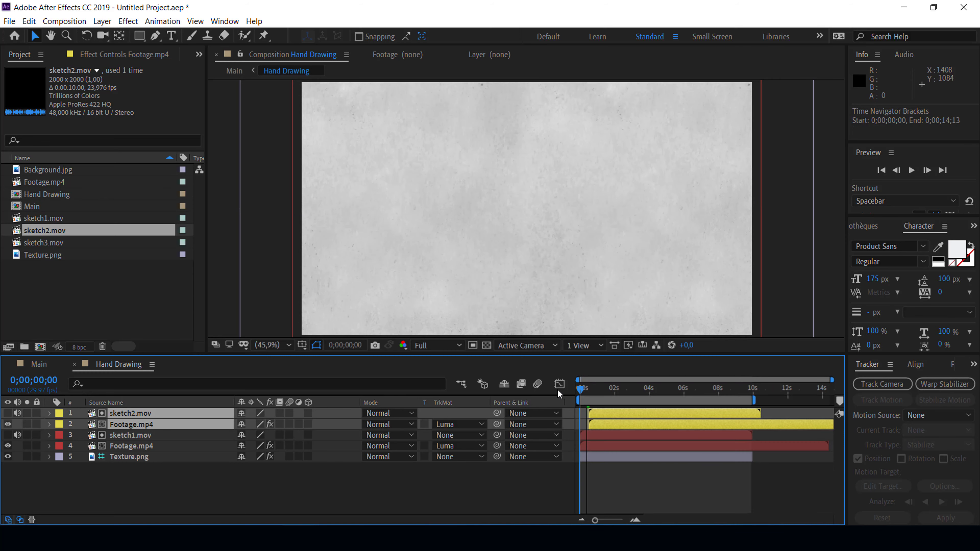
pyautogui.click(911, 172)
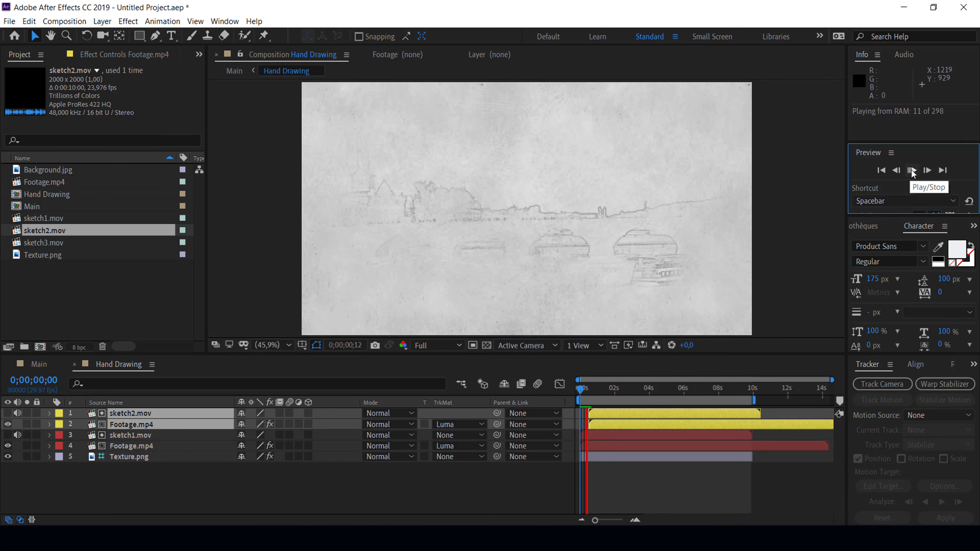
pyautogui.press('space')
pyautogui.click(172, 490)
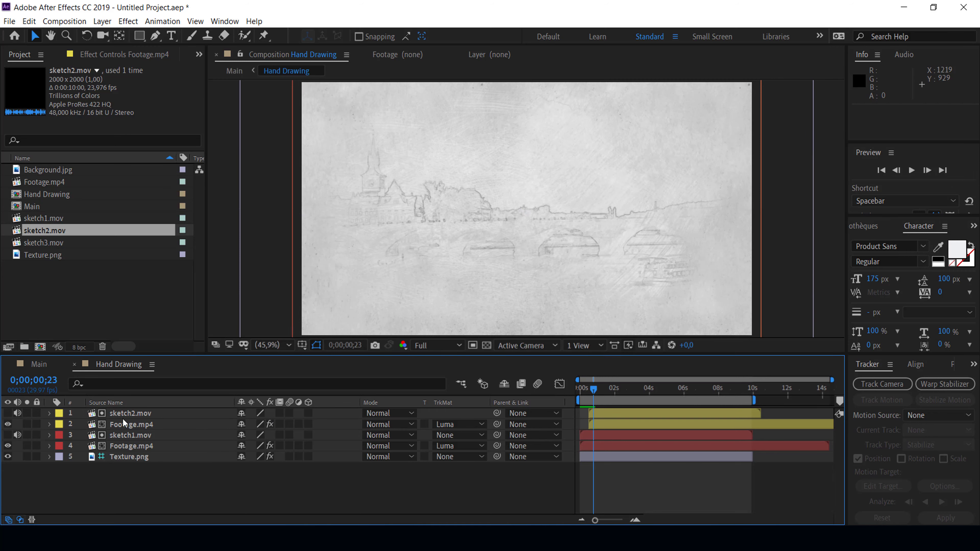
pyautogui.click(123, 413)
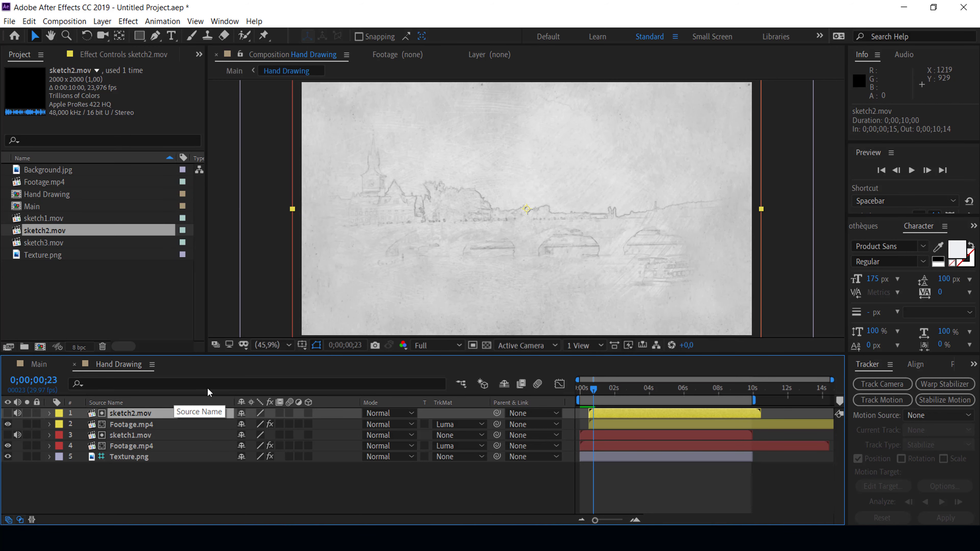
# - Scale sketch2.mov to 68%, nudge it left and down over the bridge, and preview
pyautogui.press('s')
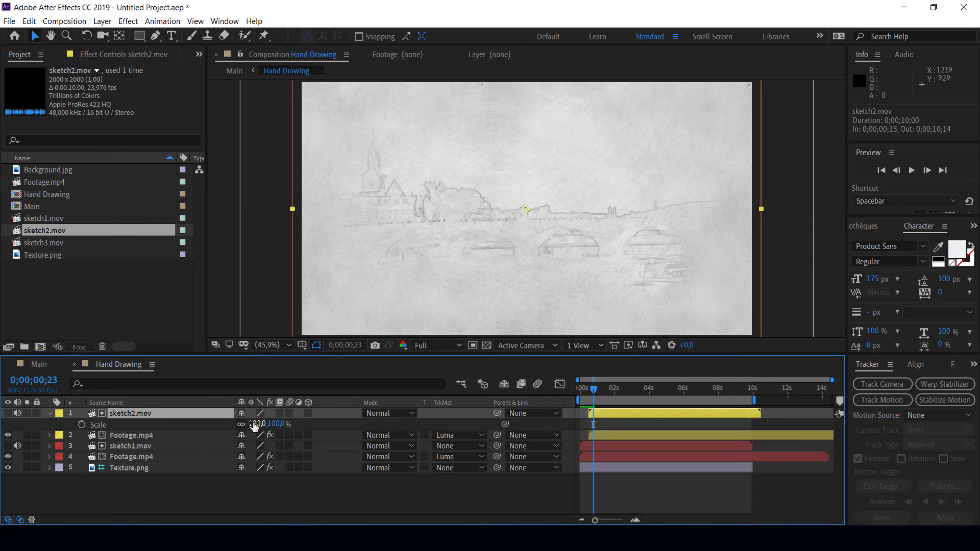
pyautogui.moveTo(255, 424); pyautogui.dragTo(242, 424)
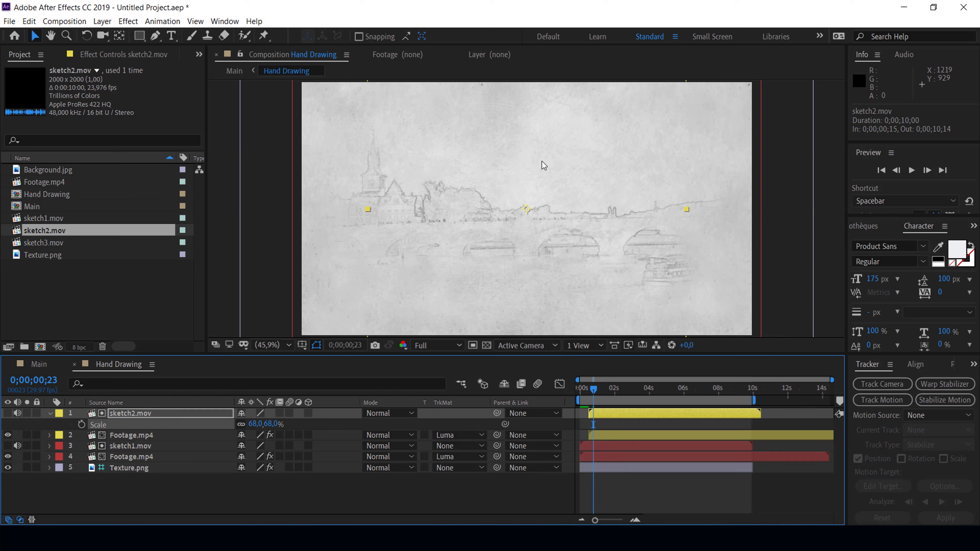
pyautogui.moveTo(498, 187); pyautogui.dragTo(513, 189)
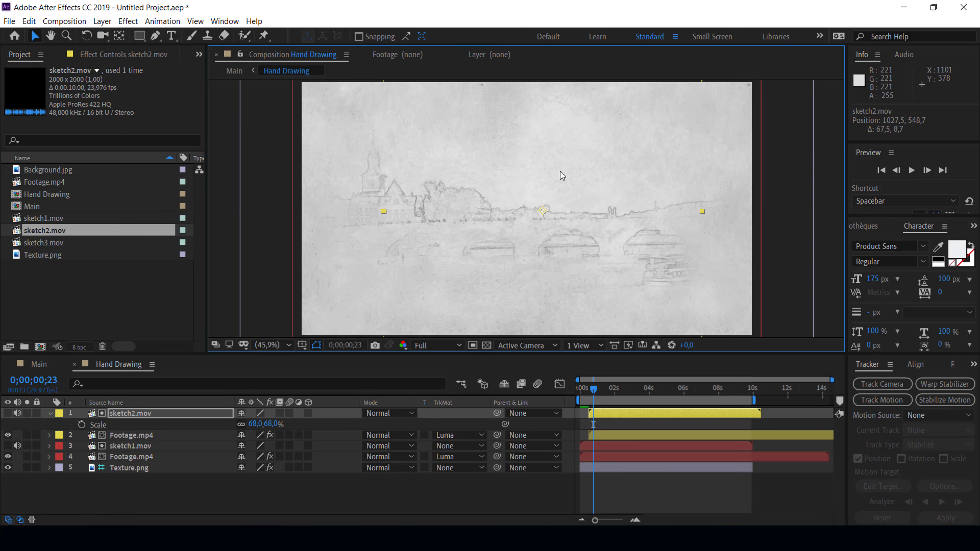
pyautogui.moveTo(526, 176); pyautogui.dragTo(514, 186)
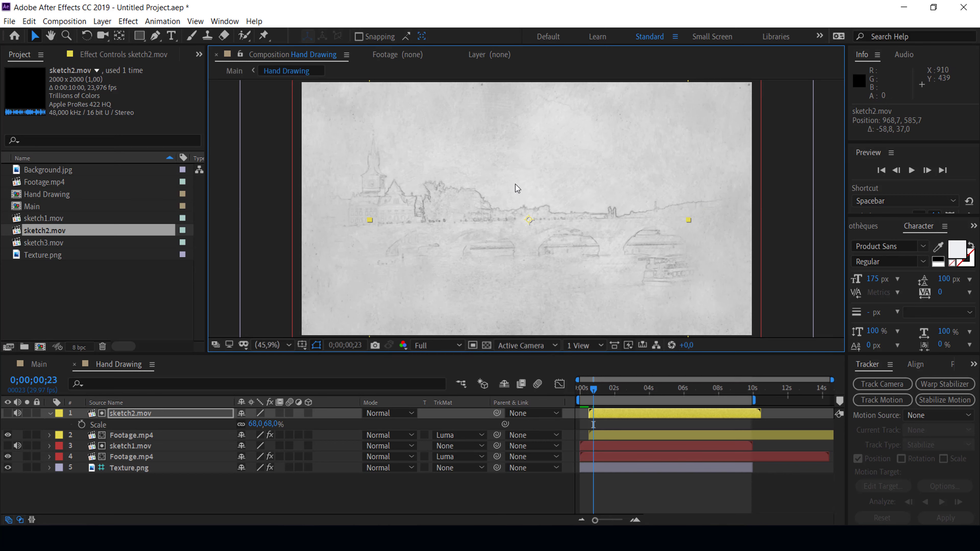
pyautogui.click(912, 170)
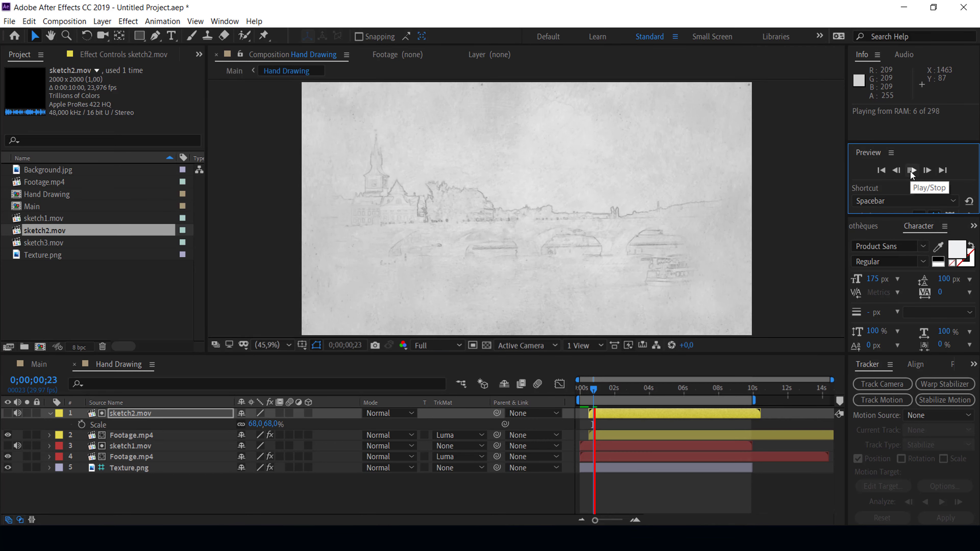
pyautogui.click(911, 172)
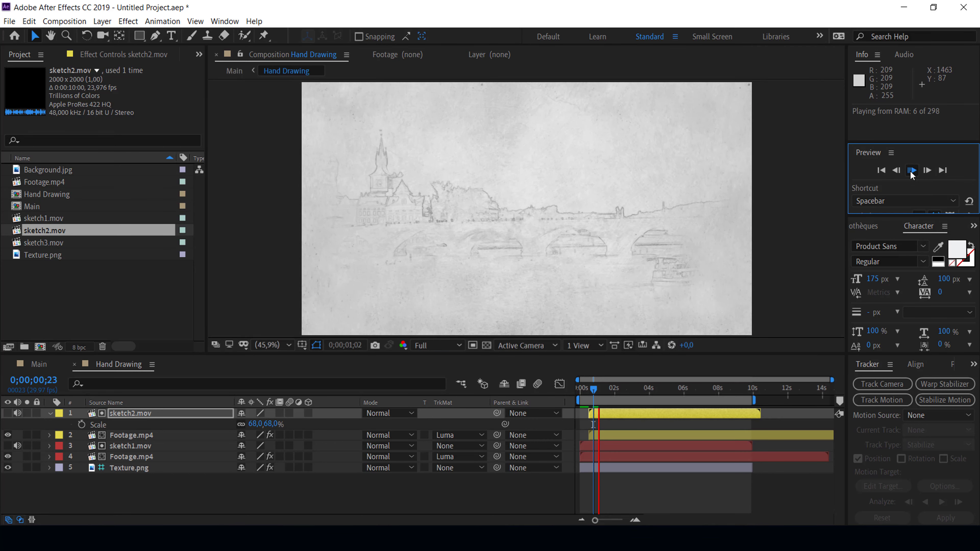
# - Set layers 4 and 2 Footage.mp4 to Multiply blending and preview the result
pyautogui.rightClick(120, 457)
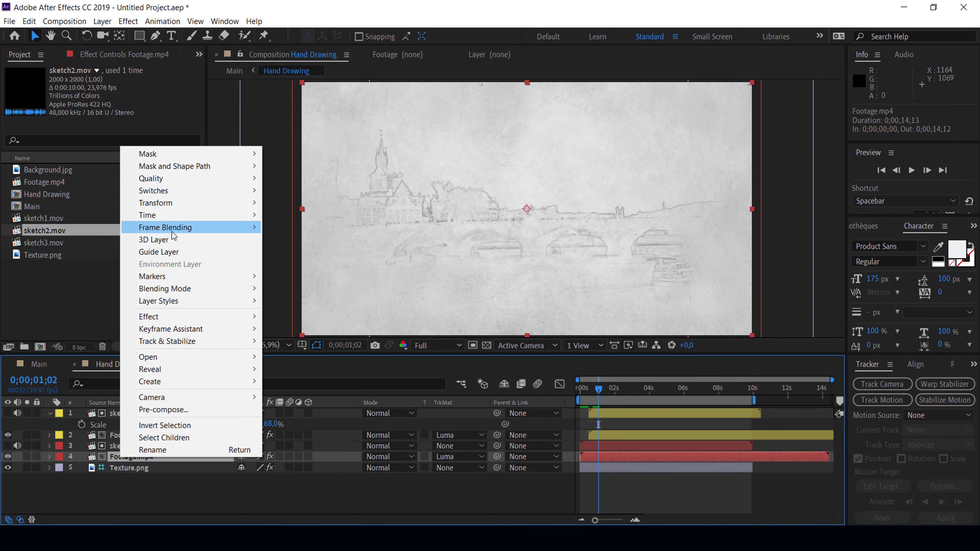
pyautogui.moveTo(203, 289)
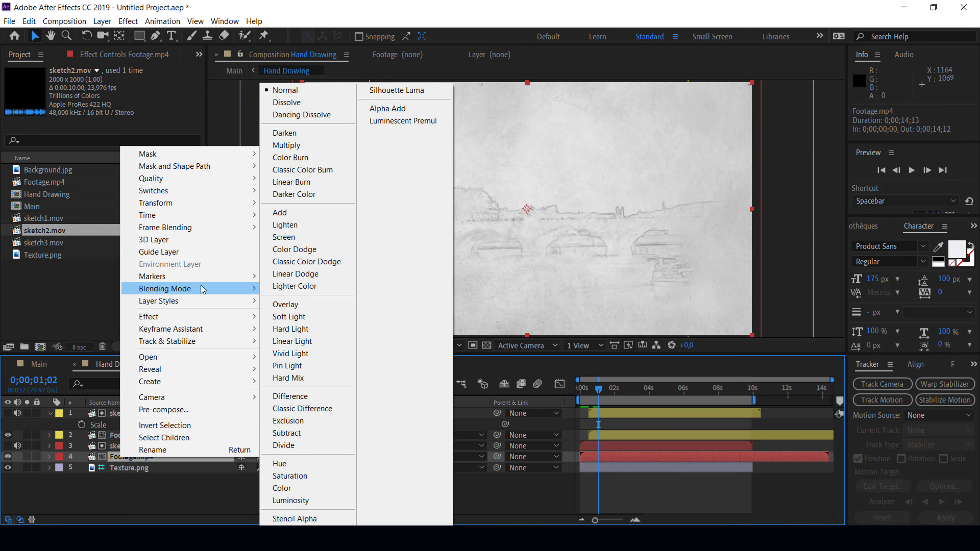
pyautogui.click(305, 146)
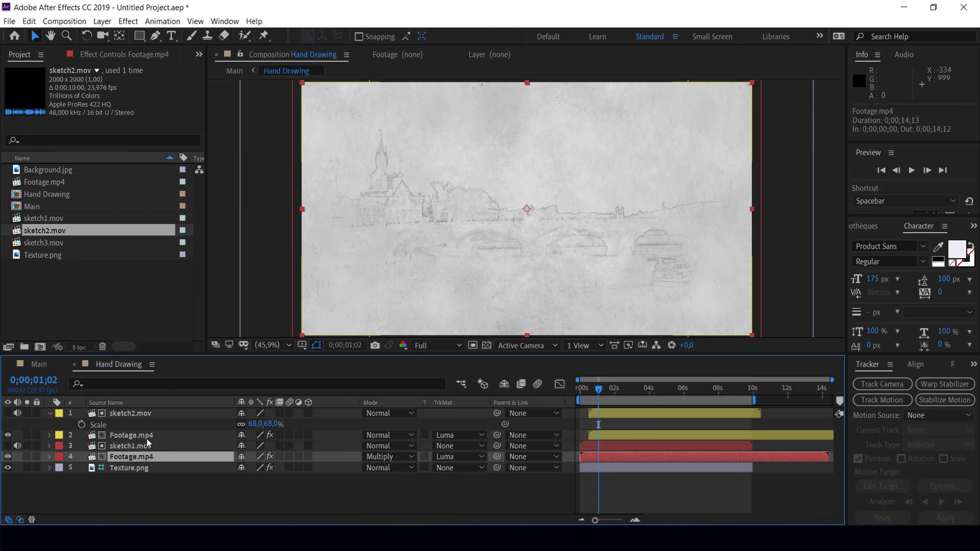
pyautogui.click(143, 436)
pyautogui.rightClick(144, 439)
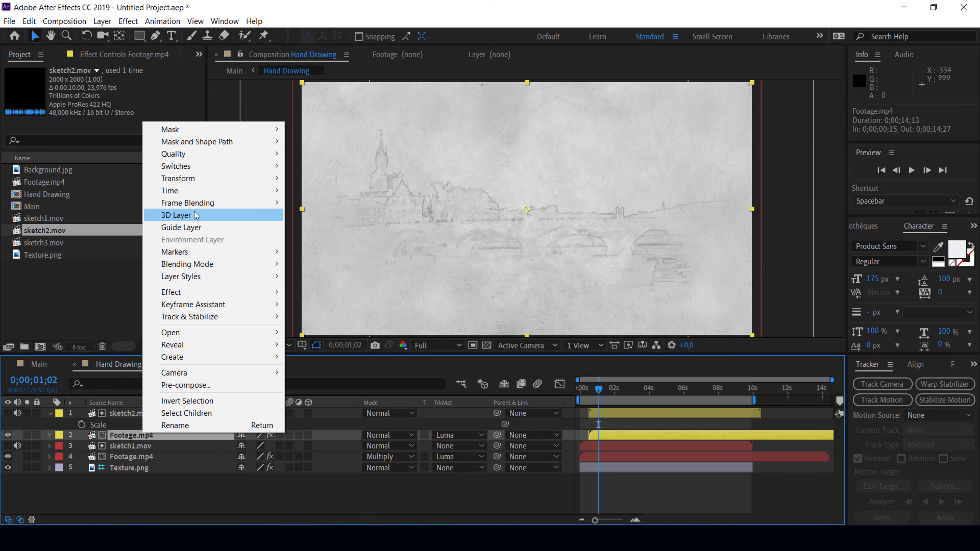
pyautogui.moveTo(198, 267)
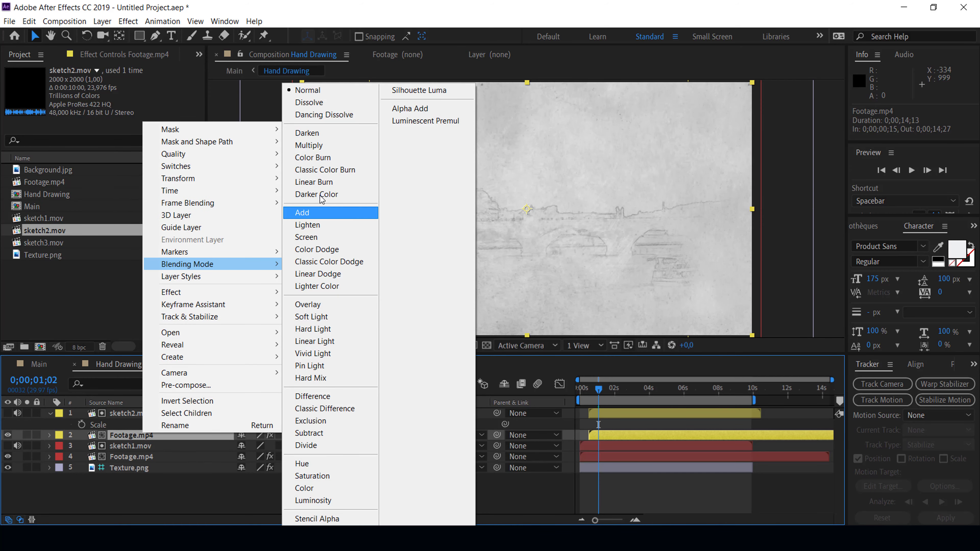
pyautogui.click(323, 148)
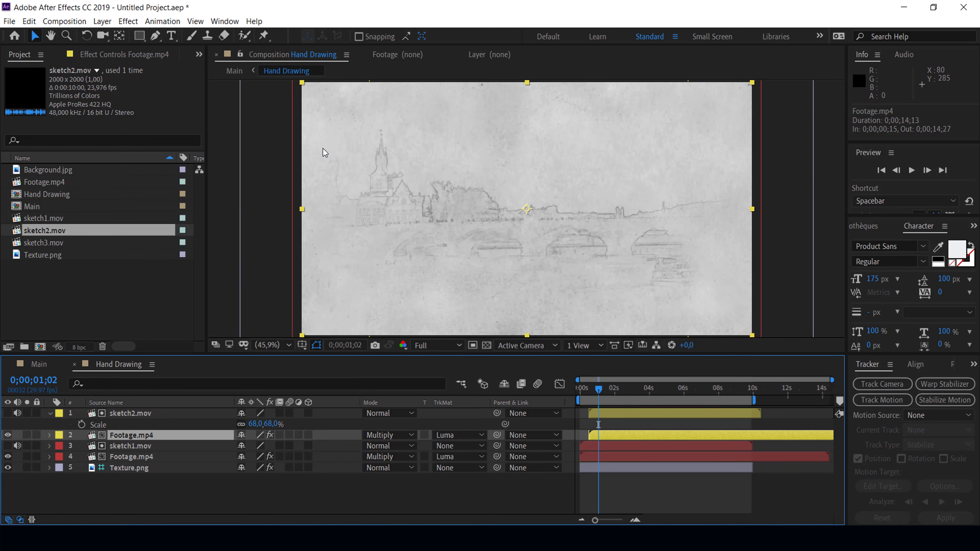
pyautogui.press('space')
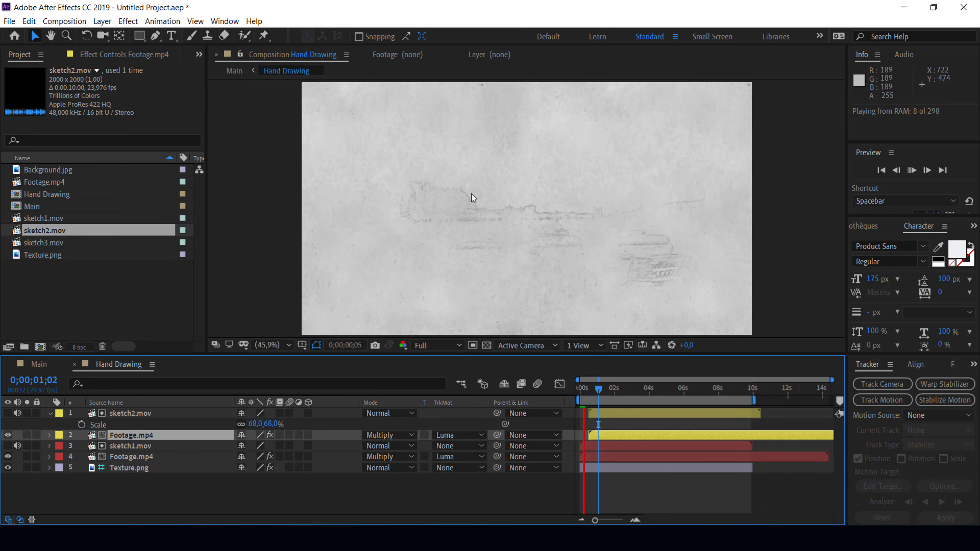
pyautogui.press('space')
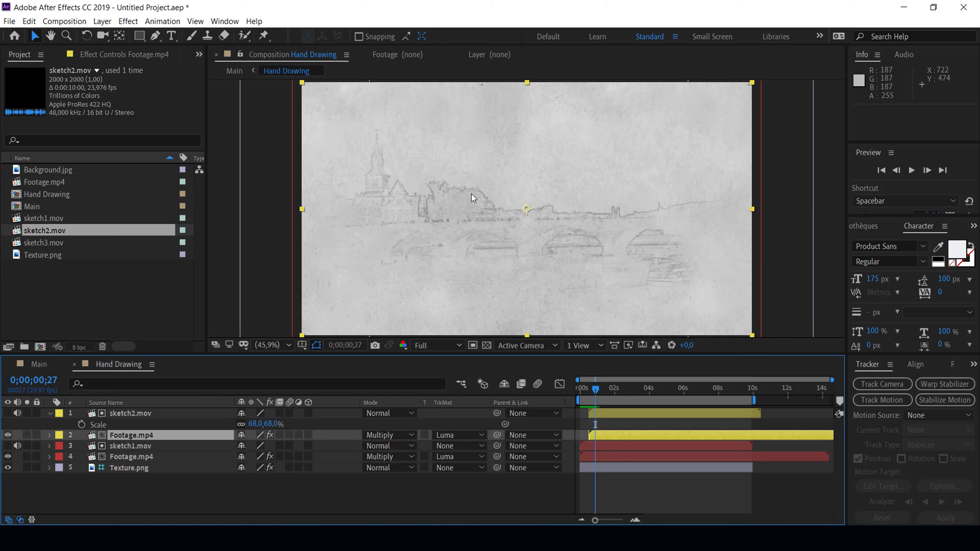
pyautogui.moveTo(596, 389); pyautogui.dragTo(590, 393)
# - Rotate the sketch2.mov layer to 31° and check it at the 3-second mark
pyautogui.click(123, 415)
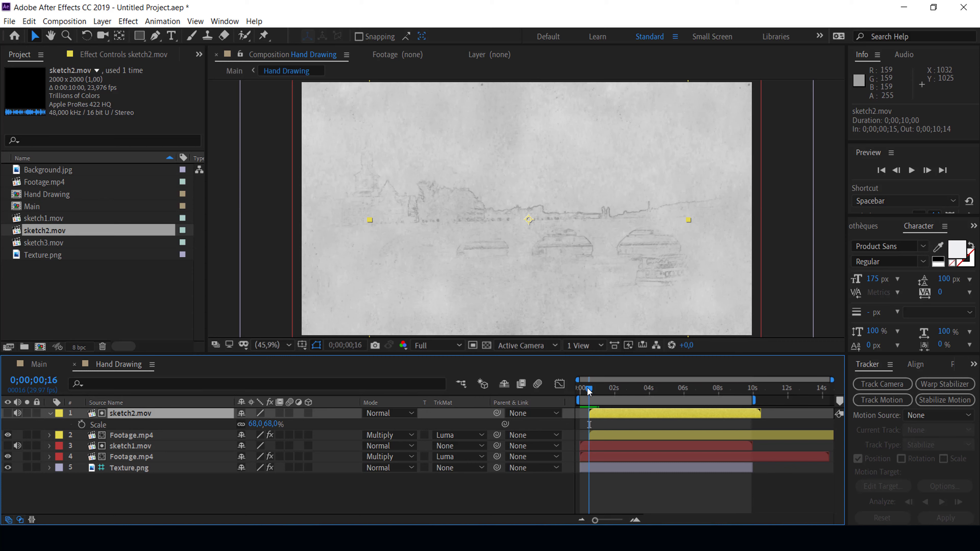
pyautogui.moveTo(590, 389); pyautogui.dragTo(605, 392)
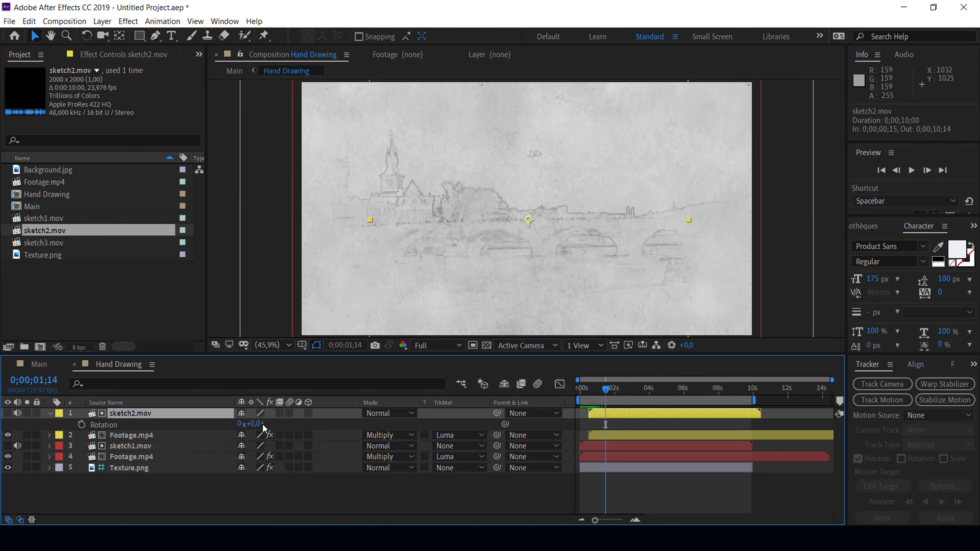
pyautogui.press('r')
pyautogui.moveTo(254, 424); pyautogui.dragTo(272, 422)
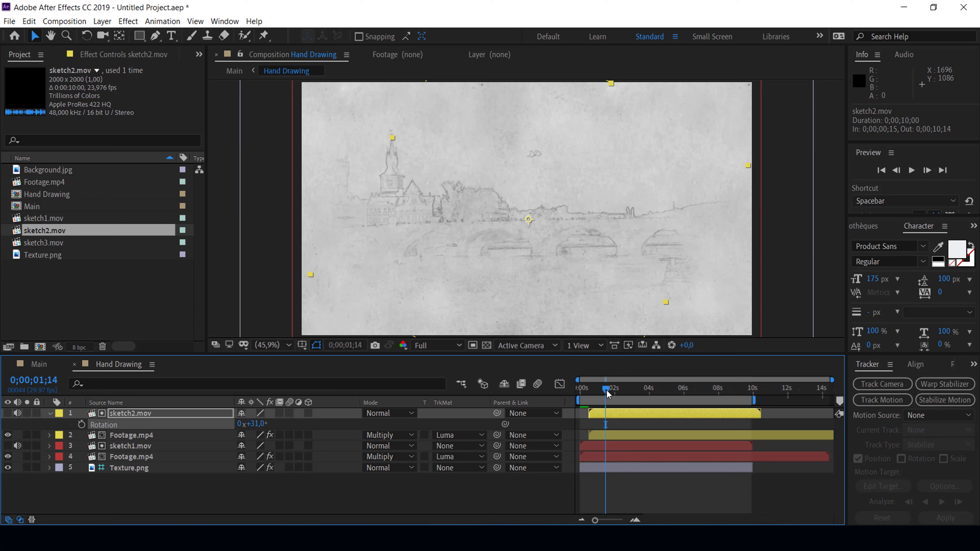
pyautogui.moveTo(607, 388)
pyautogui.mouseDown()
pyautogui.moveTo(655, 389)
pyautogui.moveTo(622, 389)
pyautogui.mouseUp()
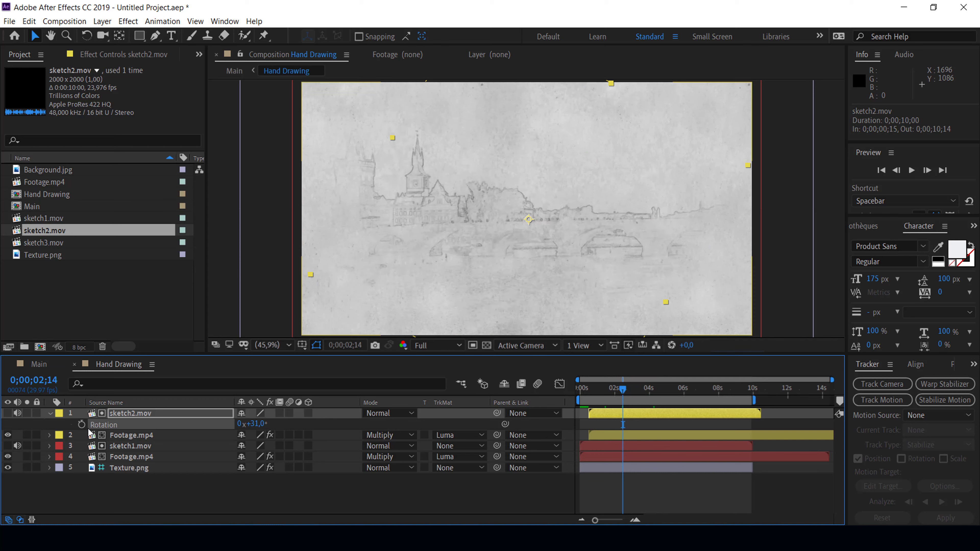
pyautogui.click(50, 413)
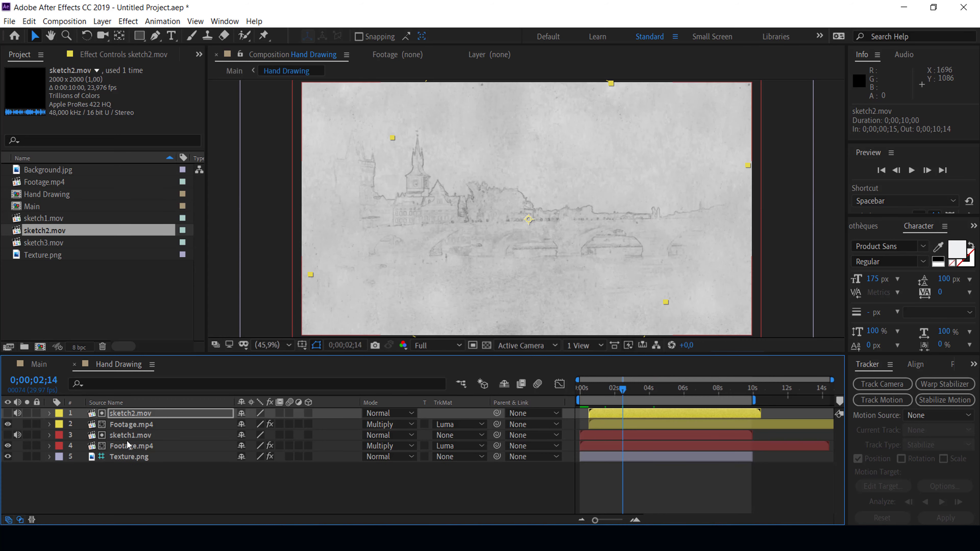
# - Duplicate the upper Footage.mp4 layer to the top and show its effects in Effect Controls
pyautogui.click(135, 425)
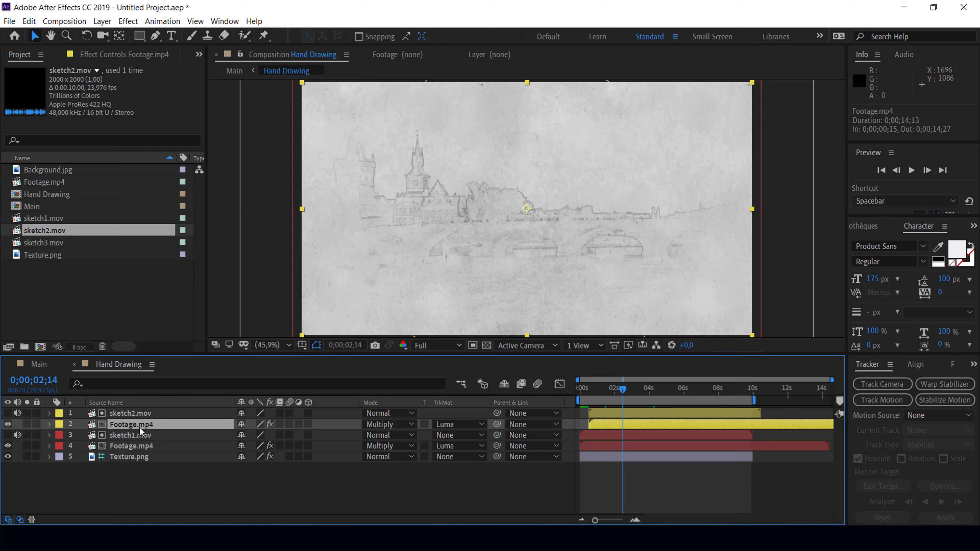
pyautogui.hotkey('ctrl', 'd')
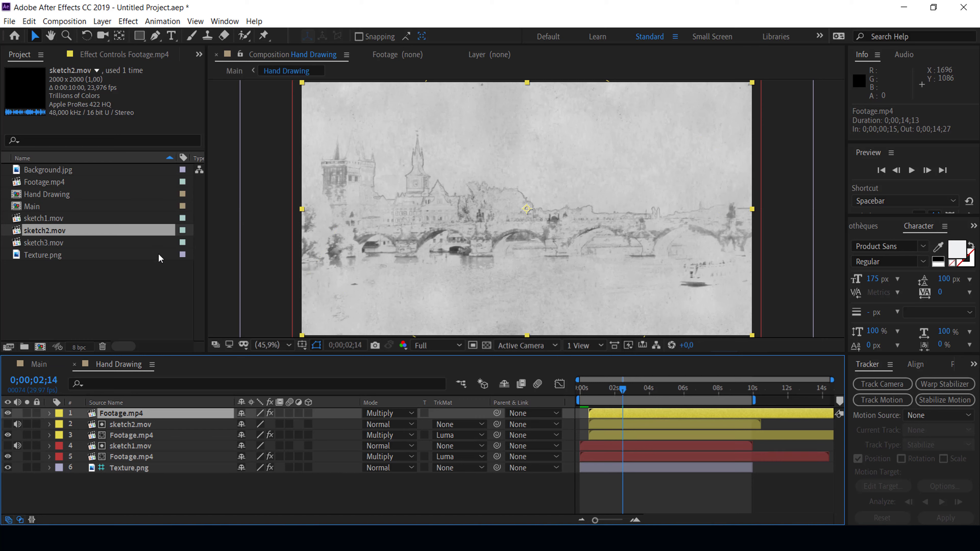
pyautogui.click(119, 50)
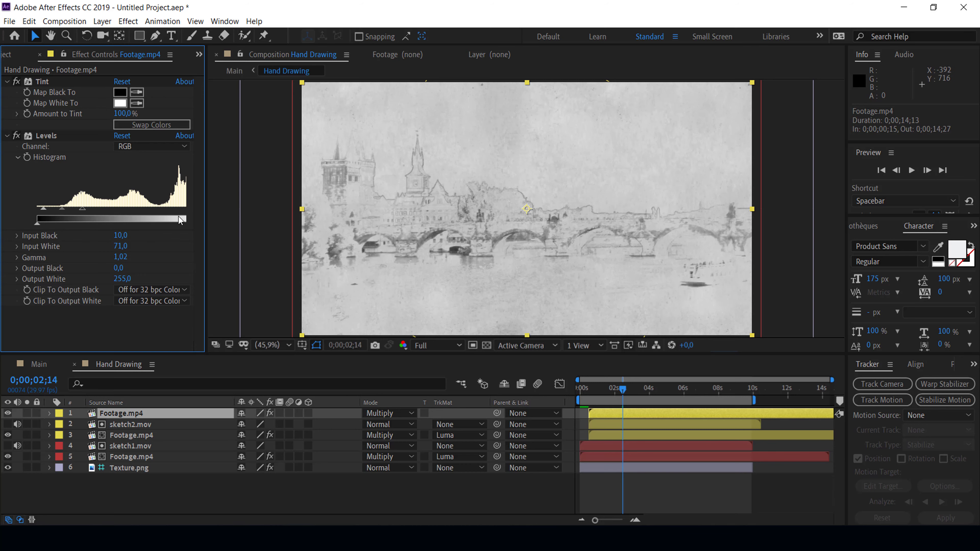
# - Set the top Footage.mp4 Levels to Input White 224, Gamma 0.23 and Input Black 34
pyautogui.moveTo(178, 217); pyautogui.dragTo(182, 215)
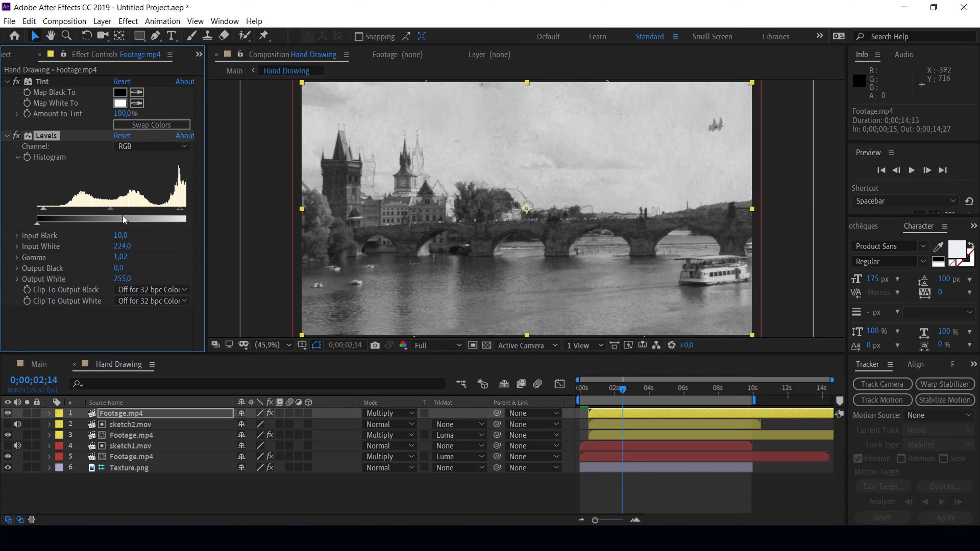
pyautogui.moveTo(113, 210); pyautogui.dragTo(161, 211)
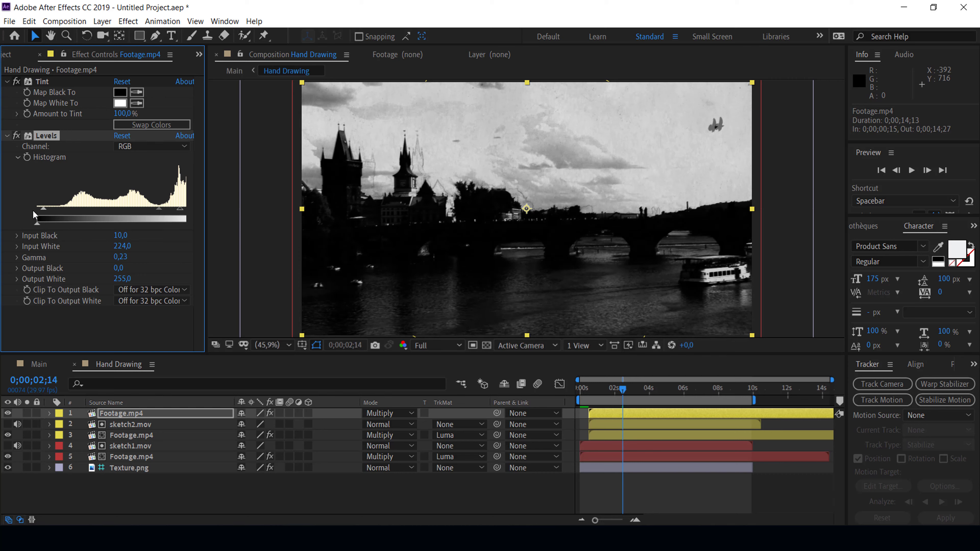
pyautogui.moveTo(44, 210); pyautogui.dragTo(53, 211)
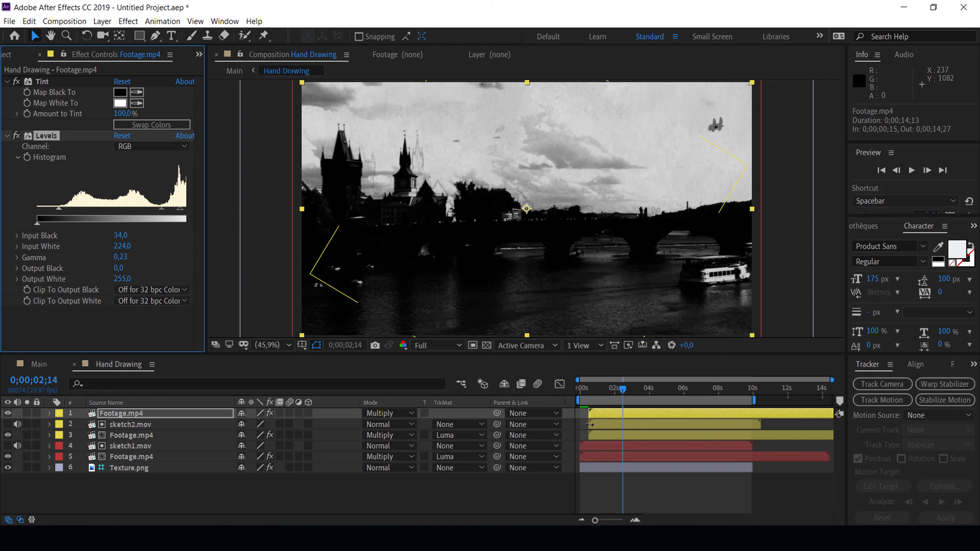
# - Hide the mode columns and slide the top Footage.mp4 layer to start at 0 s
pyautogui.click(128, 439)
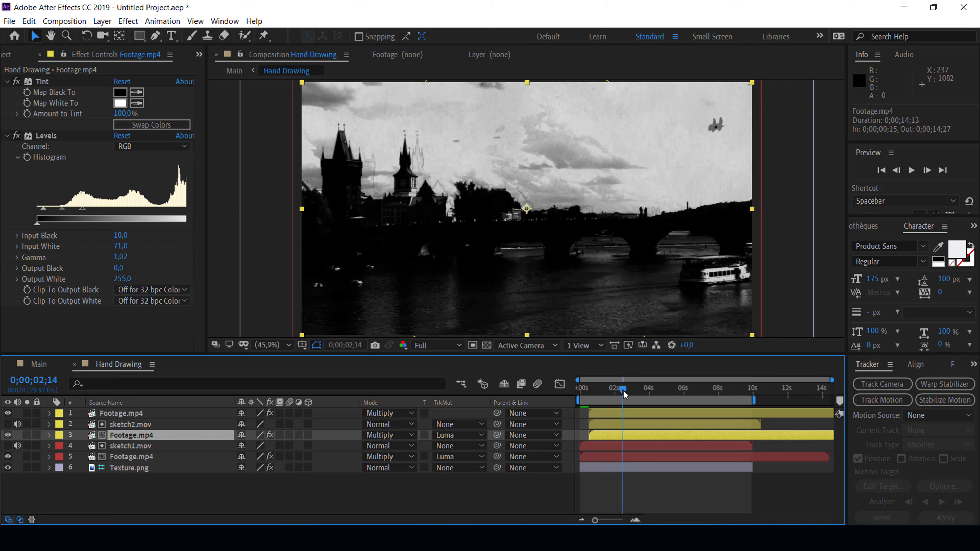
pyautogui.click(580, 434)
pyautogui.press('F4')
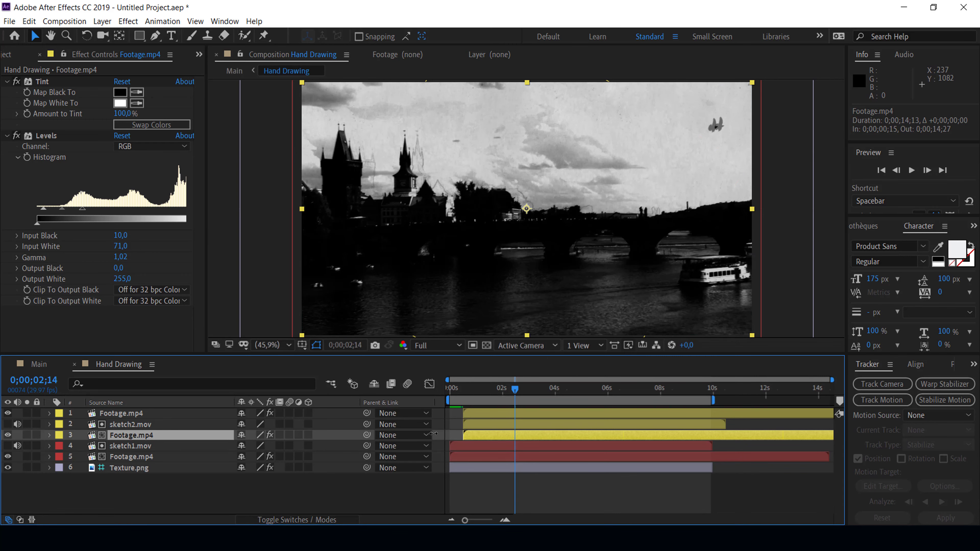
pyautogui.moveTo(519, 390); pyautogui.dragTo(464, 390)
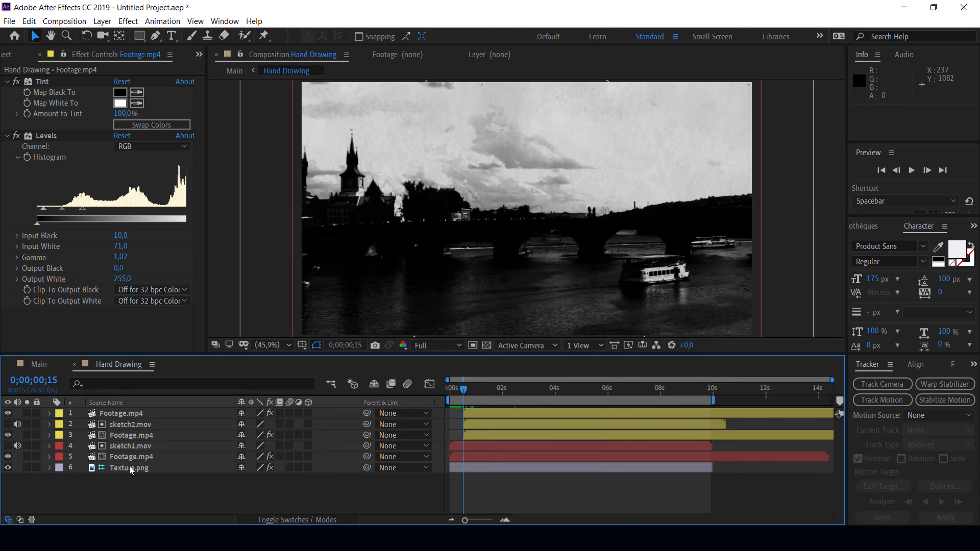
pyautogui.click(575, 413)
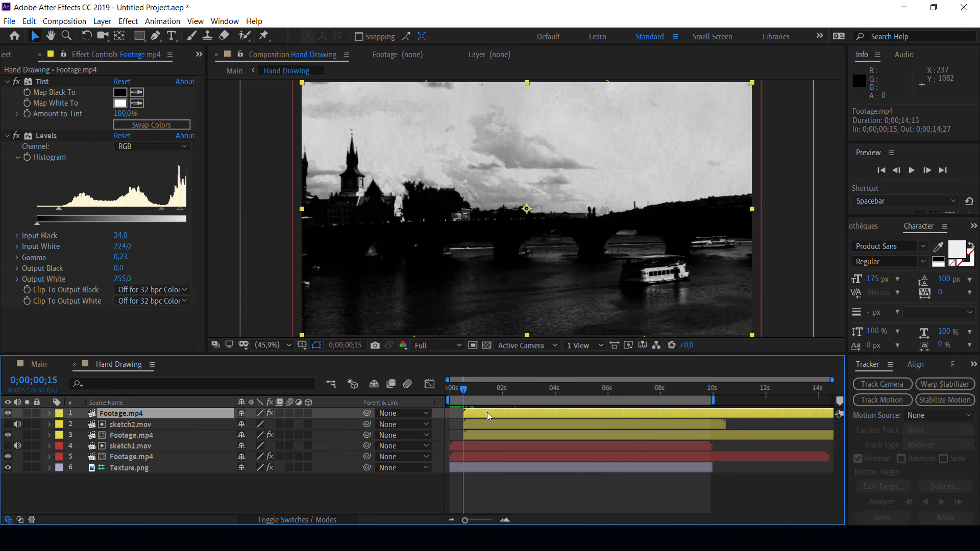
pyautogui.moveTo(506, 411); pyautogui.dragTo(493, 410)
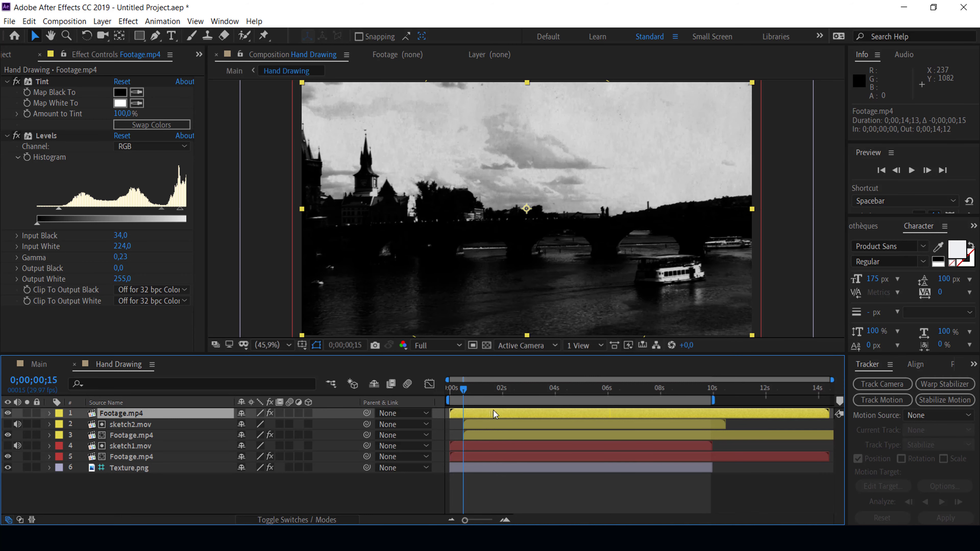
pyautogui.keyDown('shift'); pyautogui.click(512, 434); pyautogui.keyUp('shift')
pyautogui.moveTo(512, 434); pyautogui.dragTo(497, 431)
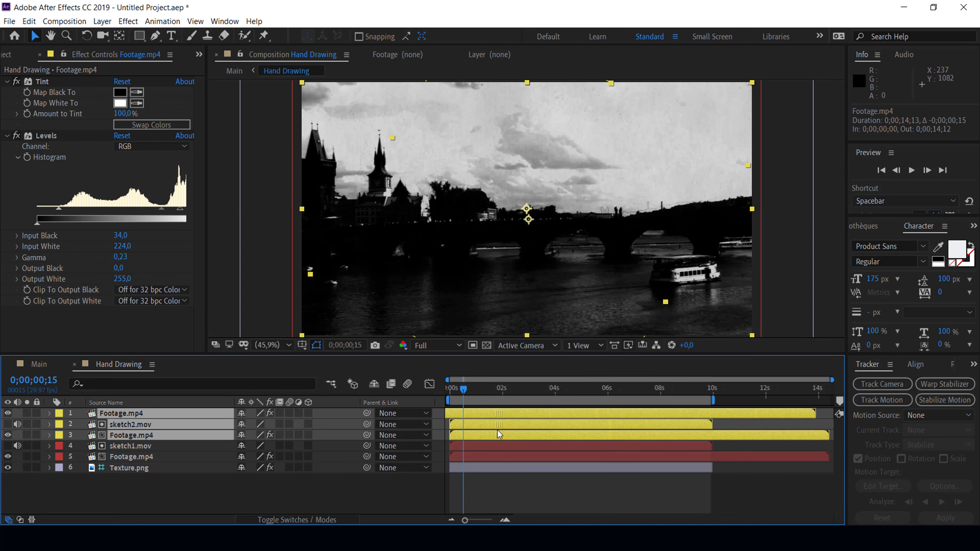
pyautogui.hotkey('ctrl', 'z')
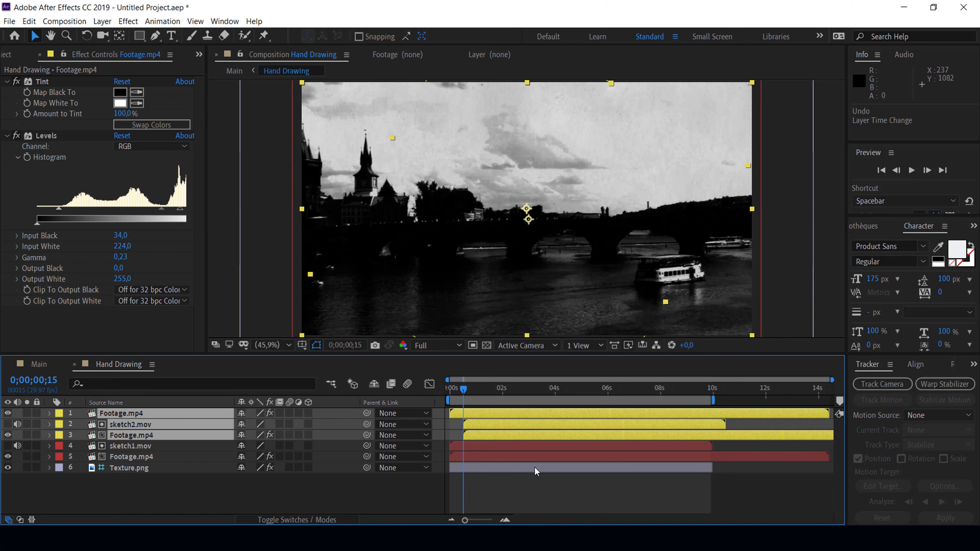
# - Trim layer 3 to begin at 0;00;00;17 and the top layer at 0;00;00;15, labelled aqua
pyautogui.click(509, 487)
pyautogui.moveTo(491, 433); pyautogui.dragTo(485, 439)
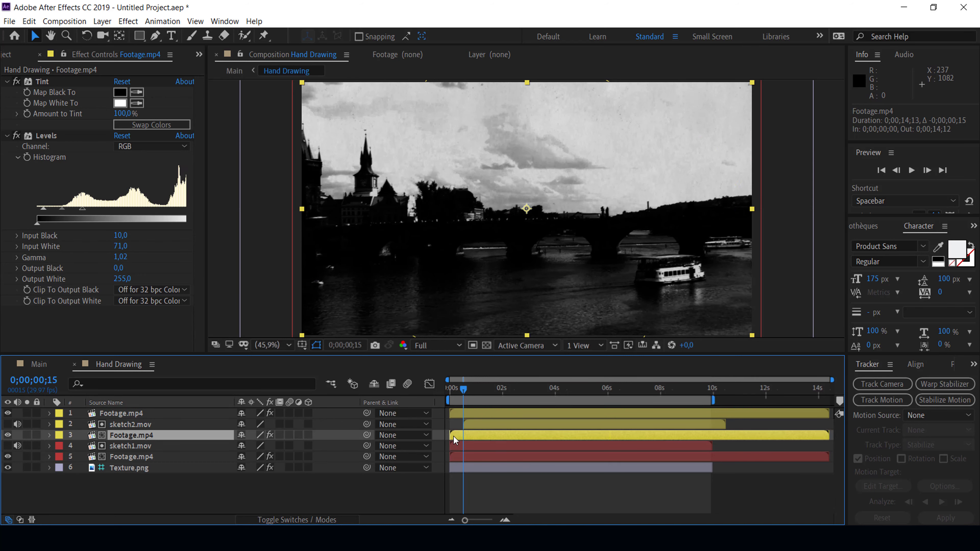
pyautogui.moveTo(453, 437); pyautogui.dragTo(464, 435)
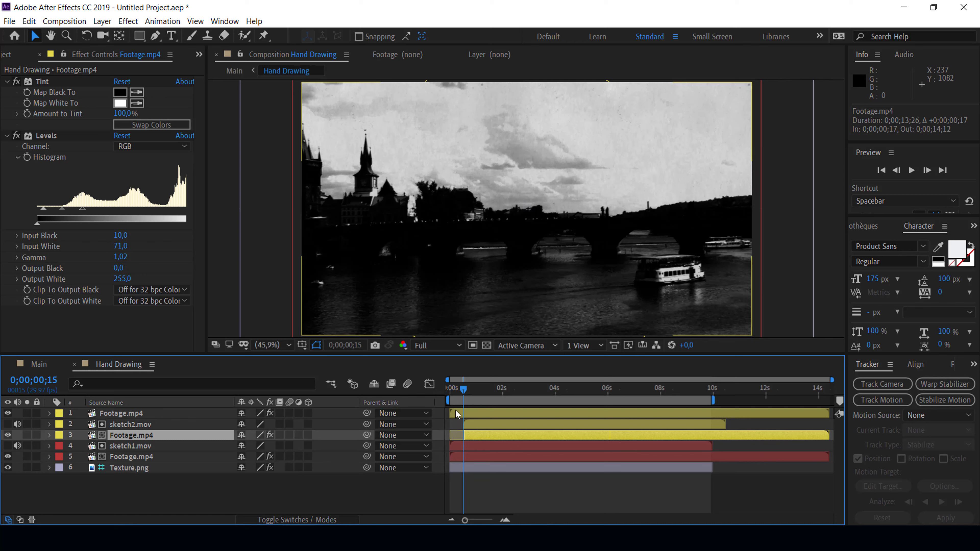
pyautogui.moveTo(449, 412); pyautogui.dragTo(463, 412)
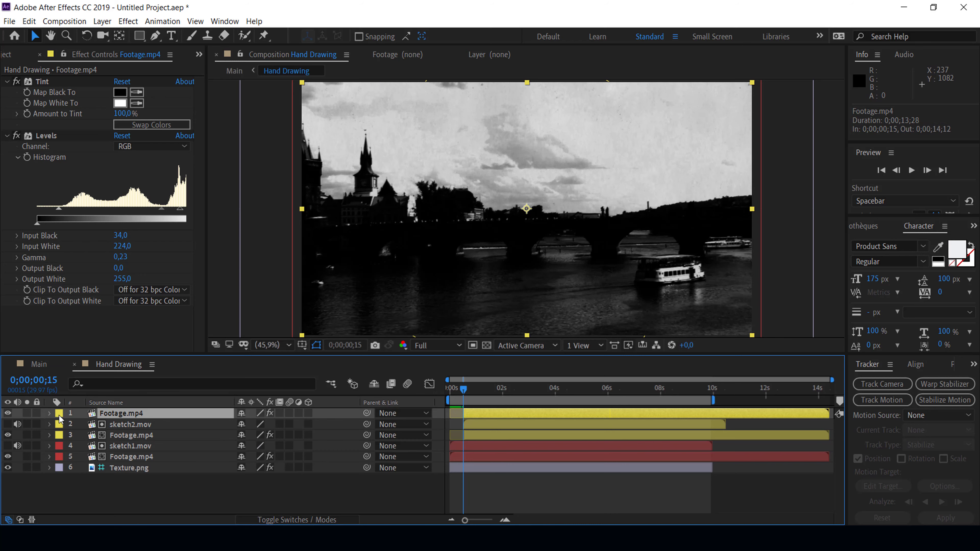
pyautogui.click(59, 414)
pyautogui.click(78, 253)
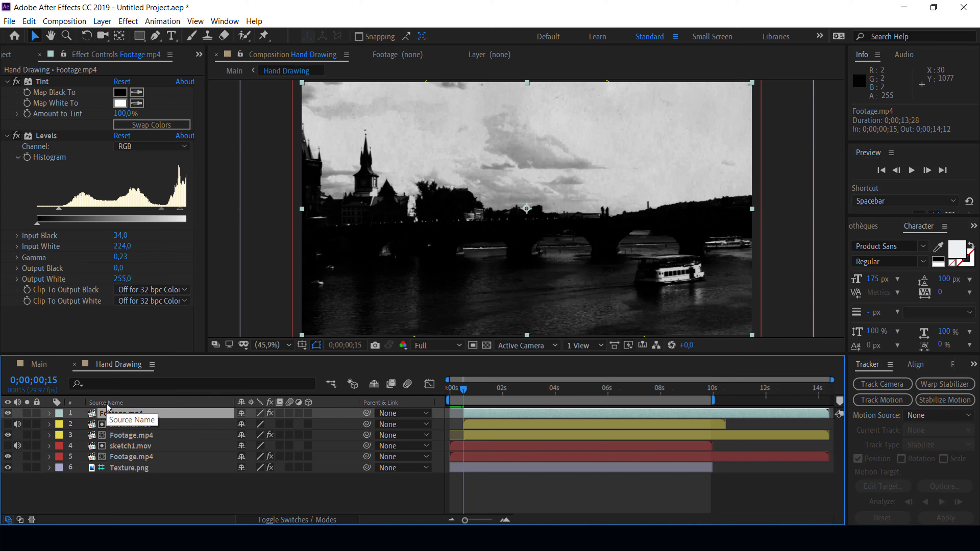
# - Add sketch2.mov from the Project panel as a new hidden top layer with modes shown
pyautogui.click(6, 55)
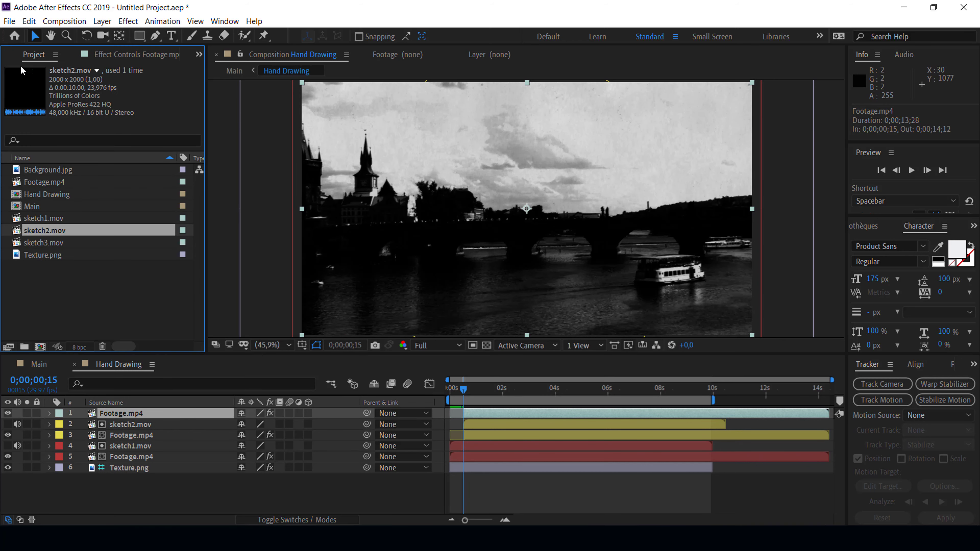
pyautogui.moveTo(59, 232); pyautogui.dragTo(112, 415)
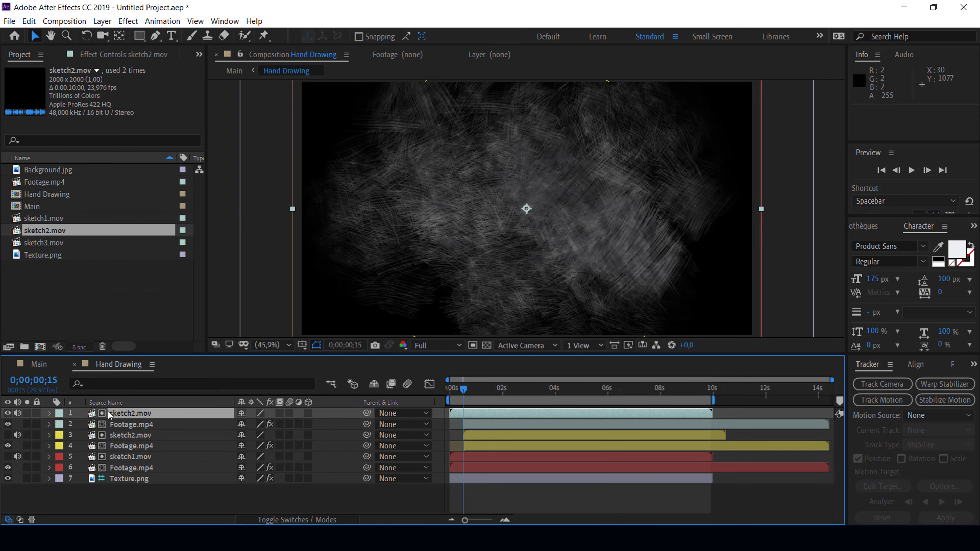
pyautogui.click(20, 520)
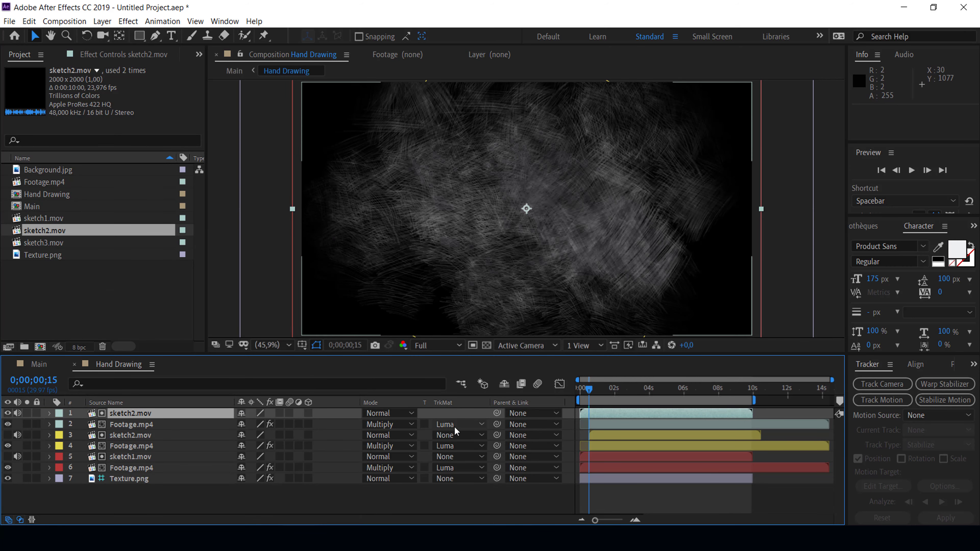
pyautogui.click(7, 413)
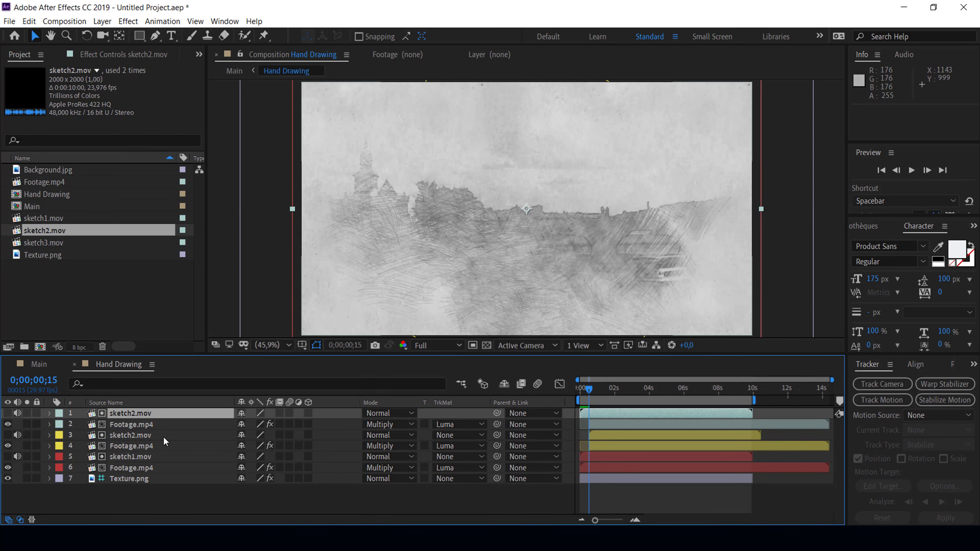
# - Scale sketch2.mov to 53%, lower it slightly, and delay its start later in time
pyautogui.press('s')
pyautogui.moveTo(259, 424); pyautogui.dragTo(224, 422)
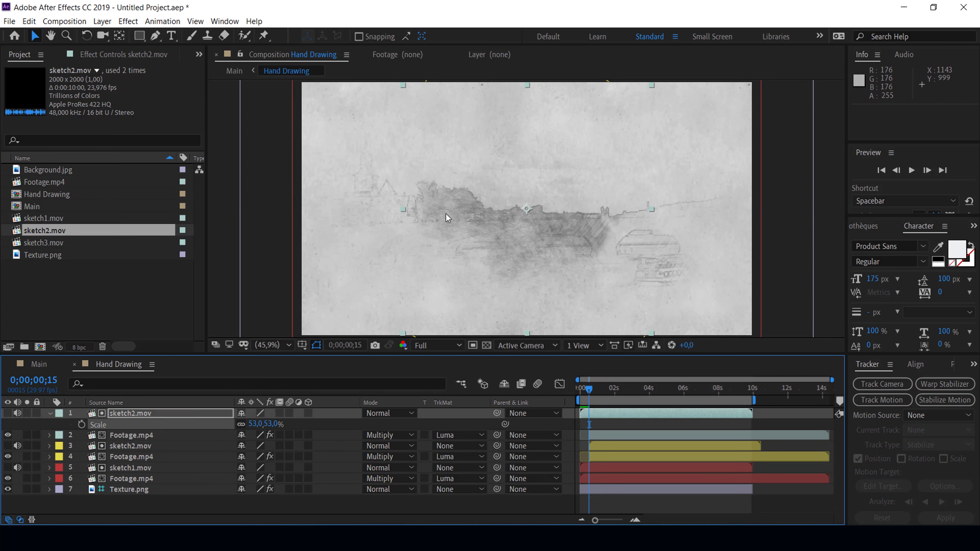
pyautogui.moveTo(505, 190); pyautogui.dragTo(505, 197)
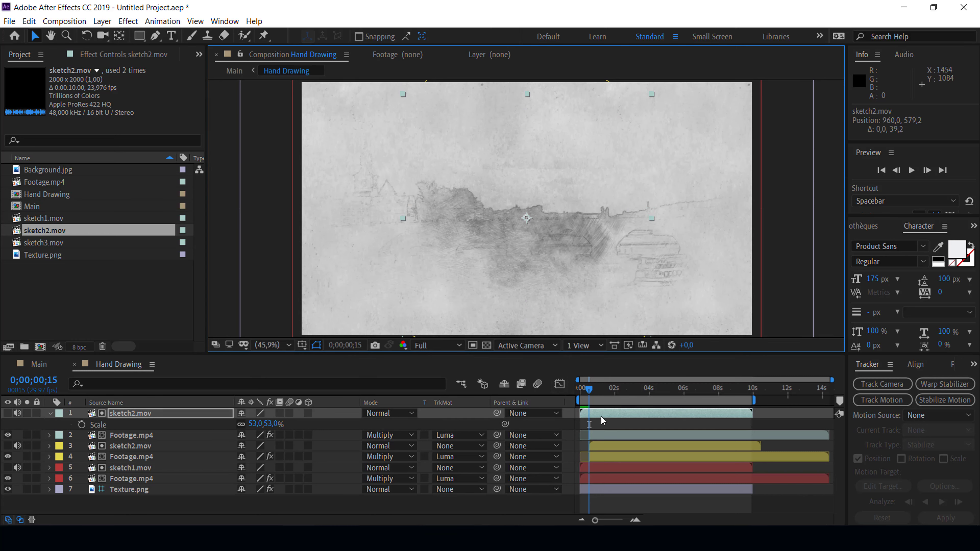
pyautogui.moveTo(602, 414)
pyautogui.mouseDown()
pyautogui.moveTo(634, 414)
pyautogui.moveTo(634, 433)
pyautogui.mouseUp()
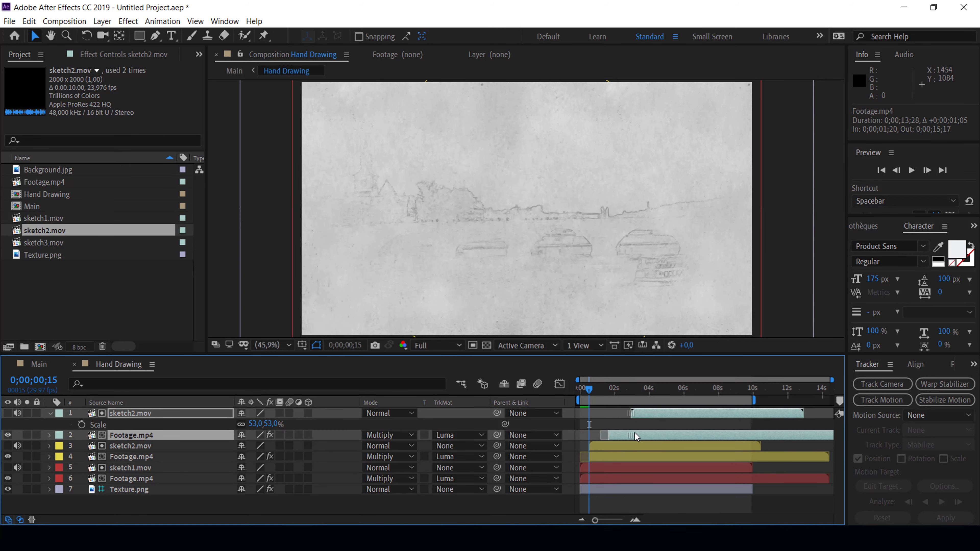
# - Adjust sketch2.mov's timing, show layer names, and collapse its Scale property
pyautogui.keyDown('ctrl'); pyautogui.click(127, 413); pyautogui.keyUp('ctrl')
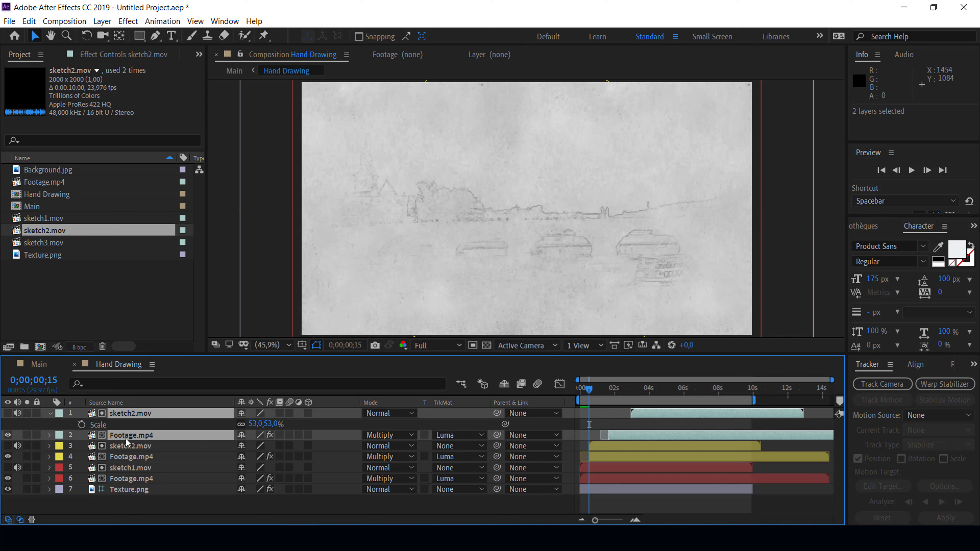
pyautogui.moveTo(680, 411); pyautogui.dragTo(654, 412)
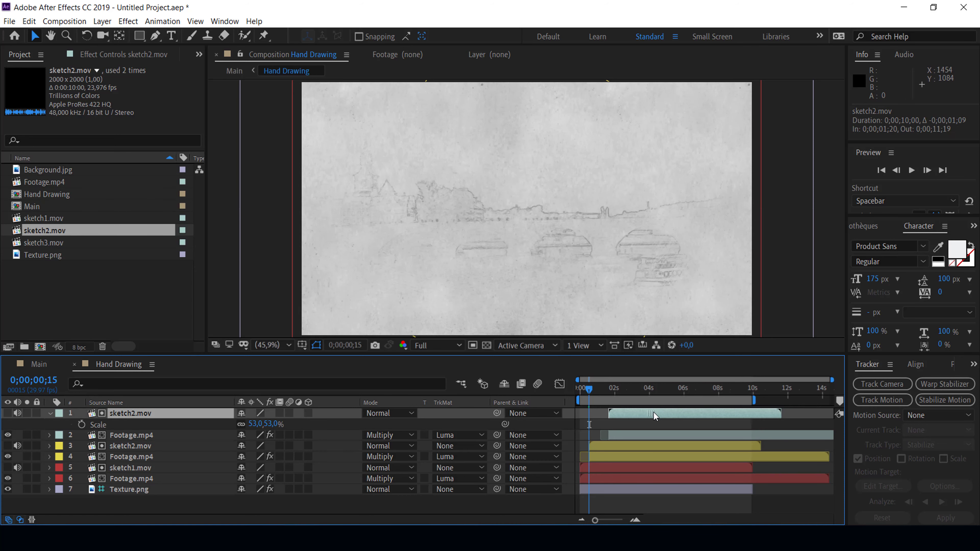
pyautogui.click(111, 435)
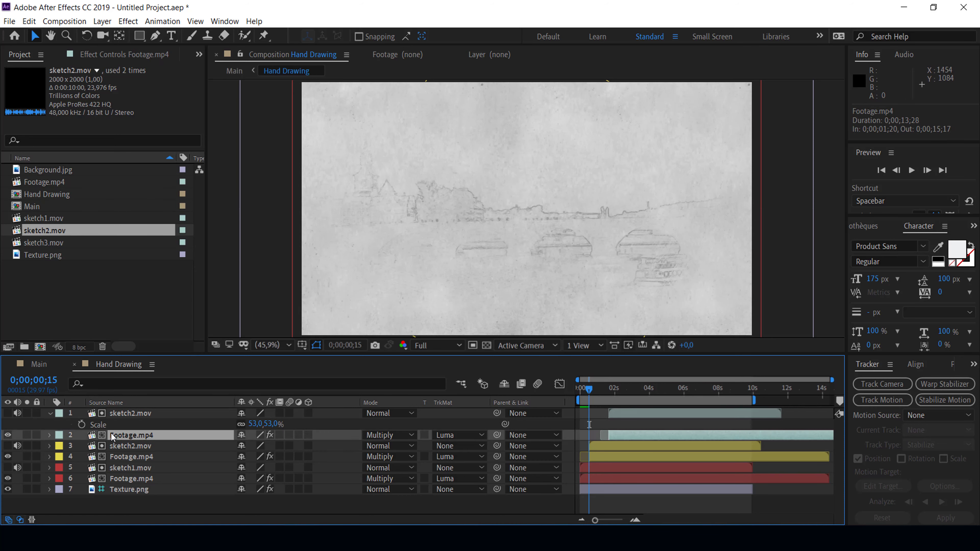
pyautogui.click(120, 404)
pyautogui.moveTo(628, 413); pyautogui.dragTo(630, 436)
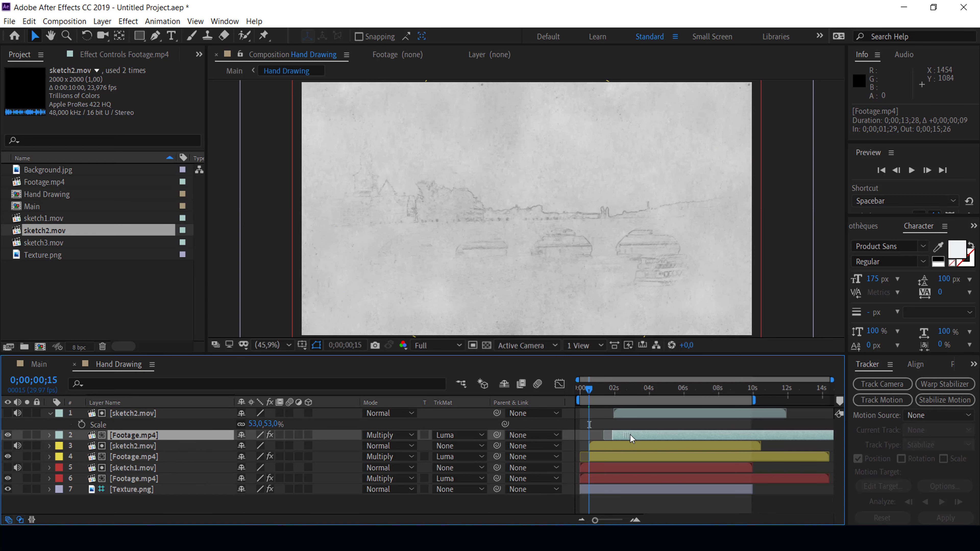
pyautogui.click(51, 413)
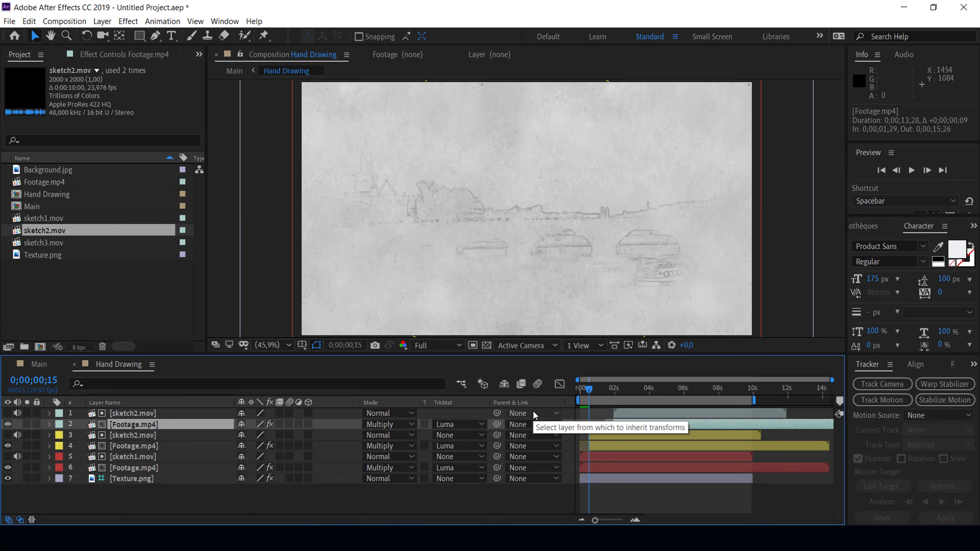
# - Preview the sketch reveal, then move sketch2.mov and its footage to start at 0;00;01;12
pyautogui.press('space')
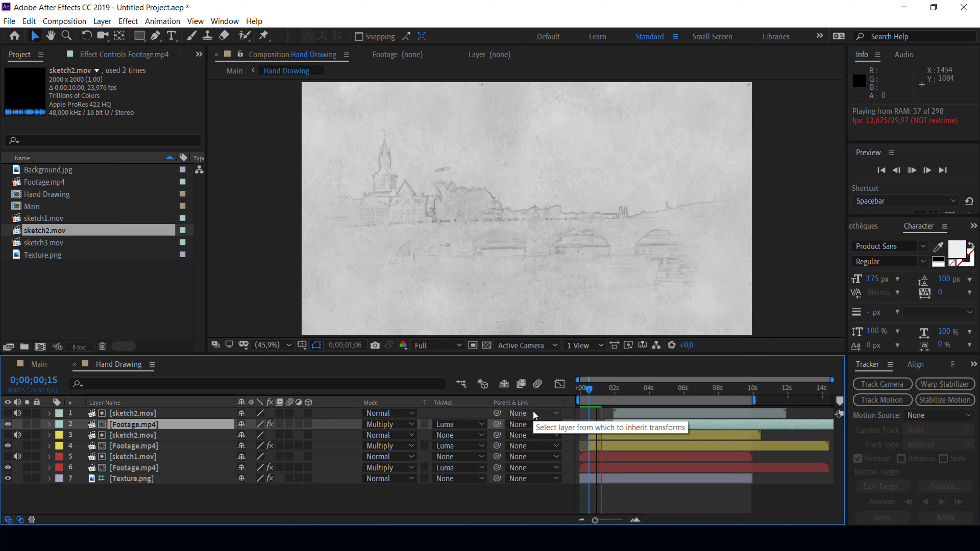
pyautogui.press('space')
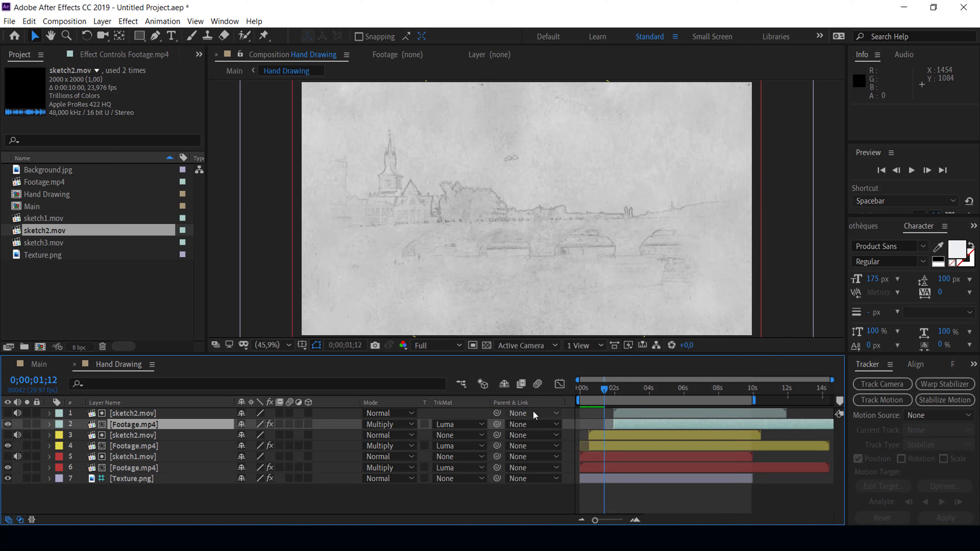
pyautogui.keyDown('ctrl'); pyautogui.click(125, 413); pyautogui.keyUp('ctrl')
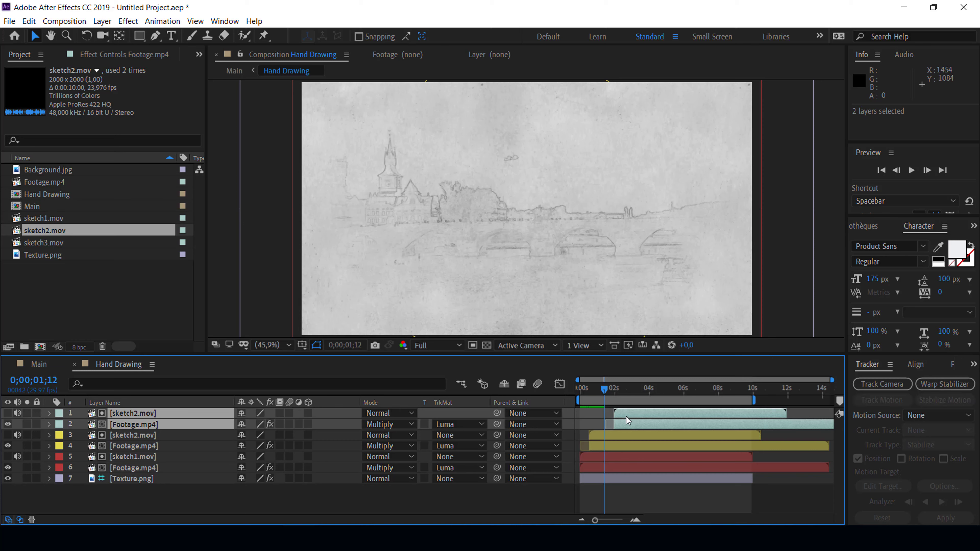
pyautogui.moveTo(626, 417); pyautogui.dragTo(619, 416)
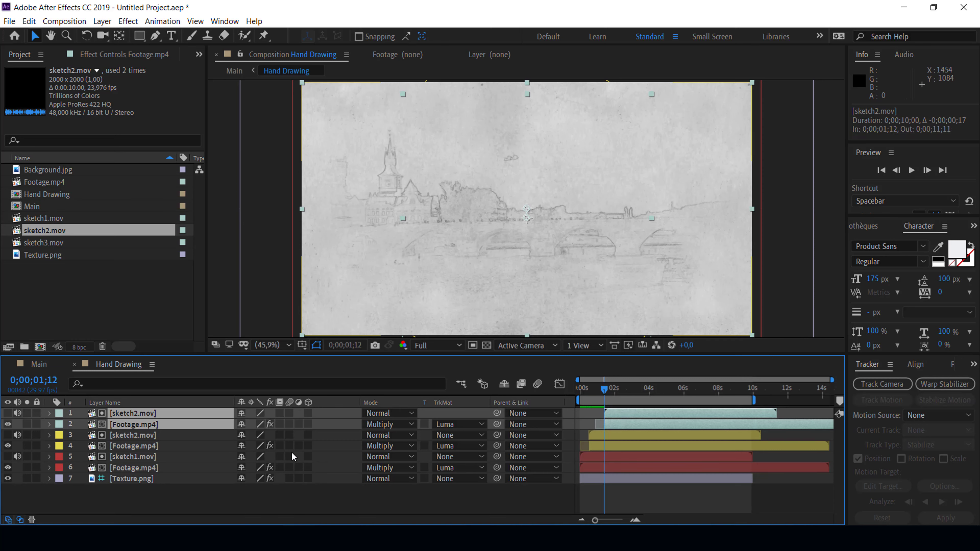
pyautogui.click(181, 498)
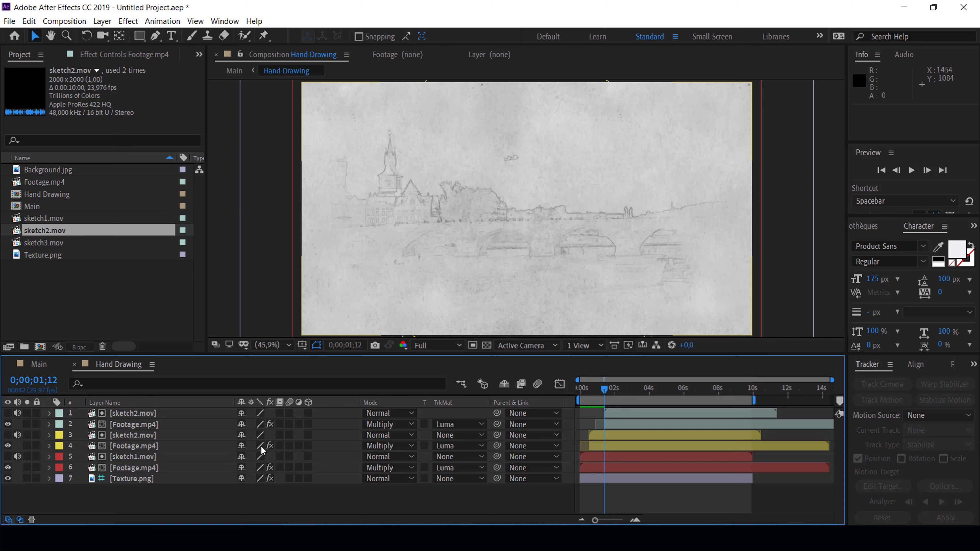
pyautogui.click(131, 425)
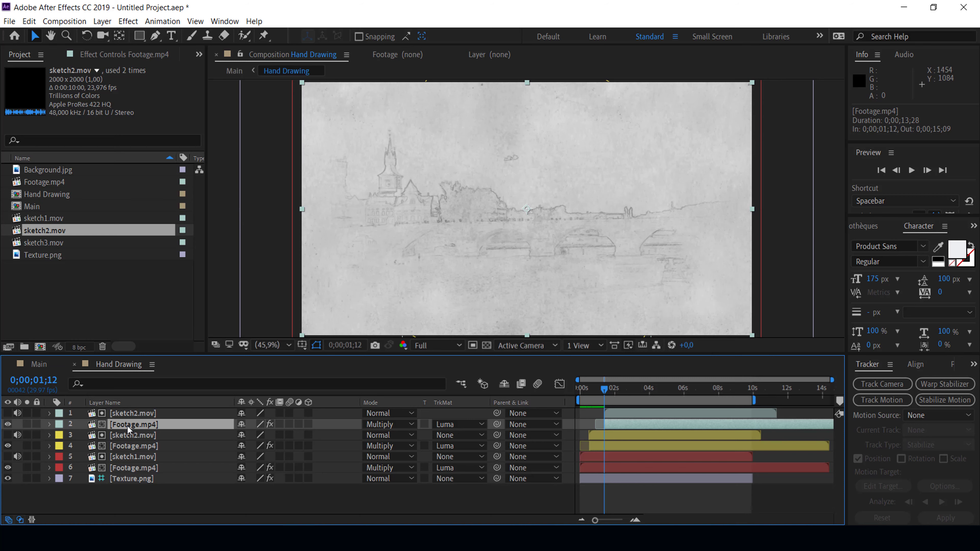
# - Duplicate Footage.mp4 to the top of the stack and reposition its start
pyautogui.hotkey('ctrl', 'd')
pyautogui.hotkey('ctrl', 'shift', ']')
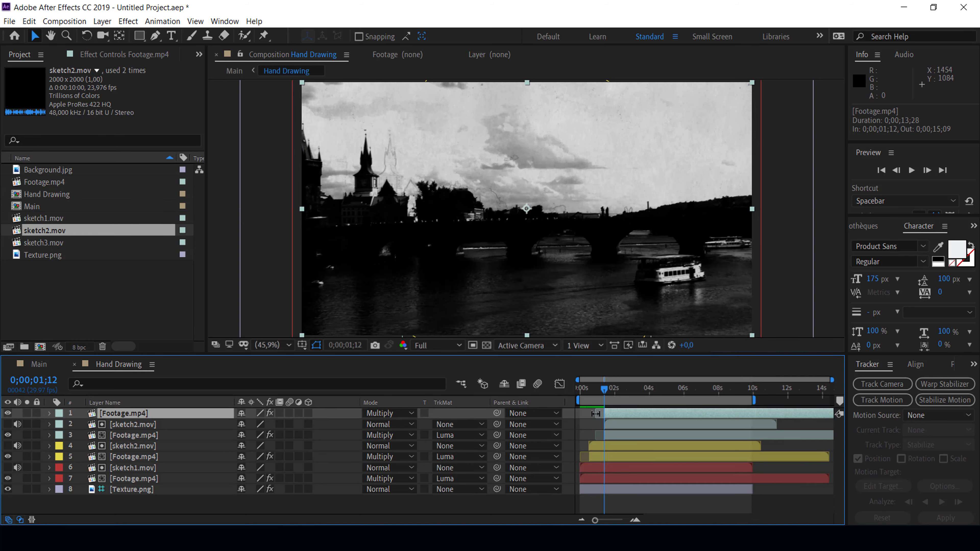
pyautogui.moveTo(604, 416); pyautogui.dragTo(596, 414)
pyautogui.moveTo(638, 416)
pyautogui.mouseDown()
pyautogui.moveTo(622, 415)
pyautogui.moveTo(623, 392)
pyautogui.moveTo(621, 413)
pyautogui.mouseUp()
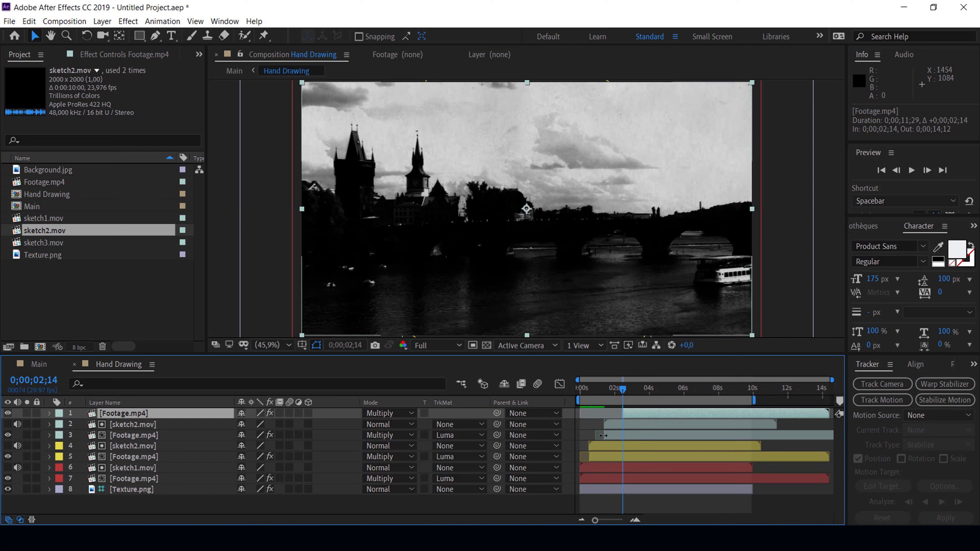
# - Trim layer 3 Footage.mp4 to begin at 0;00;01;12
pyautogui.click(613, 437)
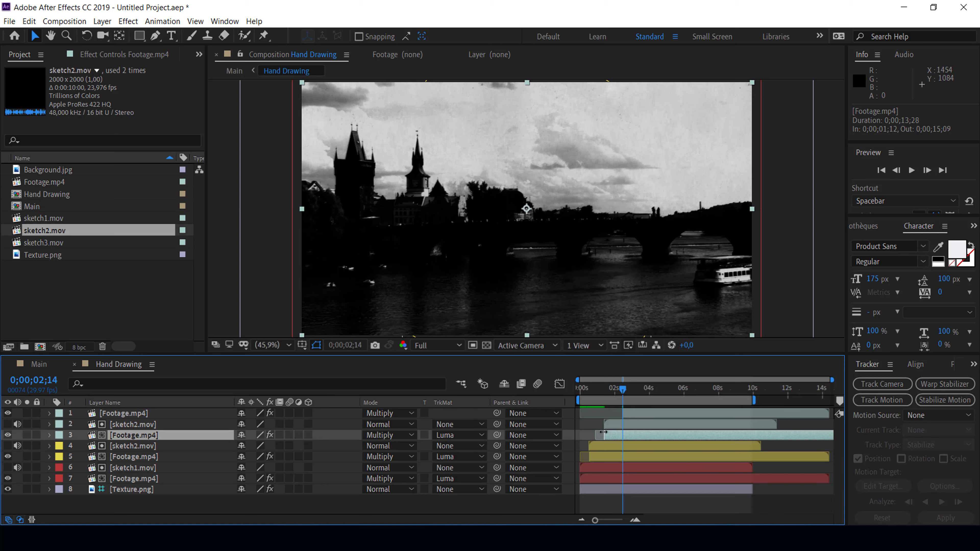
pyautogui.moveTo(604, 432); pyautogui.dragTo(588, 436)
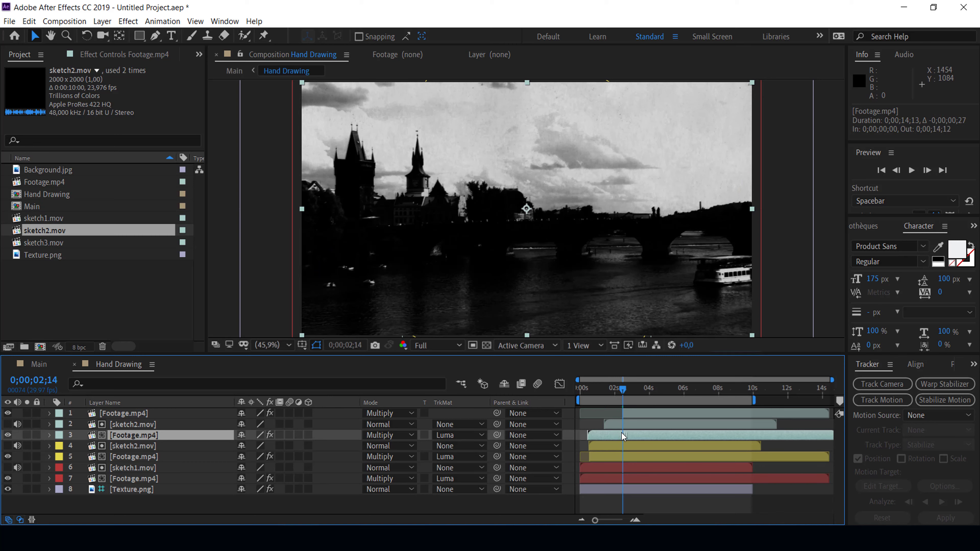
pyautogui.moveTo(624, 394); pyautogui.dragTo(604, 396)
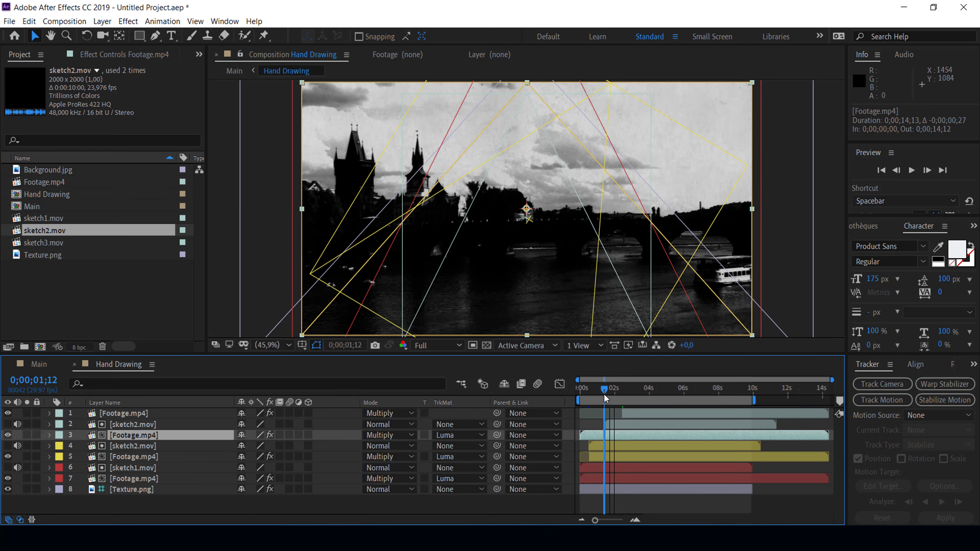
pyautogui.moveTo(581, 435); pyautogui.dragTo(602, 433)
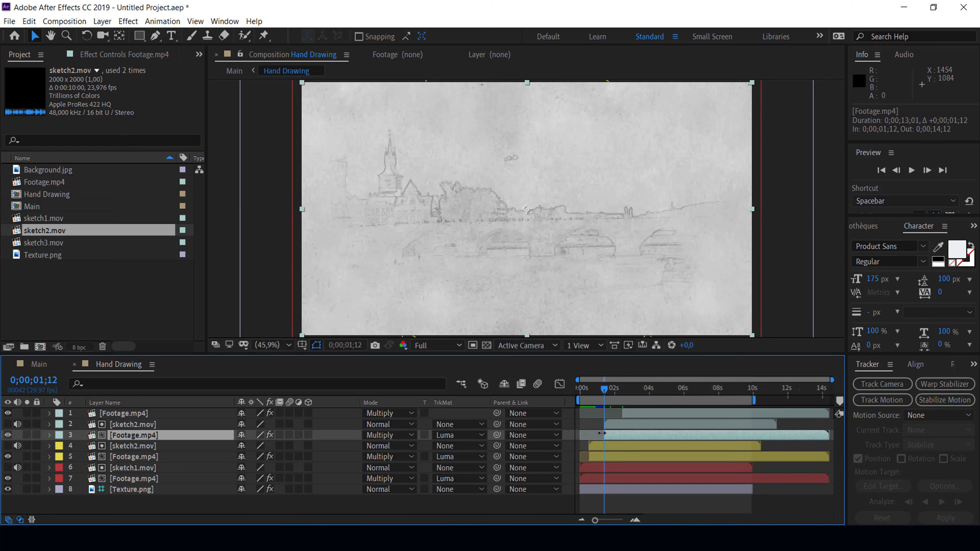
# - Give the top Footage.mp4 layer a pink label, then select the second sketch2.mov layer
pyautogui.click(129, 415)
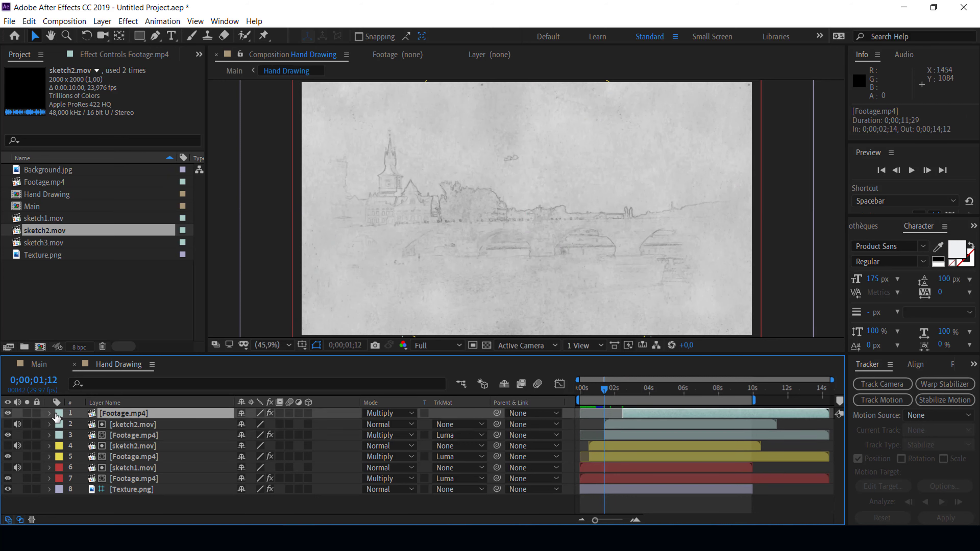
pyautogui.click(57, 415)
pyautogui.click(80, 266)
pyautogui.click(145, 447)
pyautogui.click(138, 424)
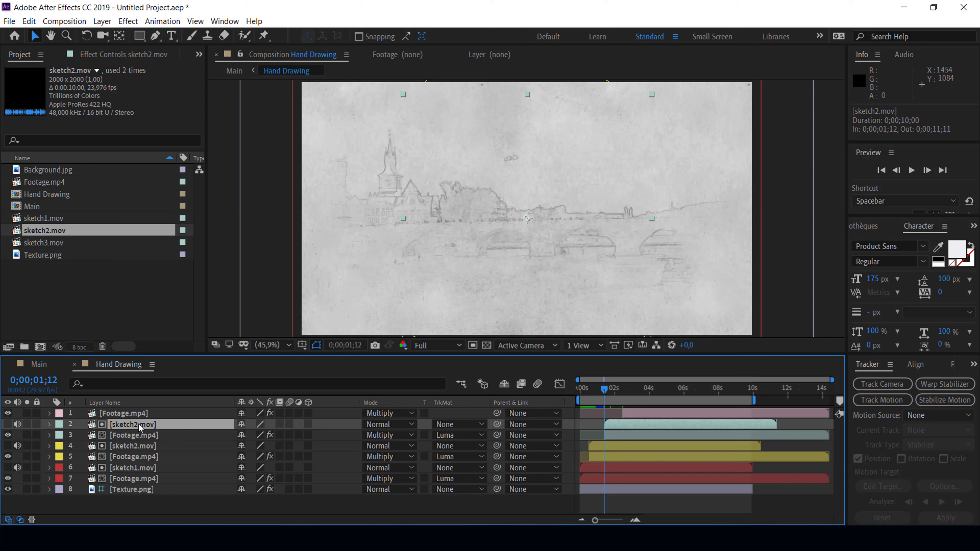
# - Add sketch1.mov as the new top layer and shift it to start at 2;14
pyautogui.click(127, 415)
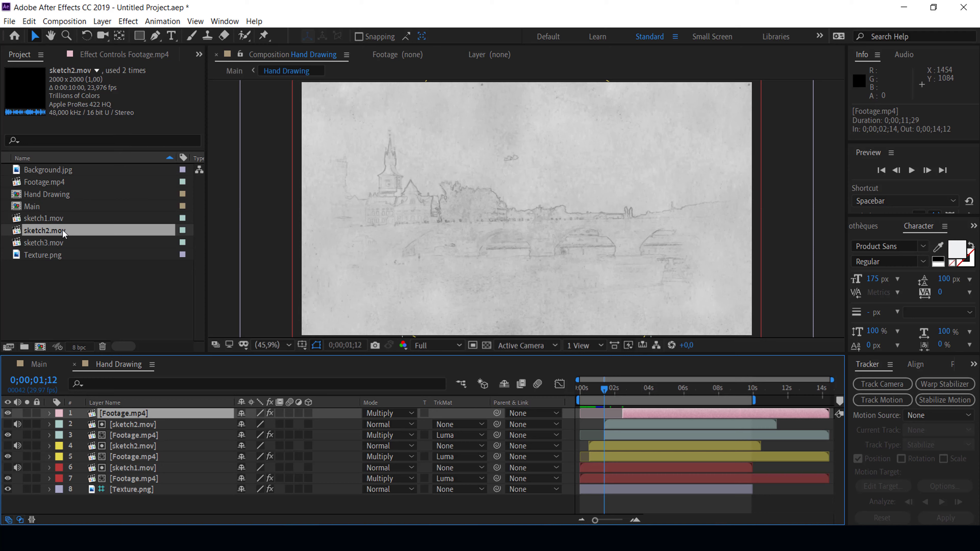
pyautogui.moveTo(49, 220); pyautogui.dragTo(116, 409)
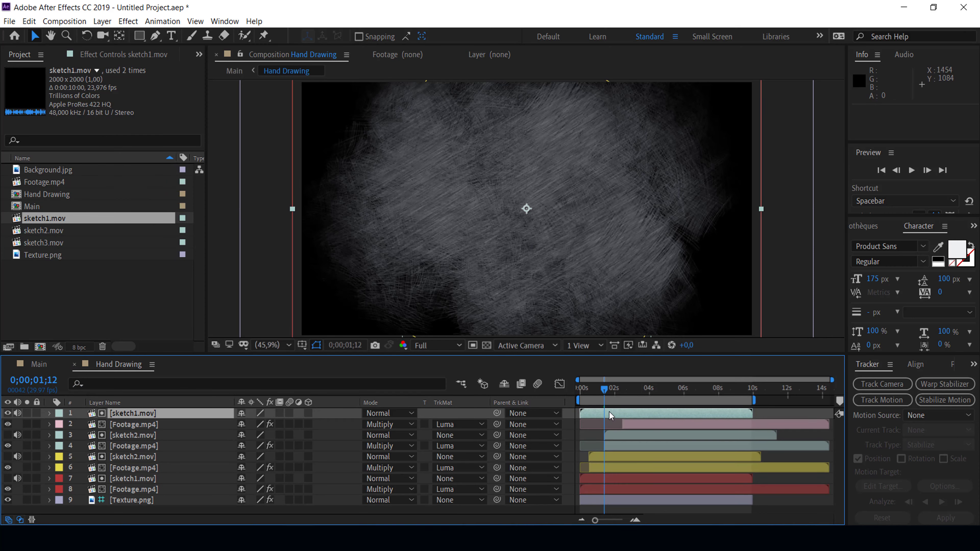
pyautogui.moveTo(610, 412); pyautogui.dragTo(654, 410)
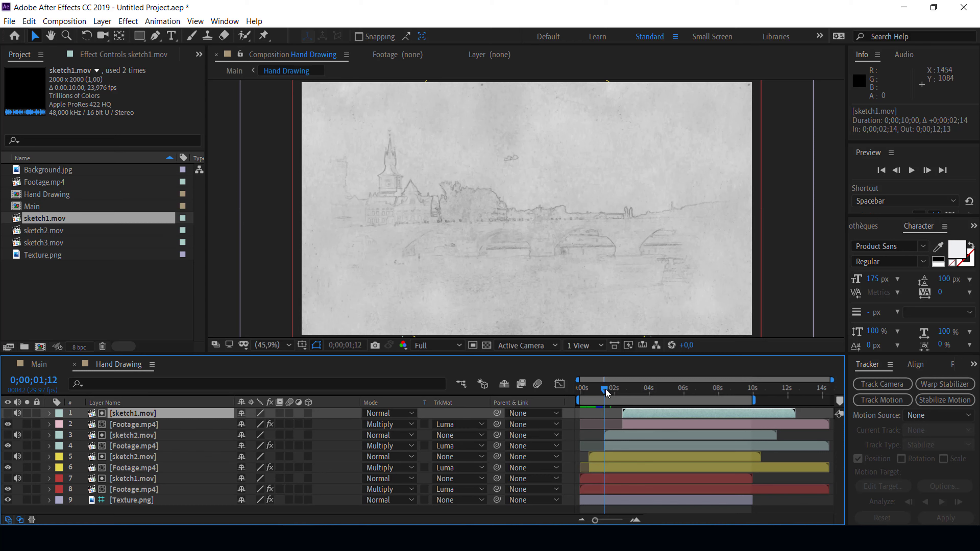
# - Preview the composition from 3;17
pyautogui.moveTo(605, 389); pyautogui.dragTo(643, 391)
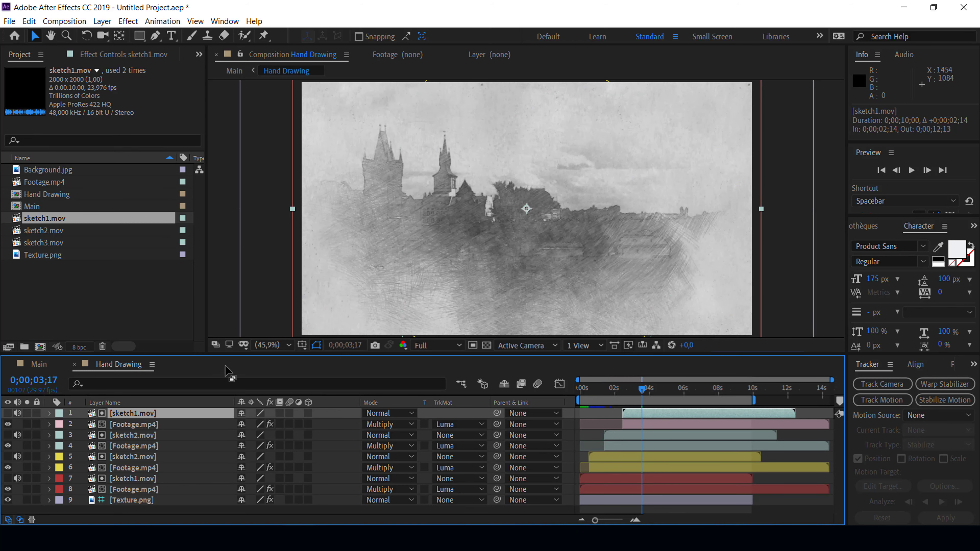
pyautogui.press('space')
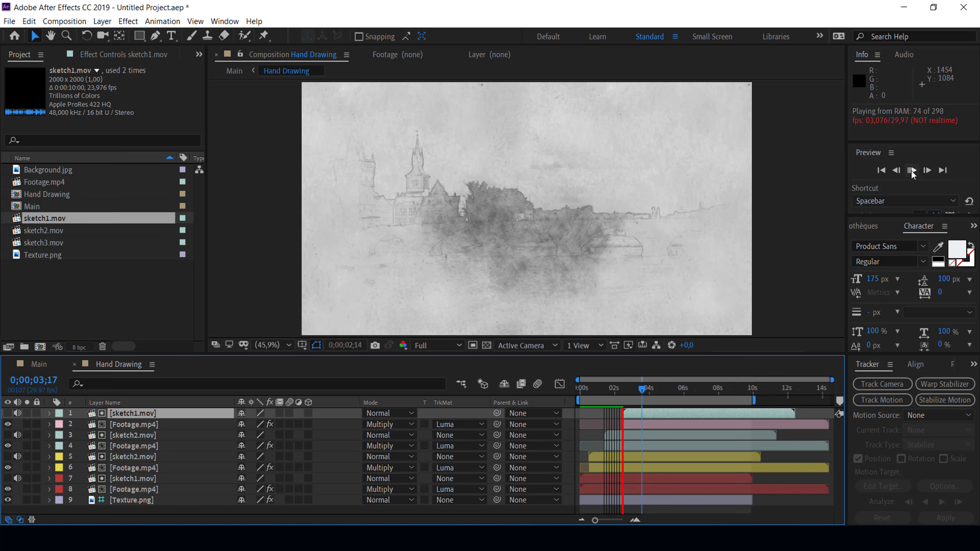
pyautogui.click(912, 171)
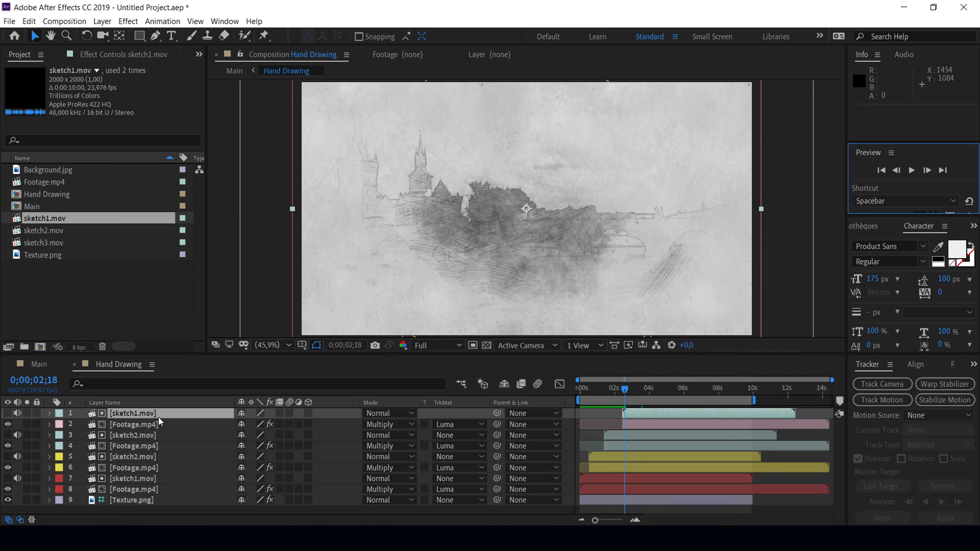
# - Scale sketch1.mov to 69%, rotate it 77°, and move it left and down
pyautogui.click(182, 413)
pyautogui.press('s')
pyautogui.moveTo(255, 424); pyautogui.dragTo(228, 421)
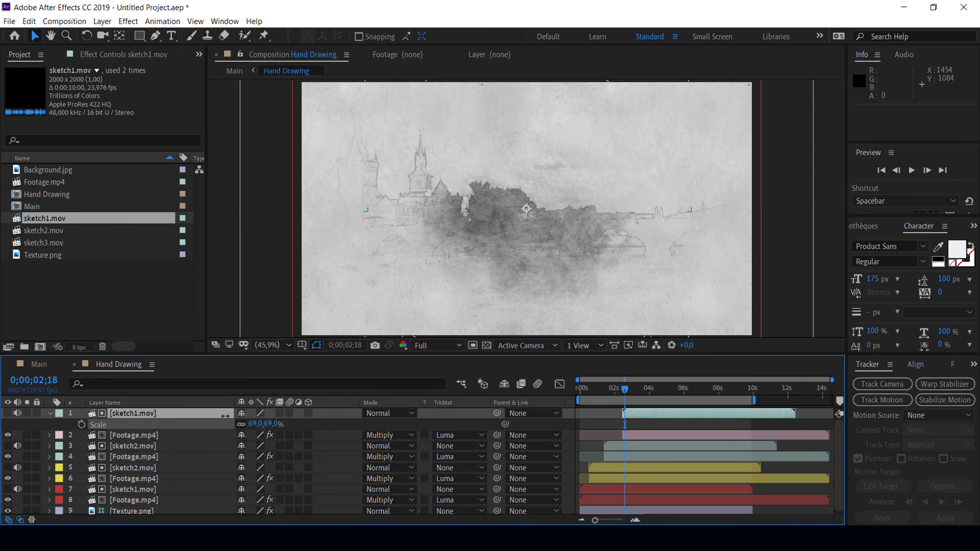
pyautogui.press('r')
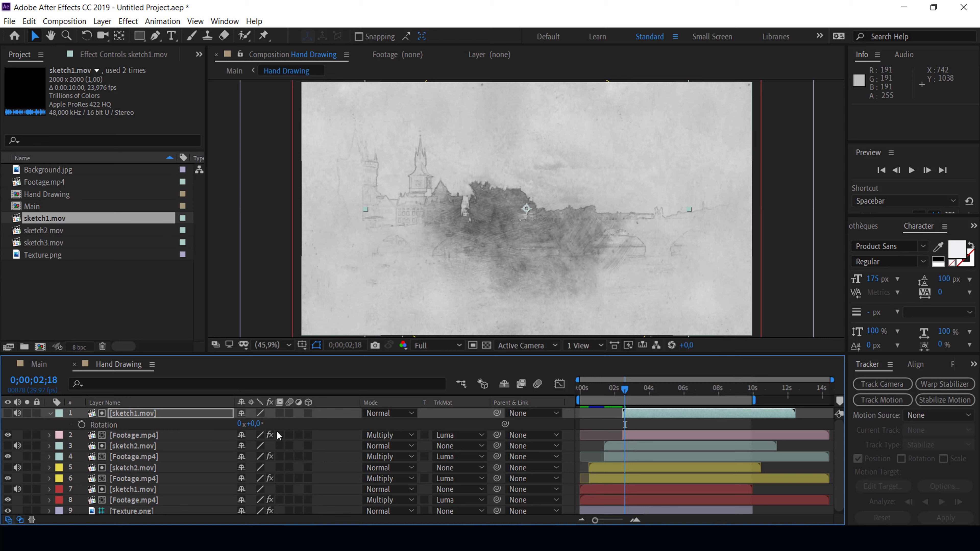
pyautogui.moveTo(249, 425); pyautogui.dragTo(298, 424)
pyautogui.moveTo(563, 218)
pyautogui.mouseDown()
pyautogui.moveTo(419, 241)
pyautogui.moveTo(435, 165)
pyautogui.moveTo(437, 238)
pyautogui.moveTo(450, 254)
pyautogui.mouseUp()
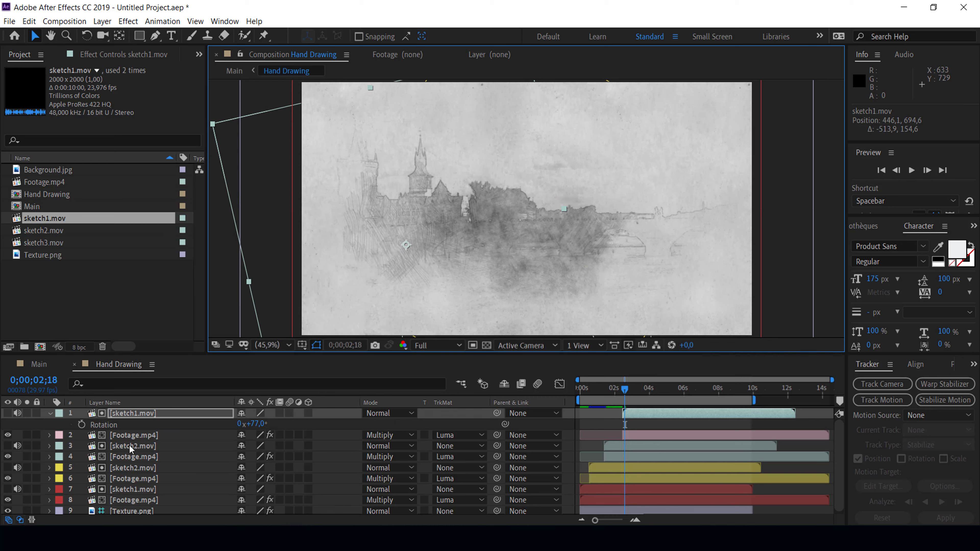
# - Label sketch1.mov pink, collapse it, and set the current time to 4;21
pyautogui.click(60, 413)
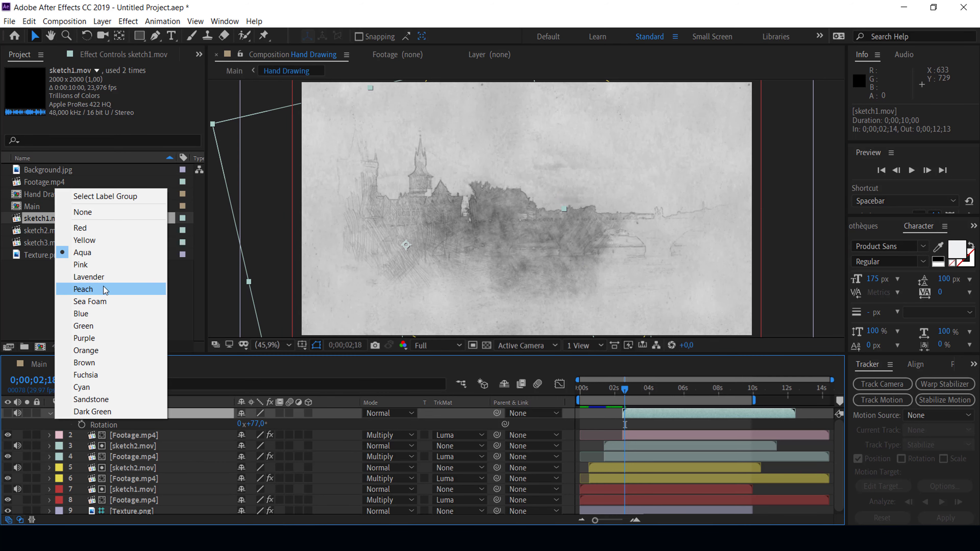
pyautogui.click(99, 265)
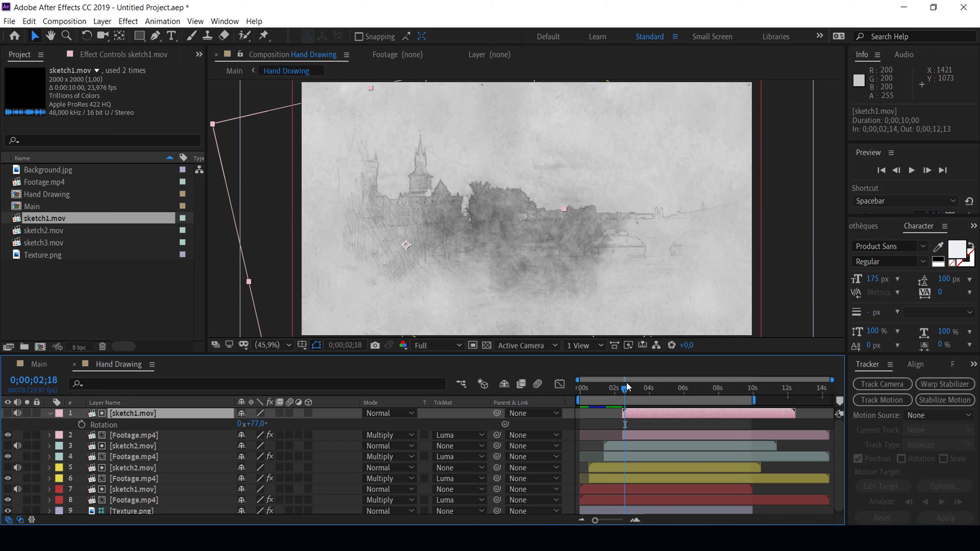
pyautogui.click(50, 414)
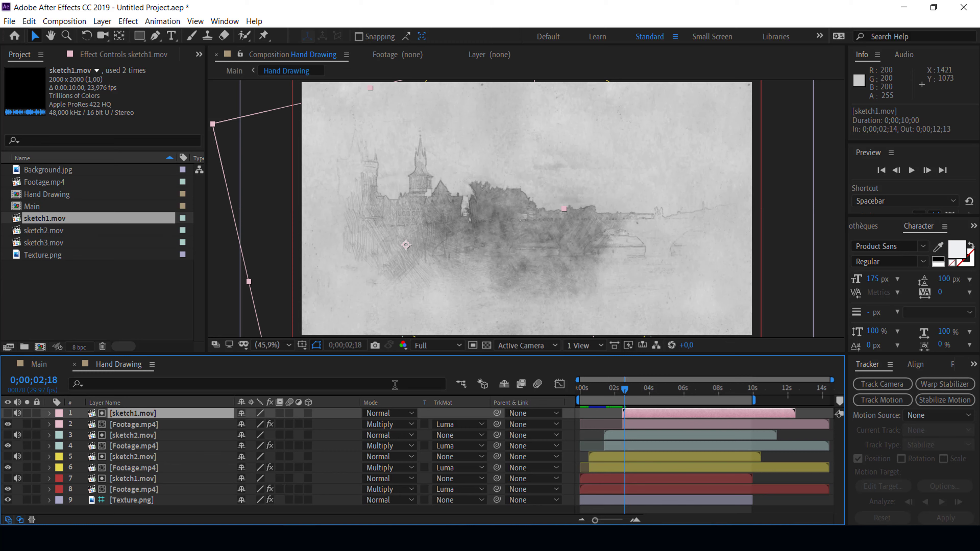
pyautogui.moveTo(622, 391); pyautogui.dragTo(648, 392)
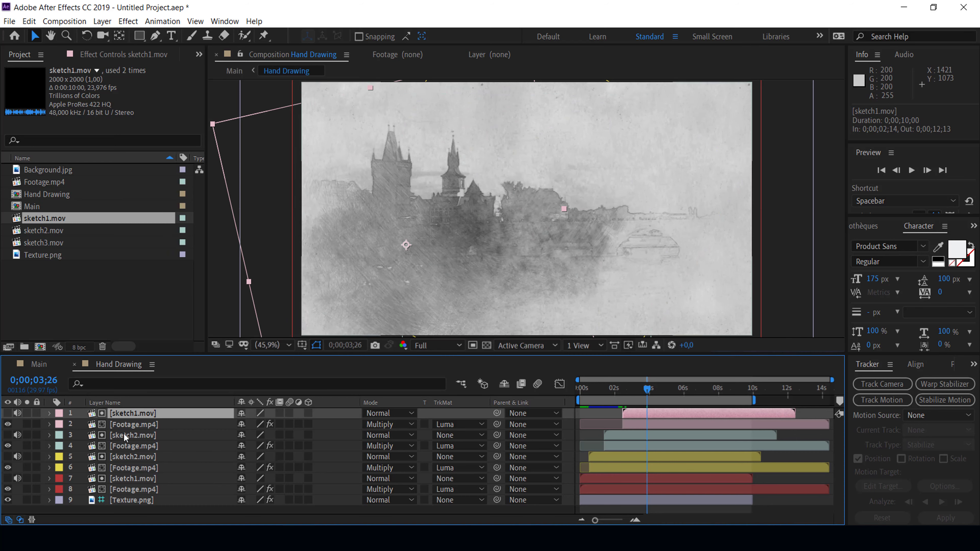
pyautogui.moveTo(647, 391); pyautogui.dragTo(659, 390)
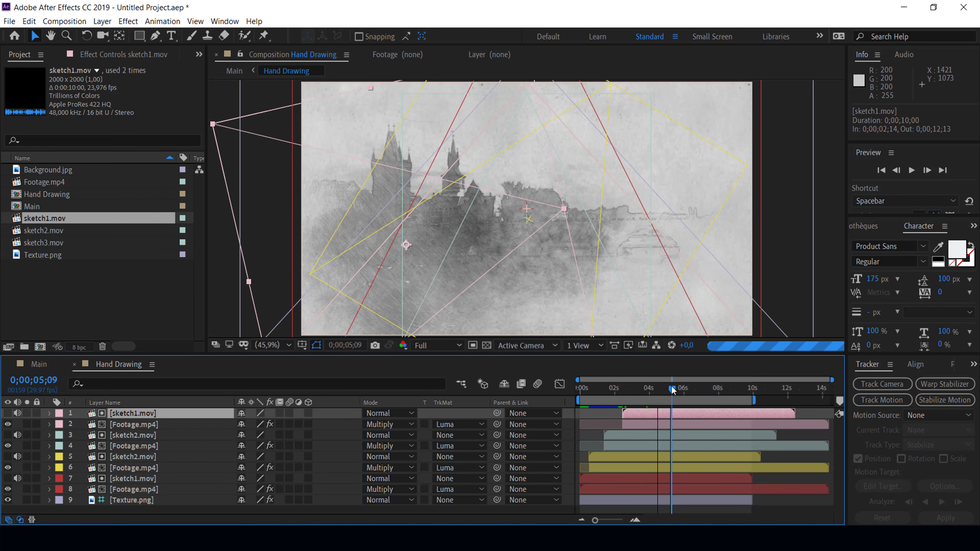
pyautogui.click(661, 388)
pyautogui.moveTo(661, 387); pyautogui.dragTo(661, 387)
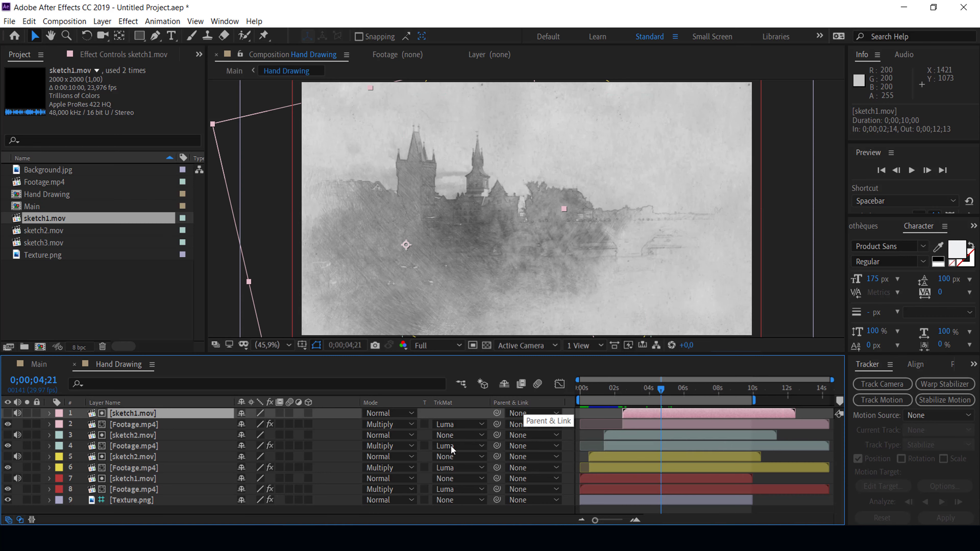
# - Duplicate the Footage.mp4 beneath sketch1.mov and trim the copy to start at 4;21
pyautogui.click(140, 426)
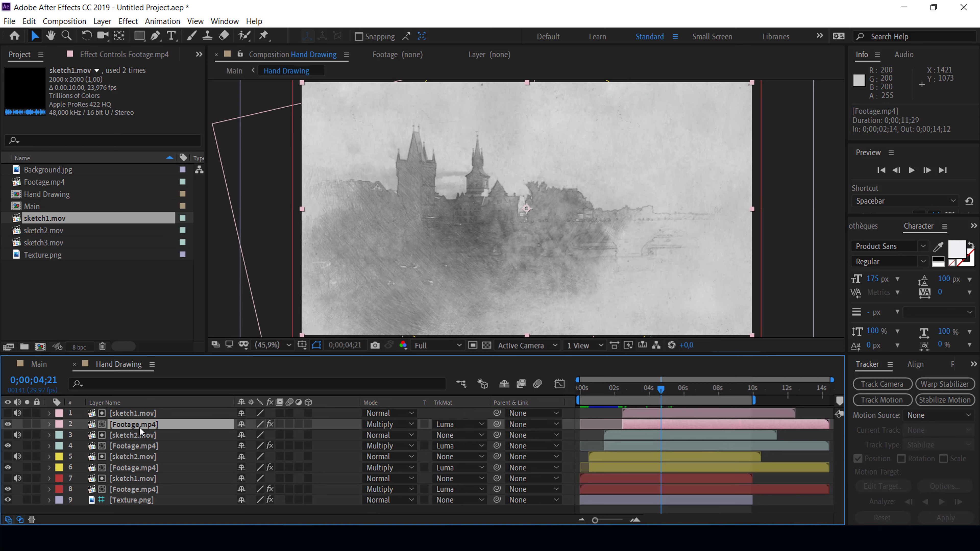
pyautogui.hotkey('ctrl', 'd')
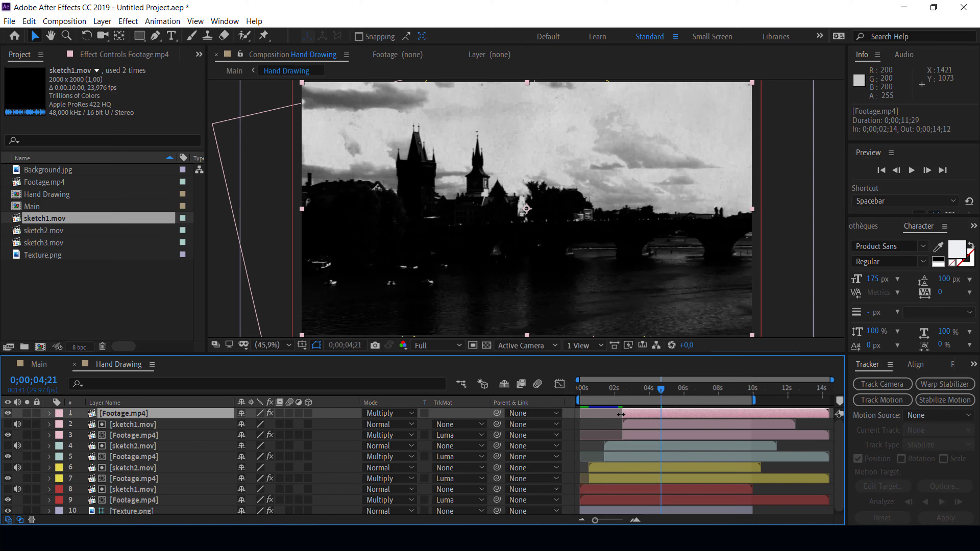
pyautogui.moveTo(617, 414); pyautogui.dragTo(576, 412)
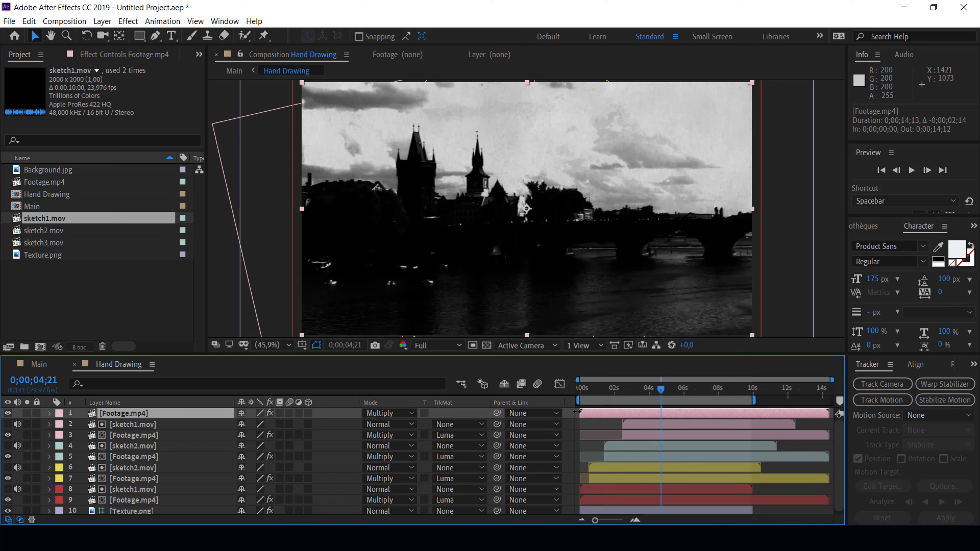
pyautogui.moveTo(579, 413); pyautogui.dragTo(656, 414)
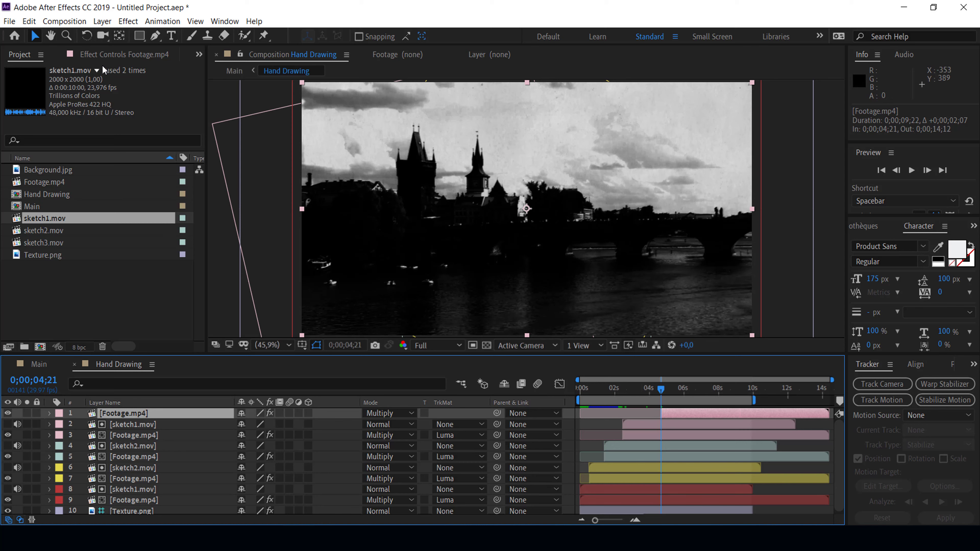
# - Delete the Tint and Levels effects from the top Footage.mp4 layer to restore its colour
pyautogui.click(97, 58)
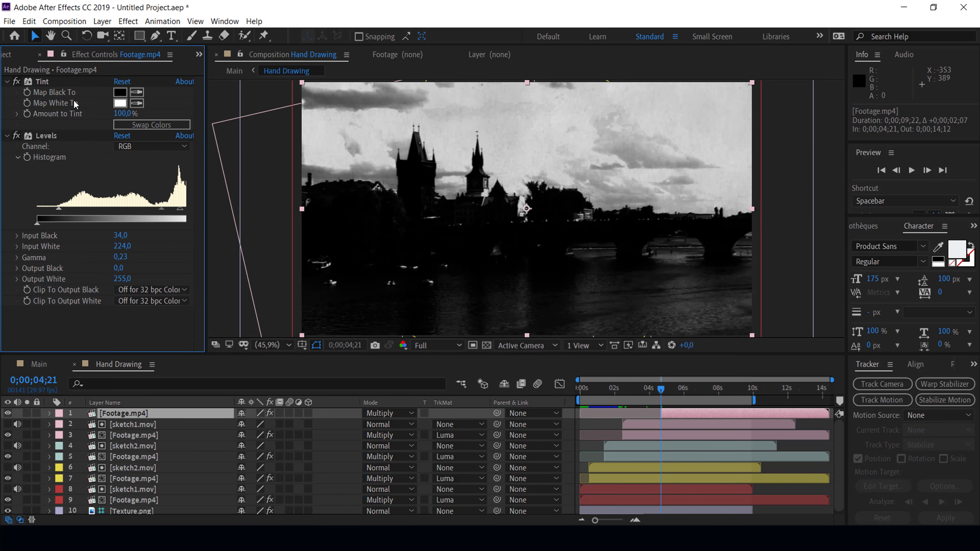
pyautogui.click(16, 81)
pyautogui.click(7, 81)
pyautogui.click(35, 84)
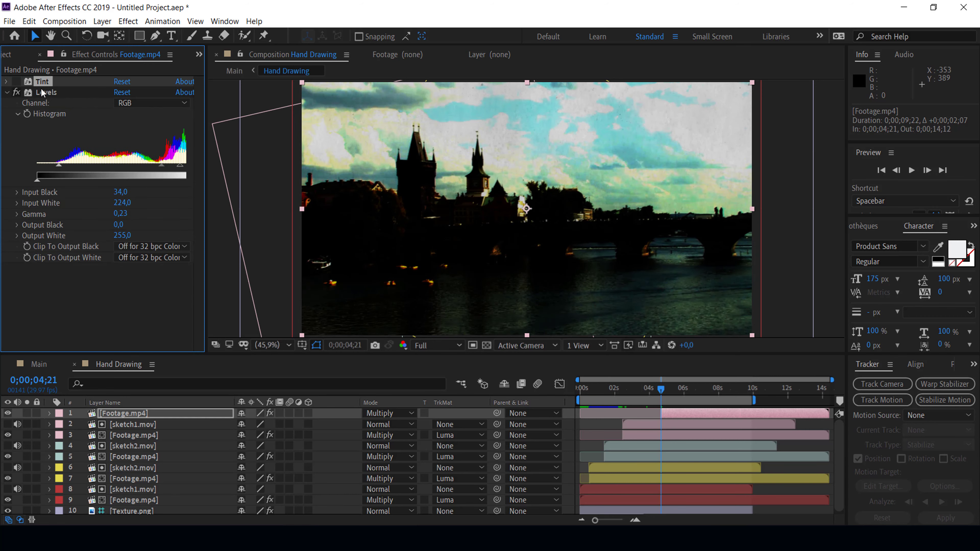
pyautogui.keyDown('ctrl'); pyautogui.click(55, 92); pyautogui.keyUp('ctrl')
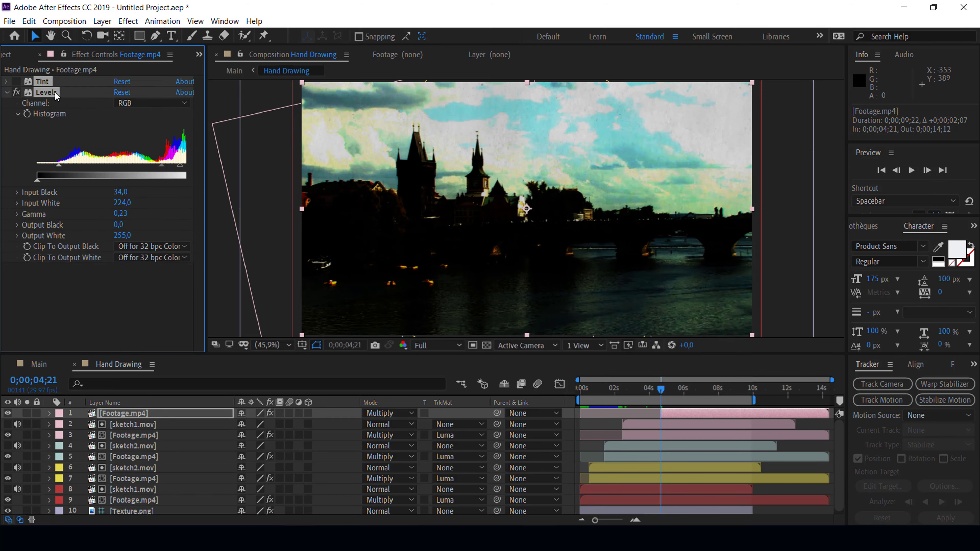
pyautogui.press('Delete')
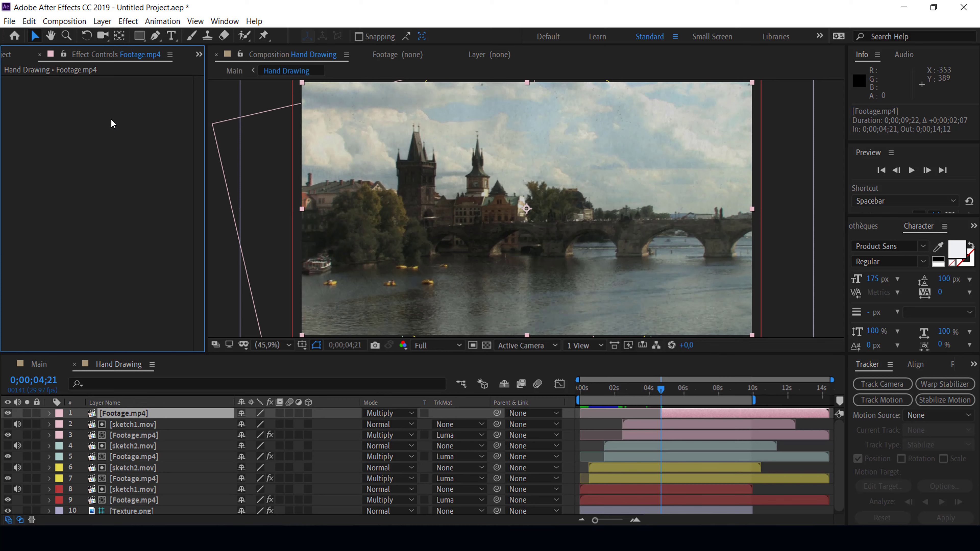
# - Set the top Footage.mp4 layer's blending mode to Normal and bring up the Project panel
pyautogui.rightClick(141, 413)
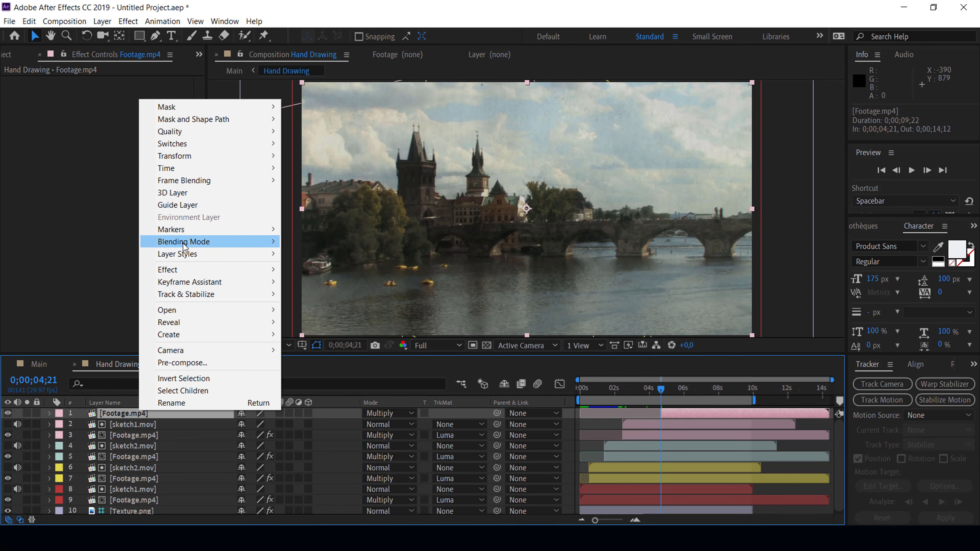
pyautogui.moveTo(185, 247)
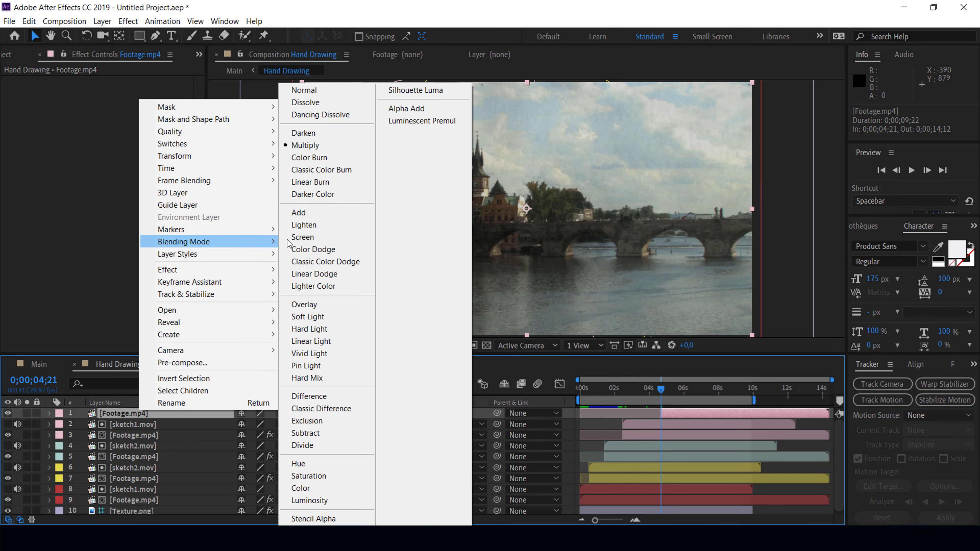
pyautogui.click(304, 91)
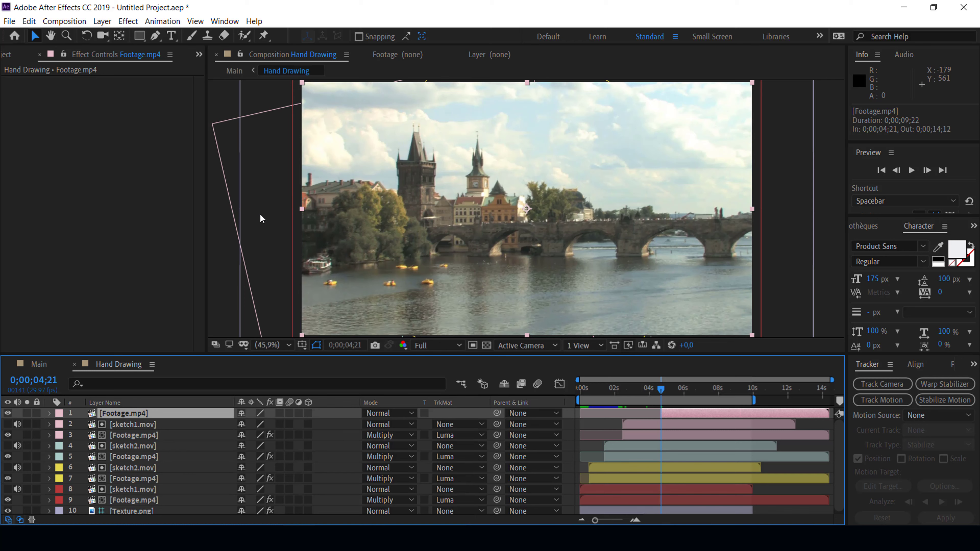
pyautogui.click(7, 56)
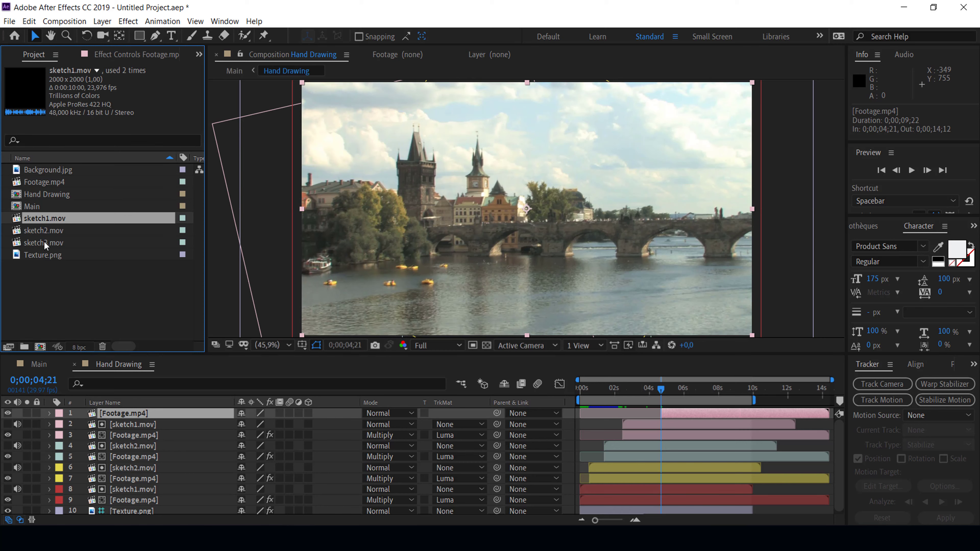
# - Add sketch3.mov as the top layer, starting at 0;00;04;21
pyautogui.moveTo(44, 241); pyautogui.dragTo(108, 410)
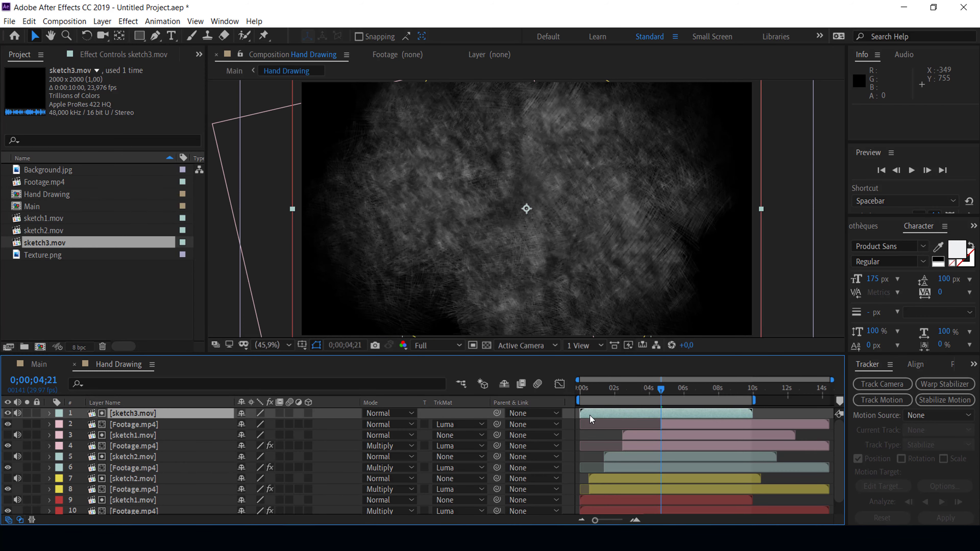
pyautogui.moveTo(590, 415); pyautogui.dragTo(663, 413)
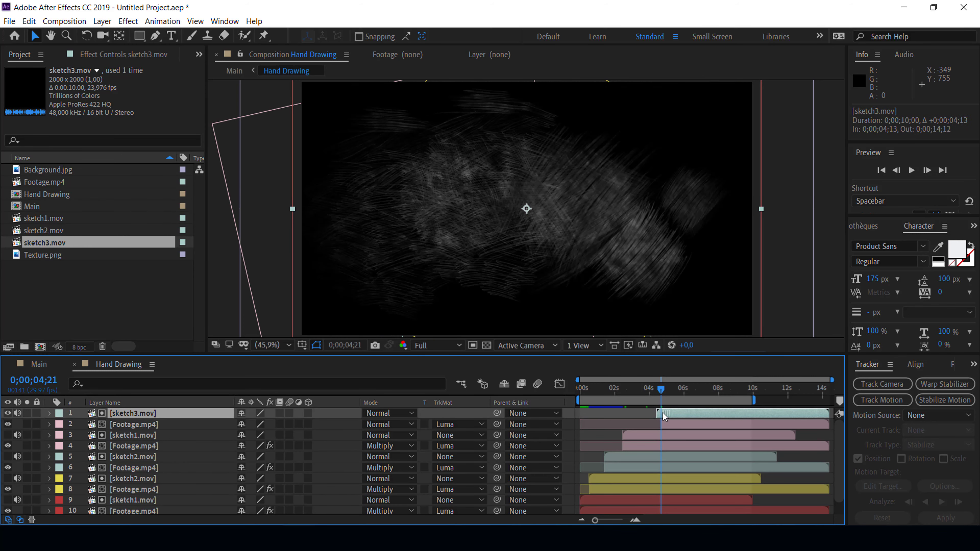
pyautogui.moveTo(673, 414); pyautogui.dragTo(682, 414)
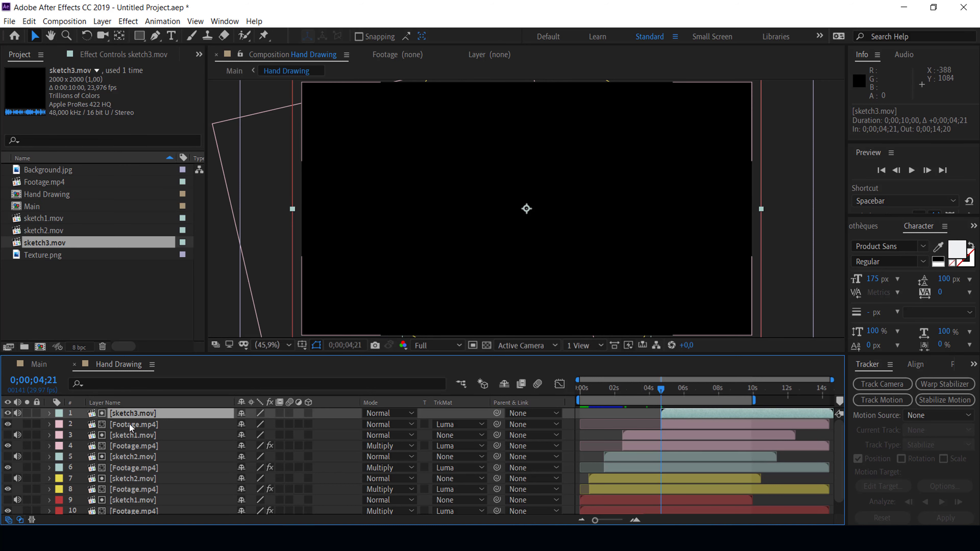
# - Give sketch3.mov and the Footage layer Sea Foam labels and hide both layers
pyautogui.keyDown('ctrl'); pyautogui.click(129, 423); pyautogui.keyUp('ctrl')
pyautogui.click(59, 424)
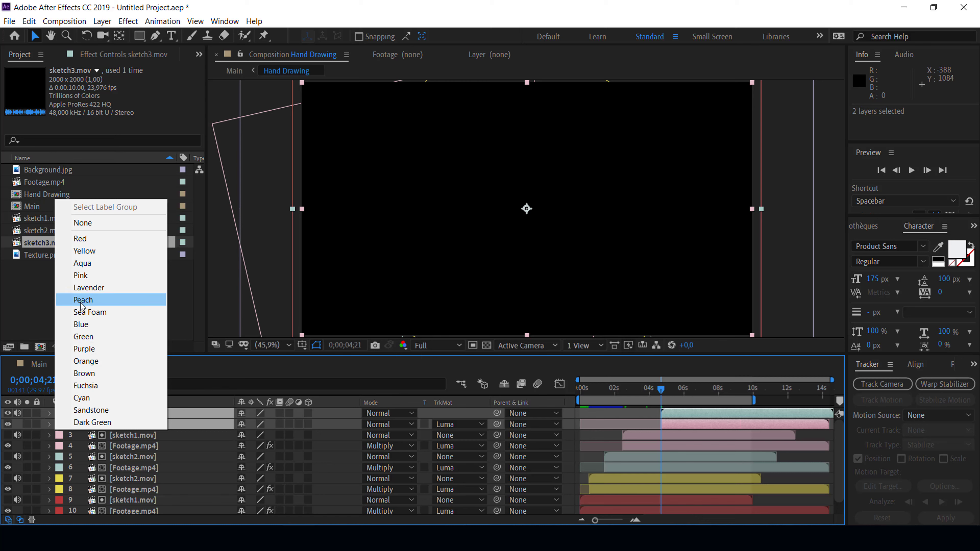
pyautogui.click(86, 312)
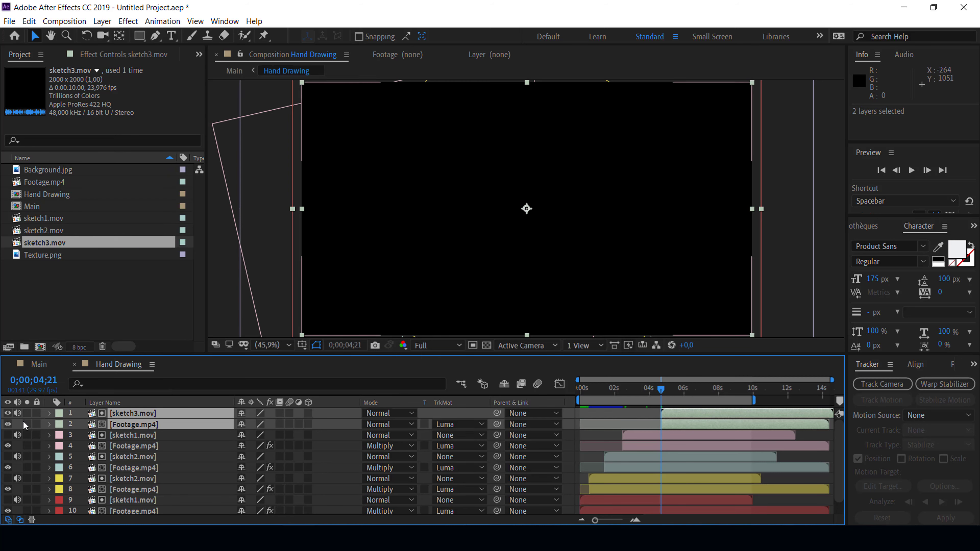
pyautogui.moveTo(7, 413); pyautogui.dragTo(8, 424)
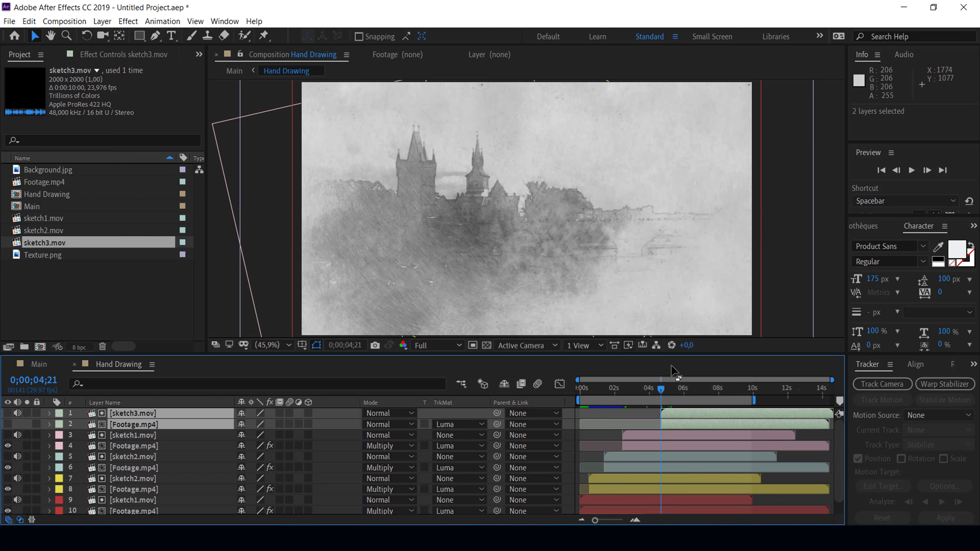
# - Scale sketch3.mov down to 81% at about 0;00;06;16
pyautogui.click(131, 413)
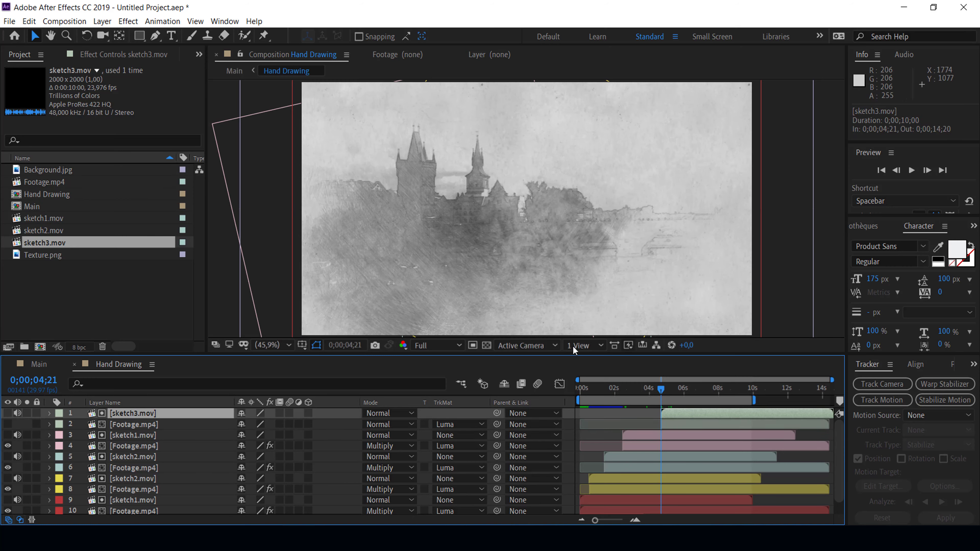
pyautogui.moveTo(661, 389); pyautogui.dragTo(694, 391)
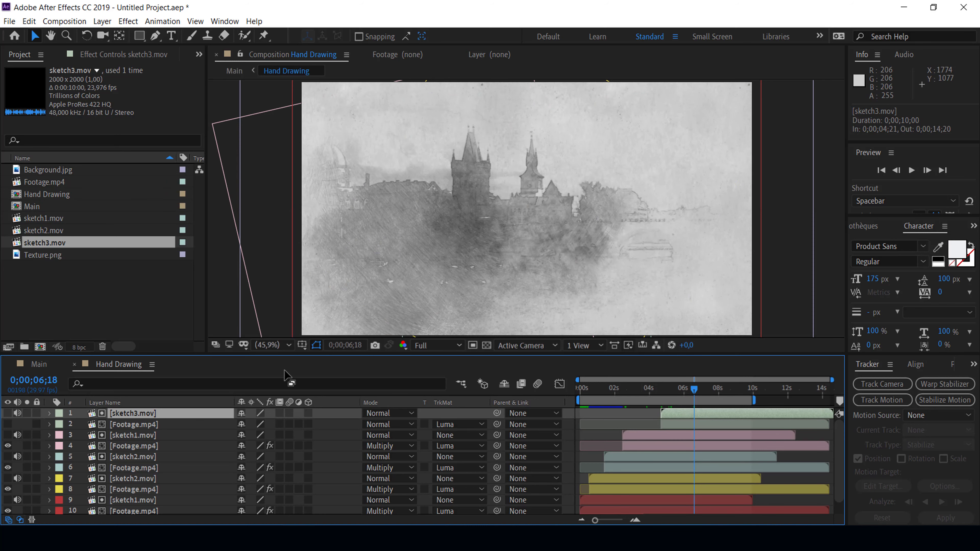
pyautogui.press('s')
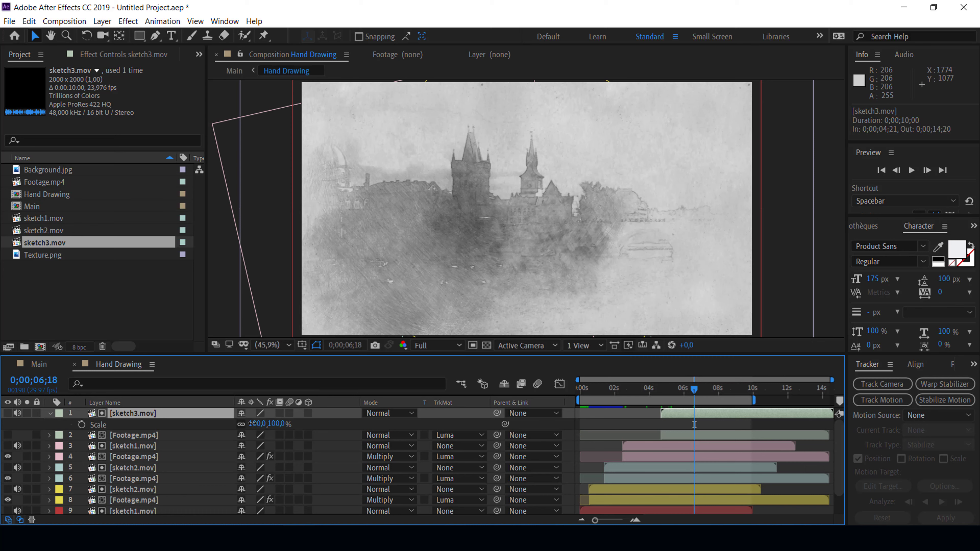
pyautogui.moveTo(259, 425); pyautogui.dragTo(118, 436)
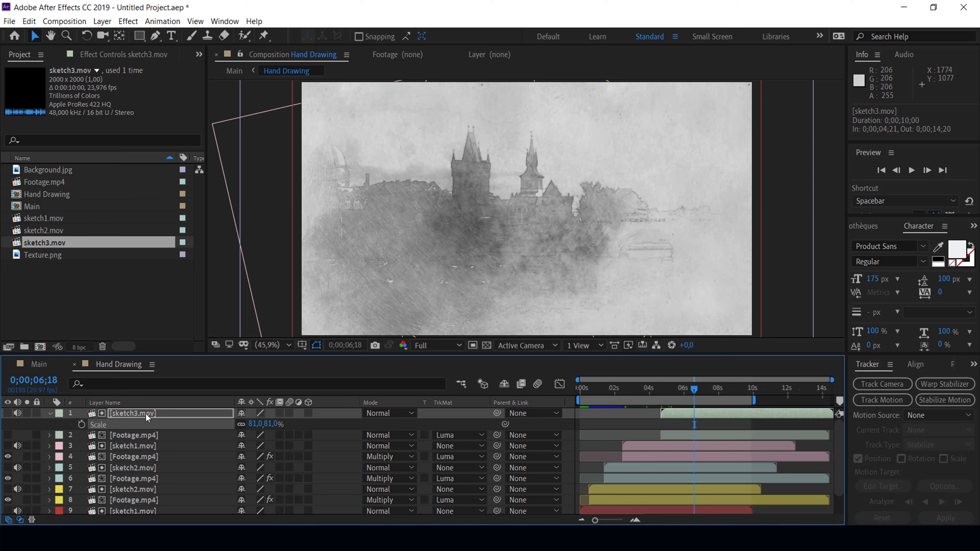
# - Make the colour Footage.mp4 layer visible again and zoom the viewer out to 25%
pyautogui.click(8, 435)
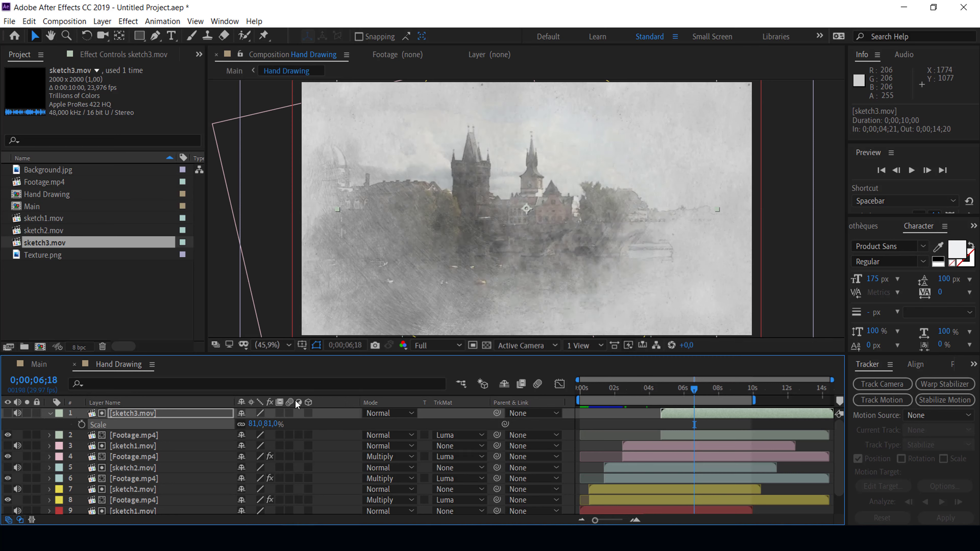
pyautogui.click(140, 414)
pyautogui.press('space')
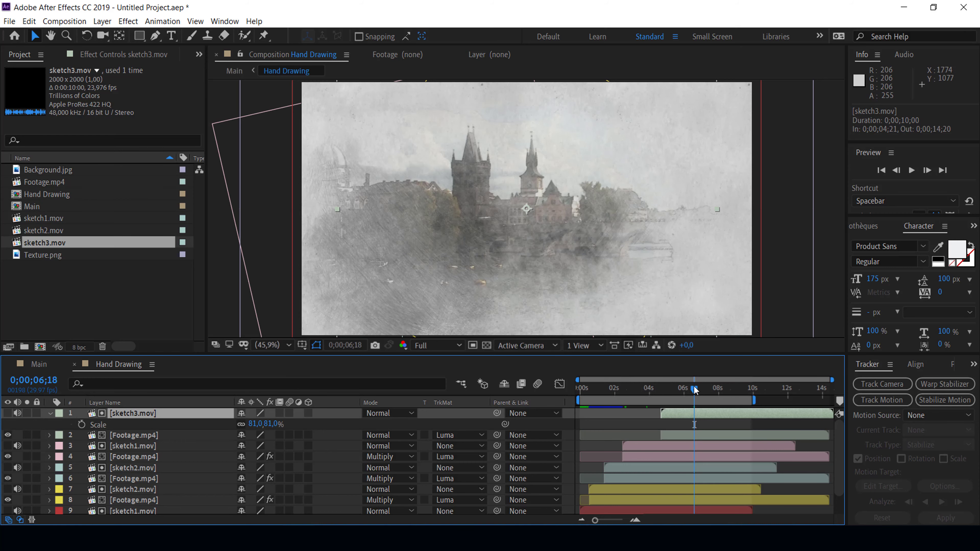
pyautogui.press(',')
pyautogui.press(',')
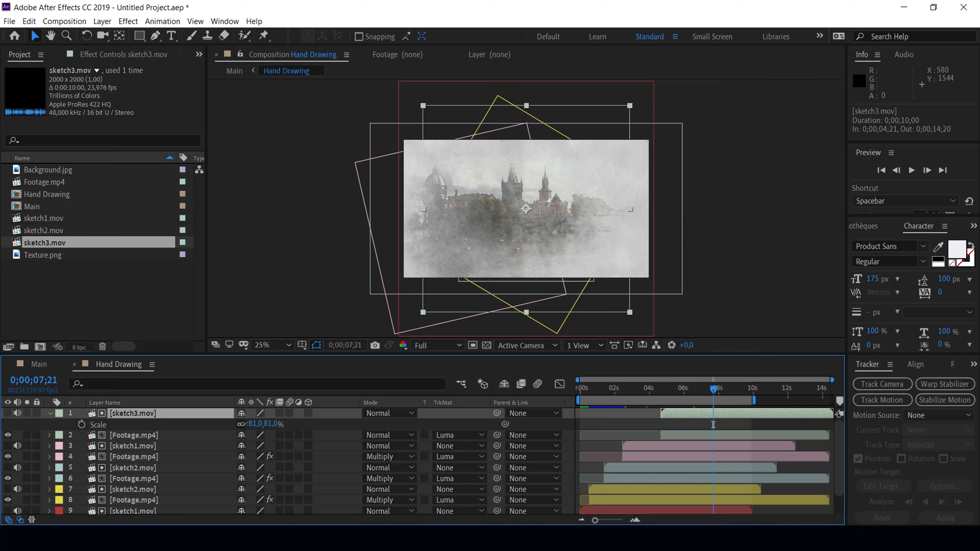
# - Shrink sketch3.mov further, rotate it to 43° and shift it right
pyautogui.moveTo(258, 431)
pyautogui.mouseDown()
pyautogui.moveTo(228, 423)
pyautogui.moveTo(287, 424)
pyautogui.mouseUp()
pyautogui.press('r')
pyautogui.moveTo(559, 205)
pyautogui.mouseDown()
pyautogui.moveTo(588, 205)
pyautogui.moveTo(587, 183)
pyautogui.mouseUp()
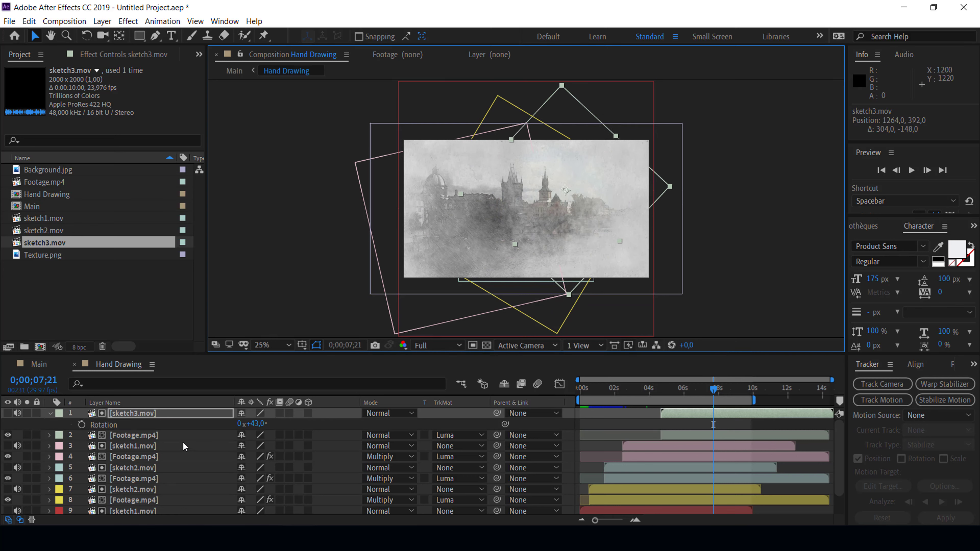
# - Move sketch1.mov up and right and scale it to 56%
pyautogui.click(121, 456)
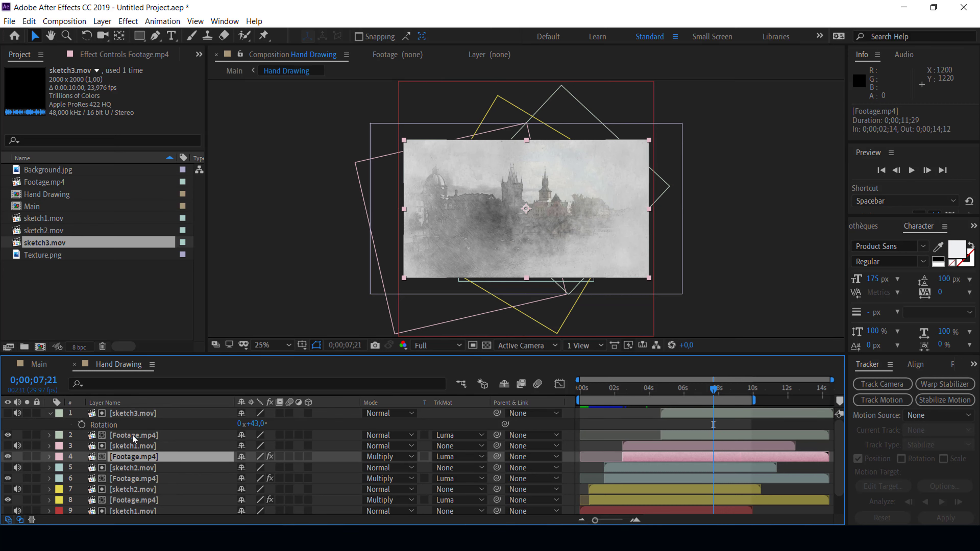
pyautogui.click(125, 444)
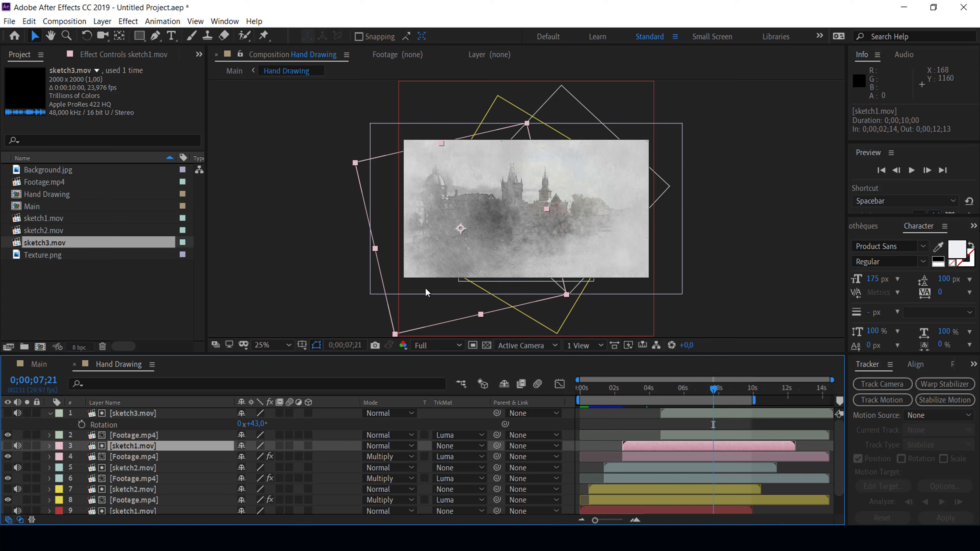
pyautogui.moveTo(428, 256)
pyautogui.mouseDown()
pyautogui.moveTo(456, 247)
pyautogui.moveTo(468, 221)
pyautogui.mouseUp()
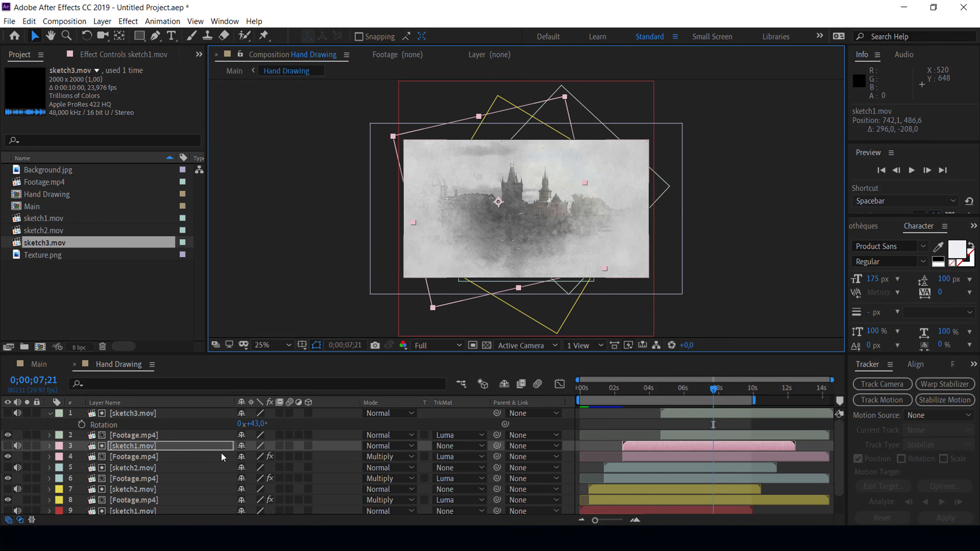
pyautogui.press('s')
pyautogui.moveTo(266, 456); pyautogui.dragTo(247, 455)
pyautogui.moveTo(488, 233)
pyautogui.mouseDown()
pyautogui.moveTo(448, 253)
pyautogui.moveTo(583, 199)
pyautogui.mouseUp()
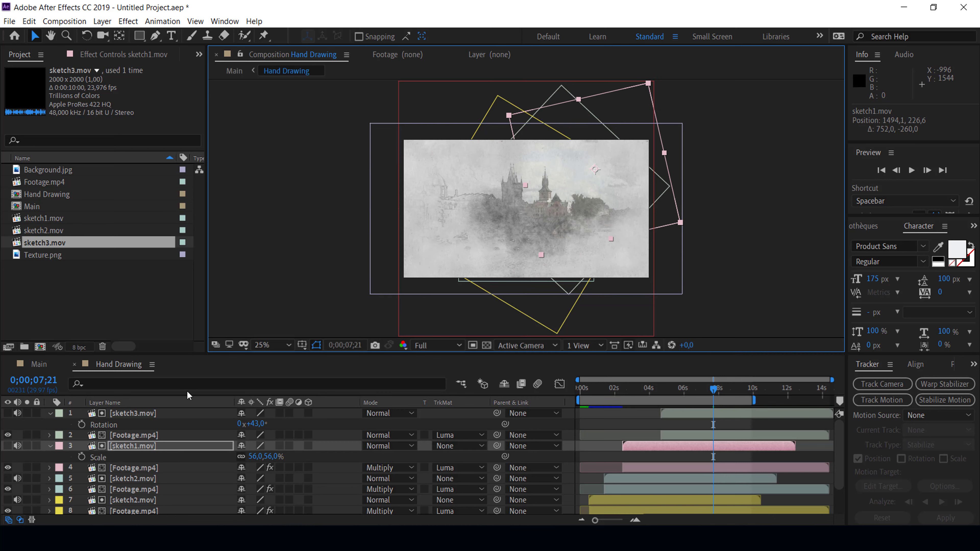
pyautogui.click(135, 414)
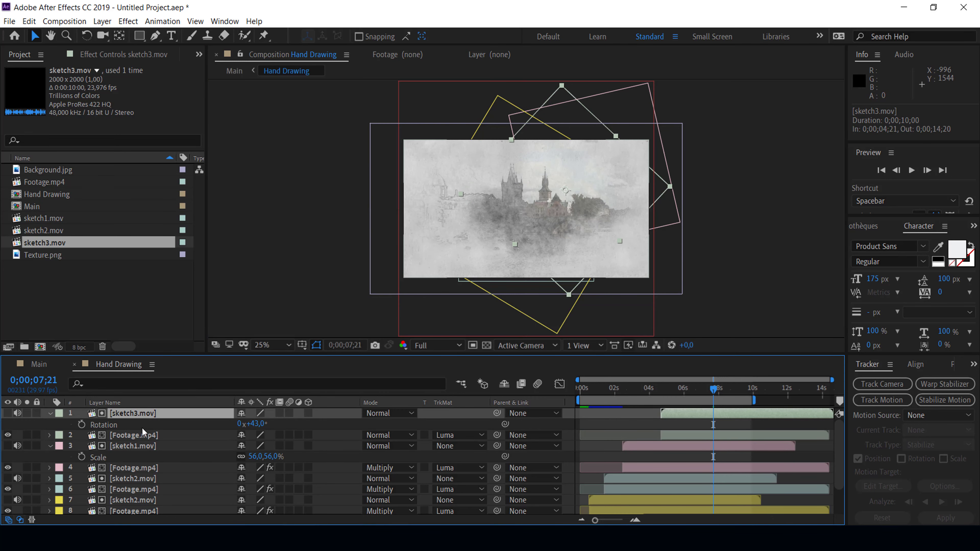
# - Bring the colour Footage.mp4 layer to the front and trim its in-point to 0;00;06;21
pyautogui.click(133, 436)
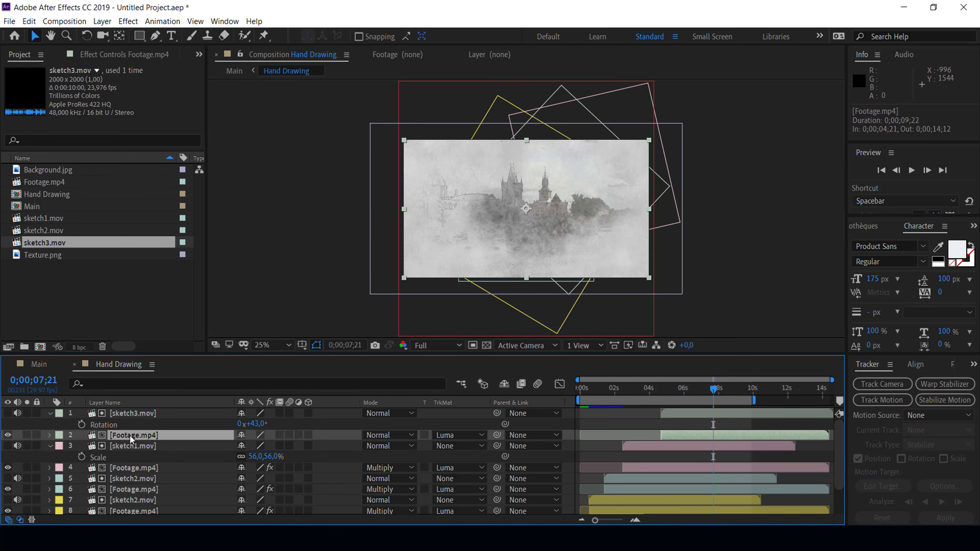
pyautogui.hotkey('ctrl', 'shift', ']')
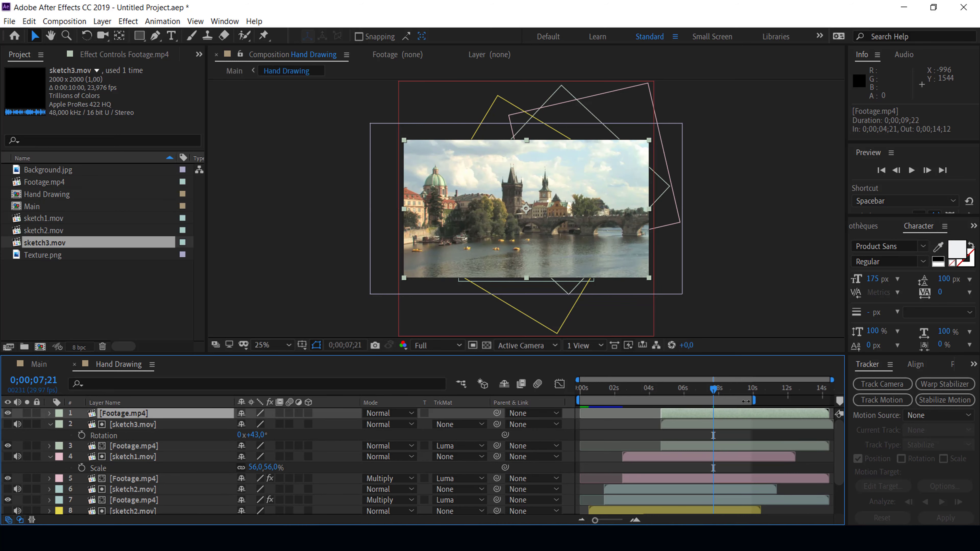
pyautogui.click(49, 425)
pyautogui.click(50, 446)
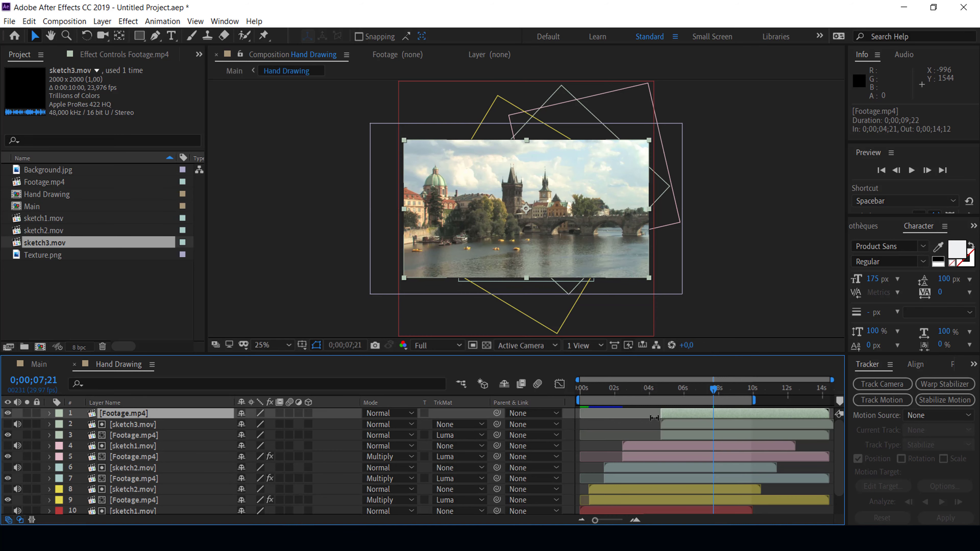
pyautogui.moveTo(662, 414)
pyautogui.mouseDown()
pyautogui.moveTo(708, 418)
pyautogui.moveTo(697, 419)
pyautogui.mouseUp()
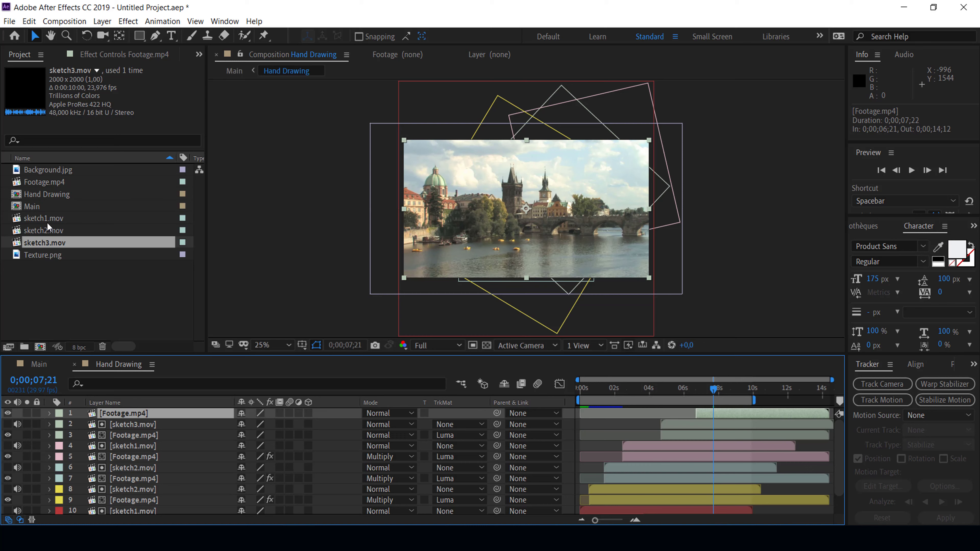
# - Add sketch2.mov to Hand Drawing above Footage.mp4, start it at 6:21 and hide its video
pyautogui.moveTo(44, 230); pyautogui.dragTo(107, 412)
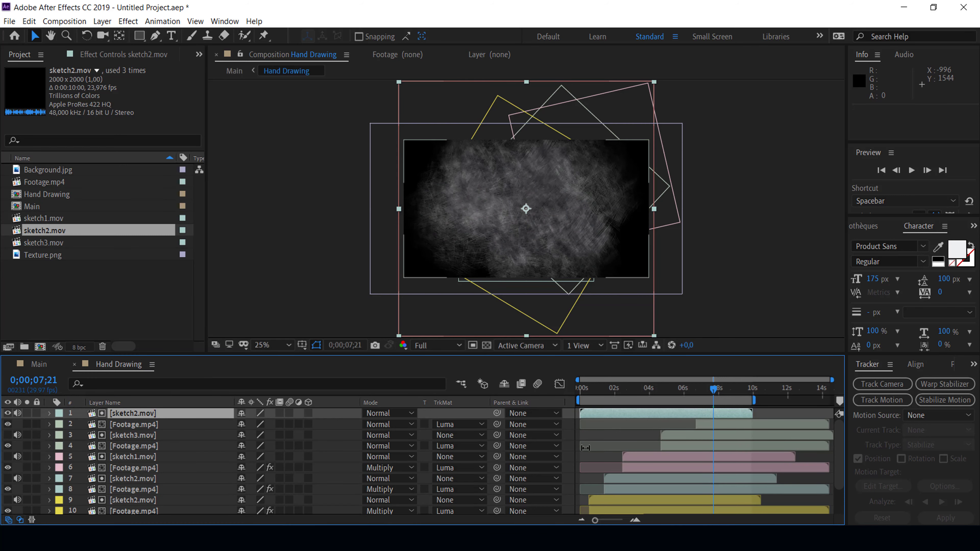
pyautogui.moveTo(591, 412); pyautogui.dragTo(709, 414)
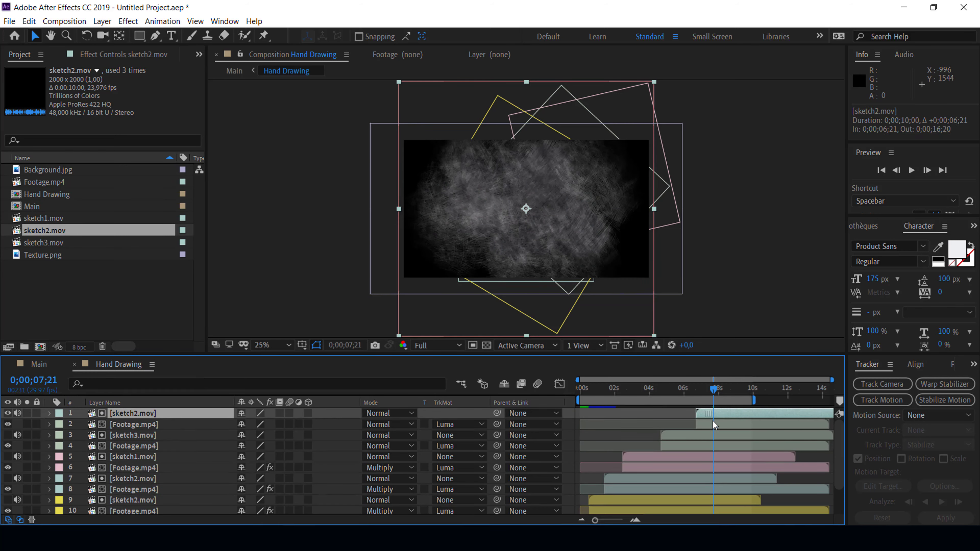
pyautogui.click(7, 413)
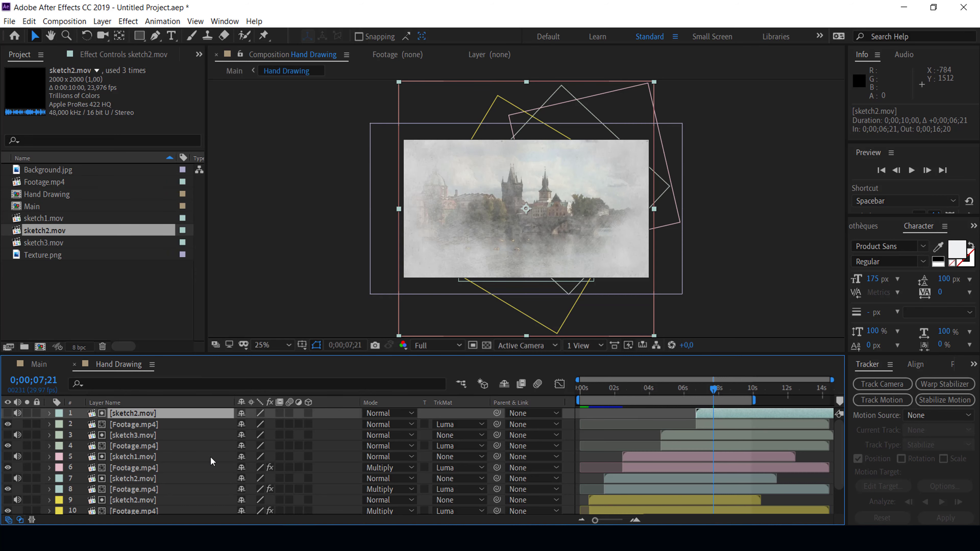
# - Scale the sketch2.mov layer to 56%, shift it left and rotate it 48°
pyautogui.press('s')
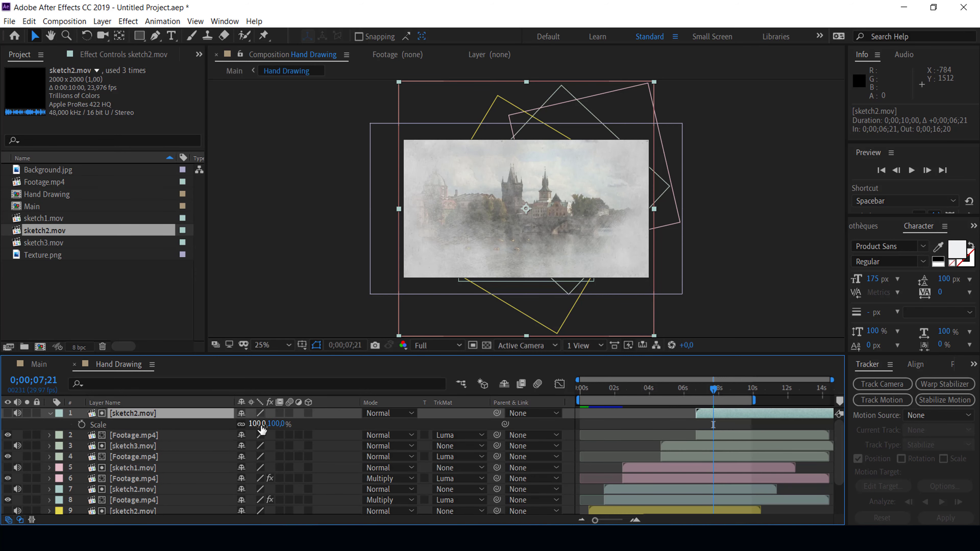
pyautogui.moveTo(258, 425)
pyautogui.mouseDown()
pyautogui.moveTo(271, 425)
pyautogui.moveTo(237, 426)
pyautogui.mouseUp()
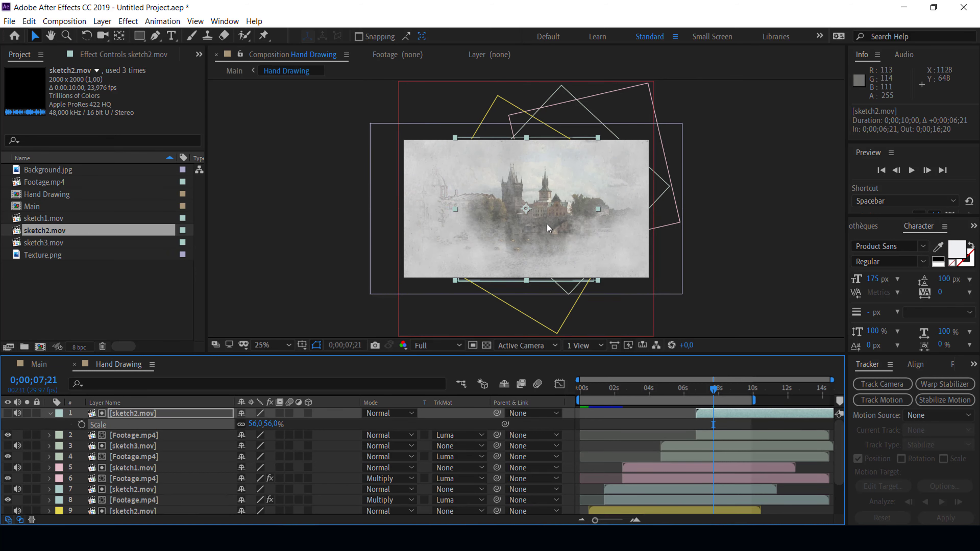
pyautogui.moveTo(547, 223); pyautogui.dragTo(518, 219)
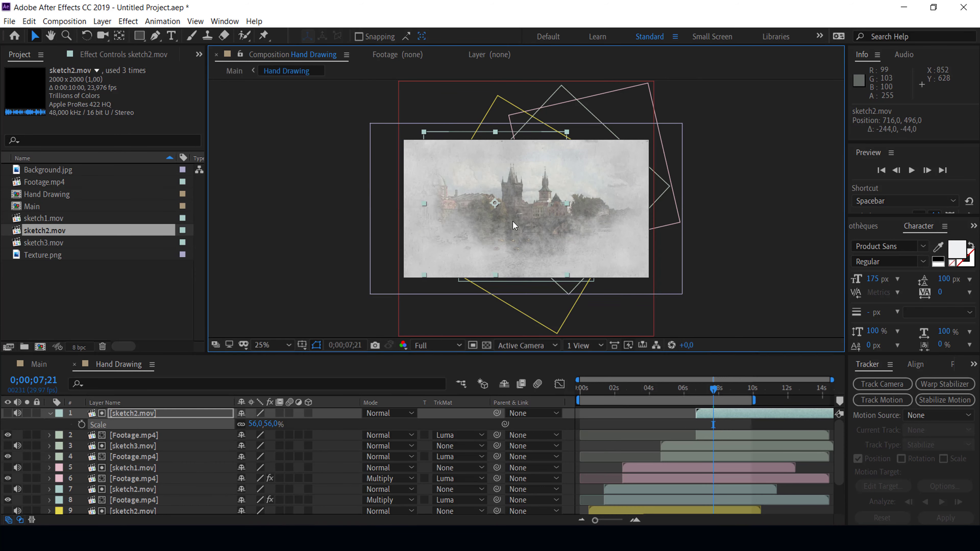
pyautogui.press('r')
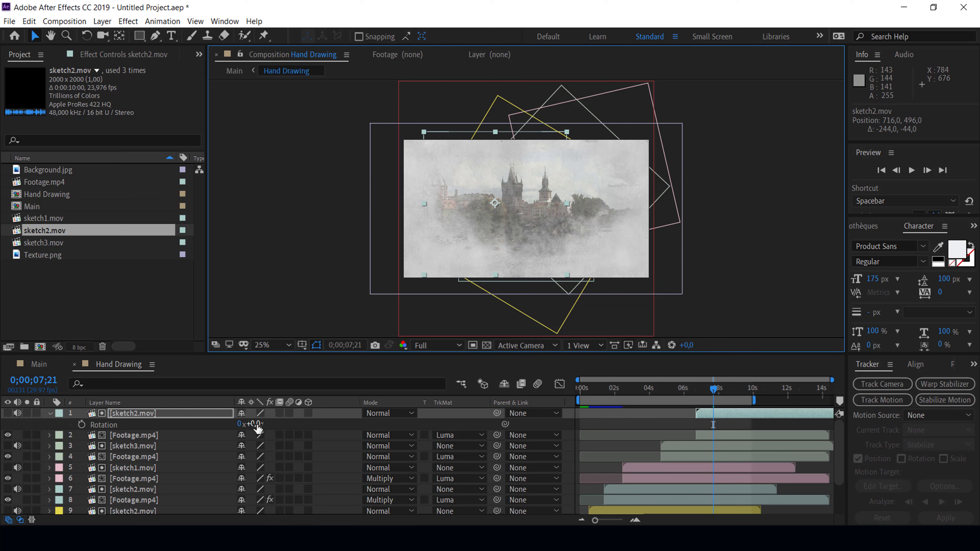
pyautogui.moveTo(256, 424)
pyautogui.mouseDown()
pyautogui.moveTo(514, 241)
pyautogui.moveTo(537, 209)
pyautogui.moveTo(514, 274)
pyautogui.moveTo(560, 300)
pyautogui.moveTo(553, 287)
pyautogui.mouseUp()
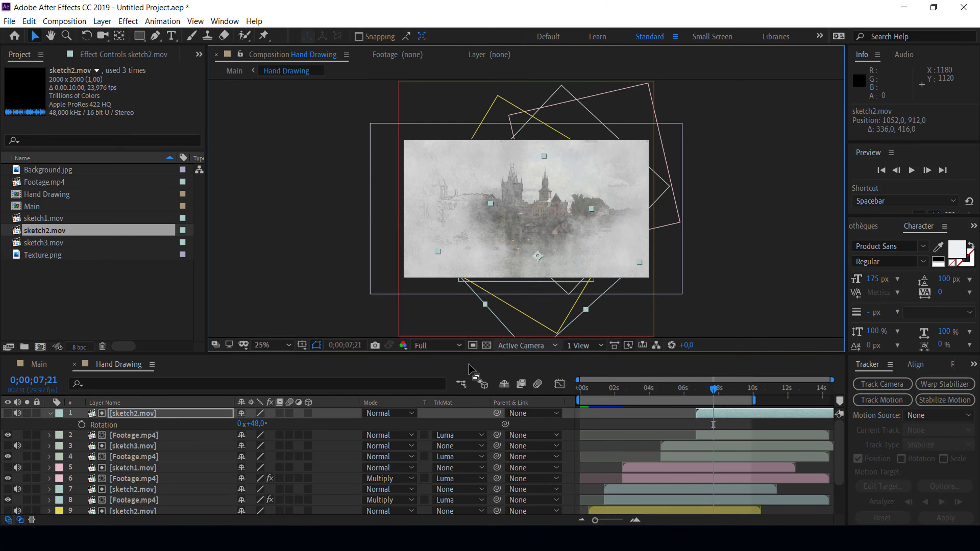
# - Set the viewer to Fit up to 100%, then preview Hand Drawing and stop about two seconds in
pyautogui.click(288, 345)
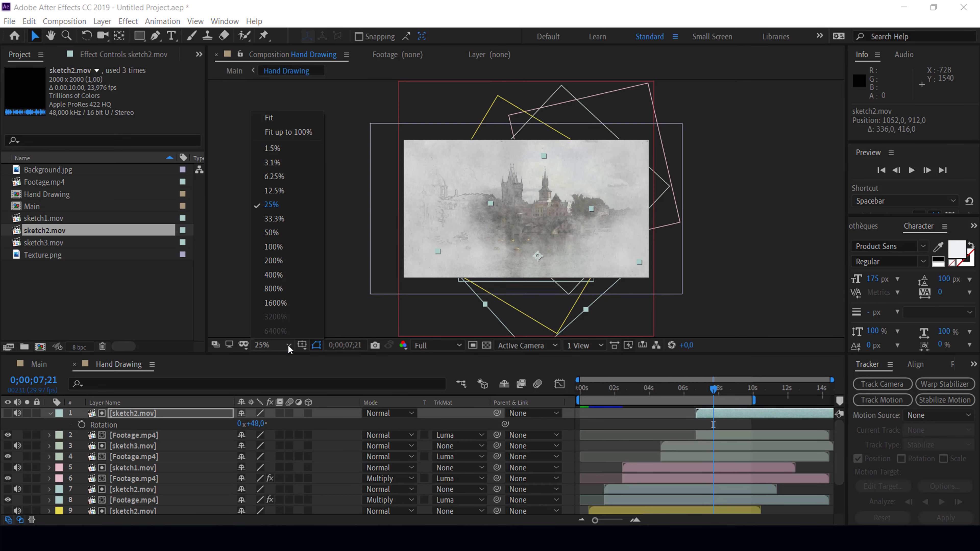
pyautogui.click(289, 132)
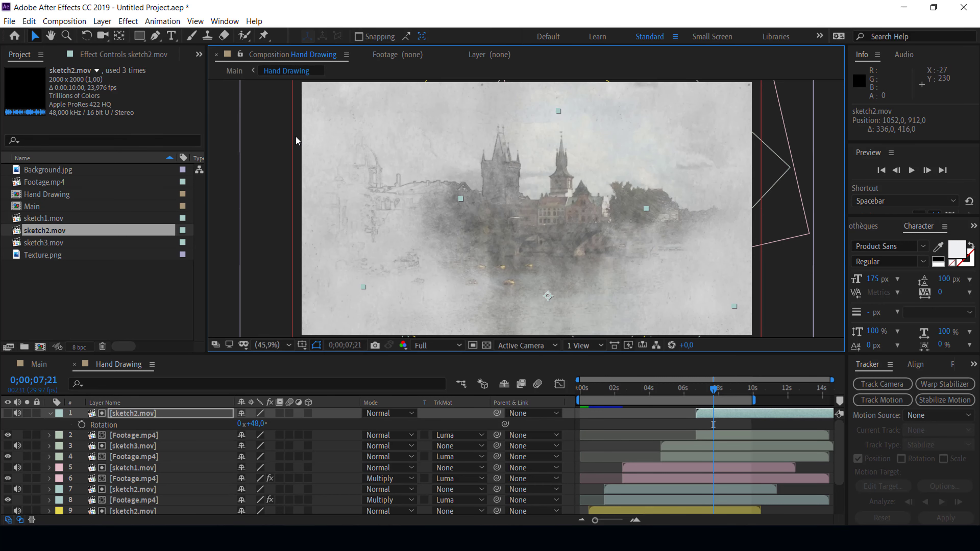
pyautogui.press('space')
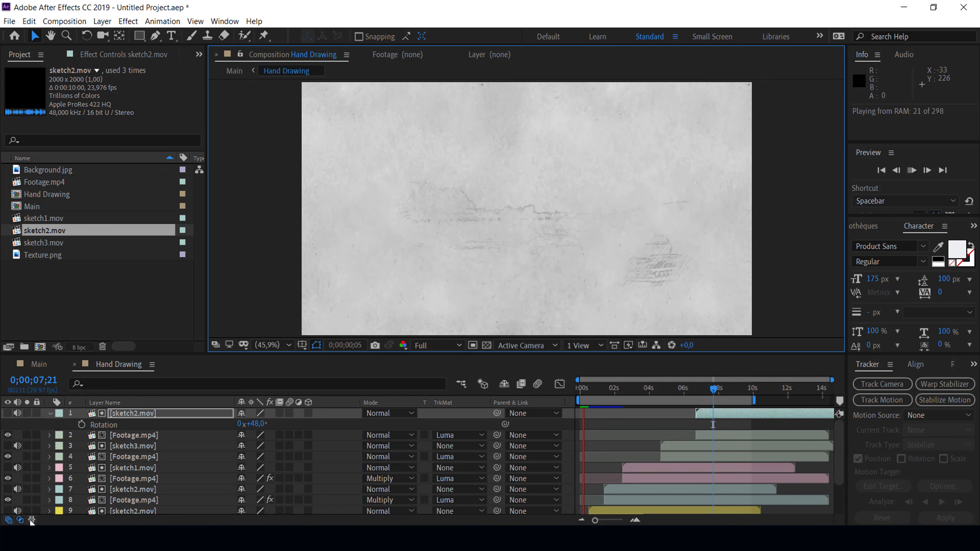
pyautogui.click(20, 520)
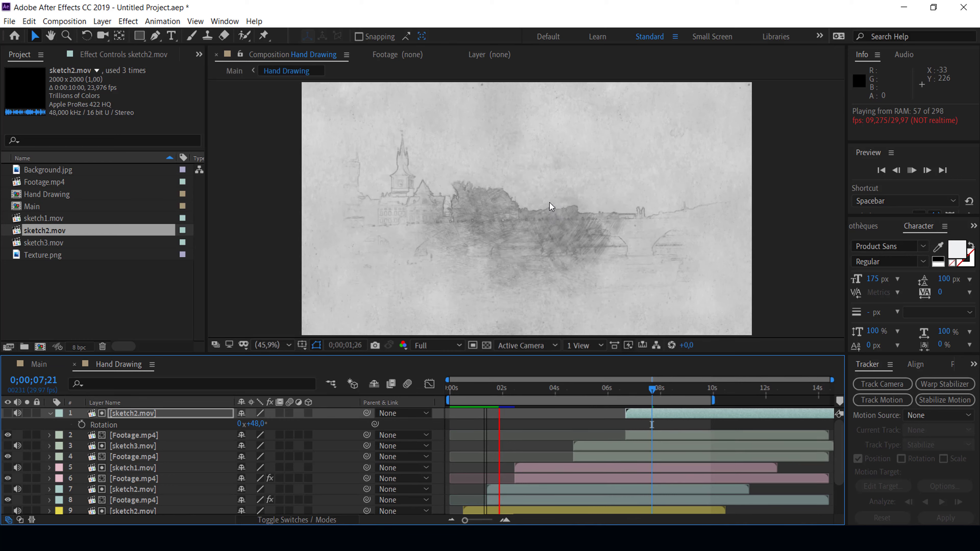
pyautogui.click(912, 172)
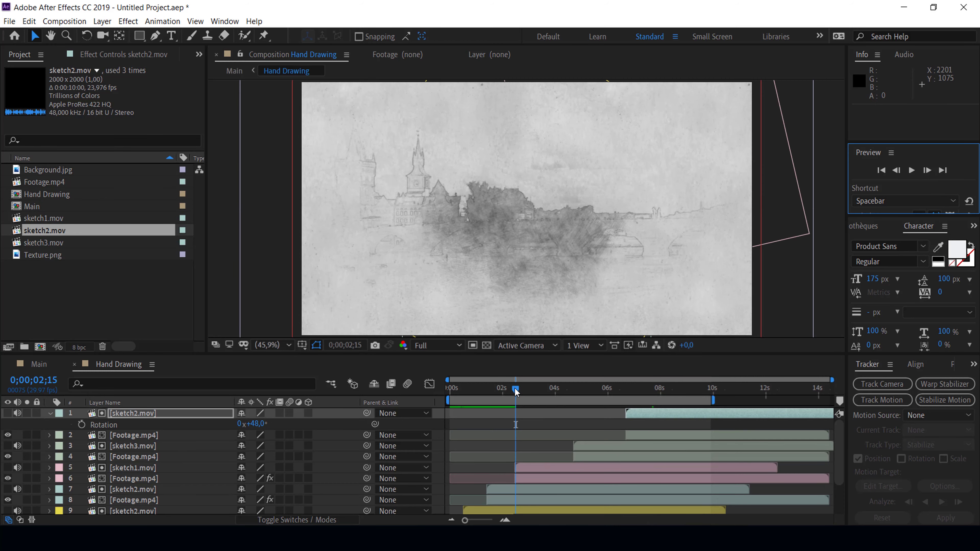
pyautogui.moveTo(516, 392); pyautogui.dragTo(507, 390)
# - In Main, enable 3D on the Hand Drawing and Texture.png layers, then reopen Hand Drawing
pyautogui.scroll(-3, 136, 498)
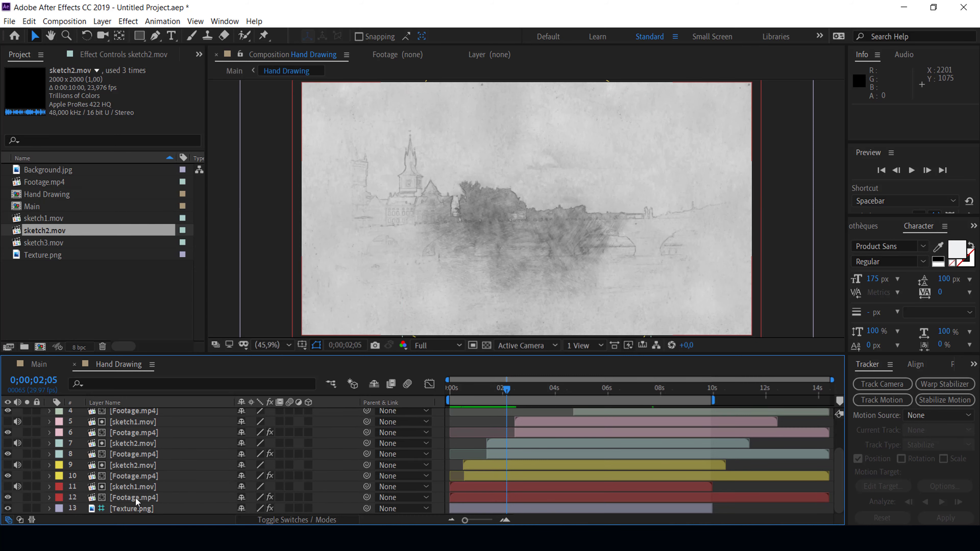
pyautogui.click(135, 499)
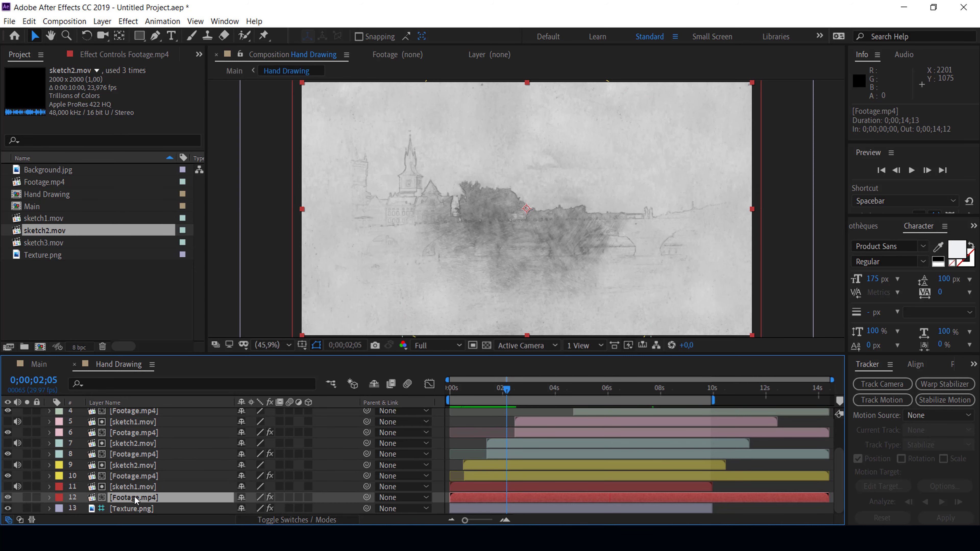
pyautogui.click(38, 364)
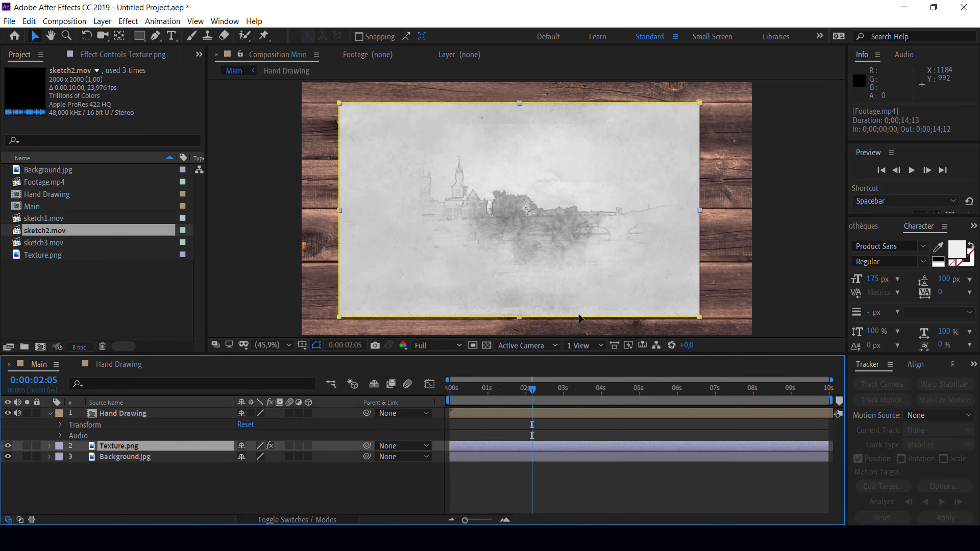
pyautogui.press("'")
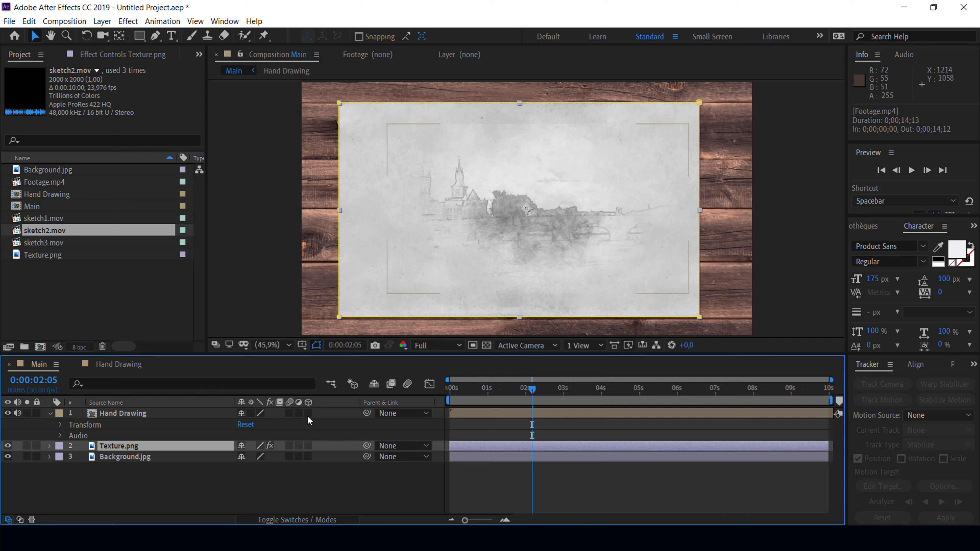
pyautogui.click(309, 413)
pyautogui.click(308, 467)
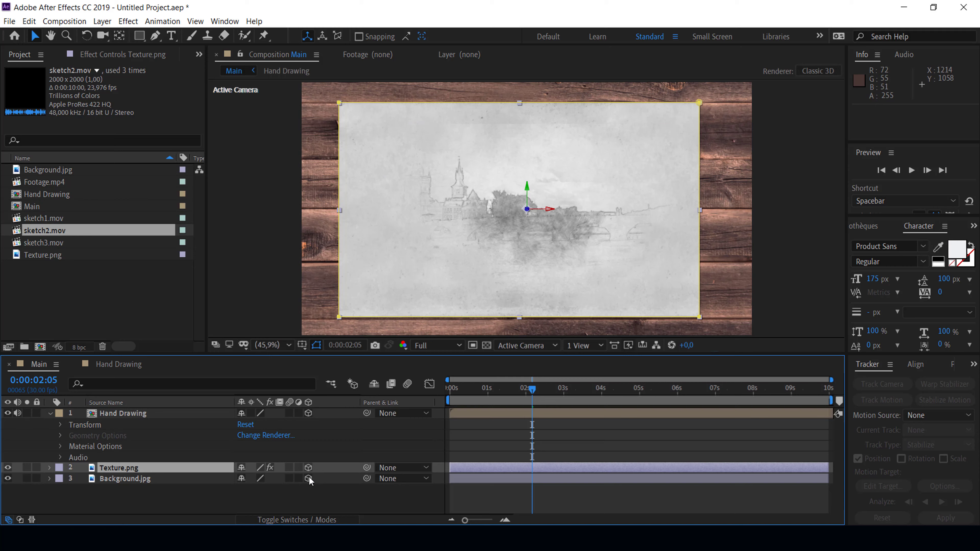
pyautogui.click(131, 364)
# - Add an adjustment layer above sketch2.mov and apply Curves by searching 'cu' in FX Console
pyautogui.press('r')
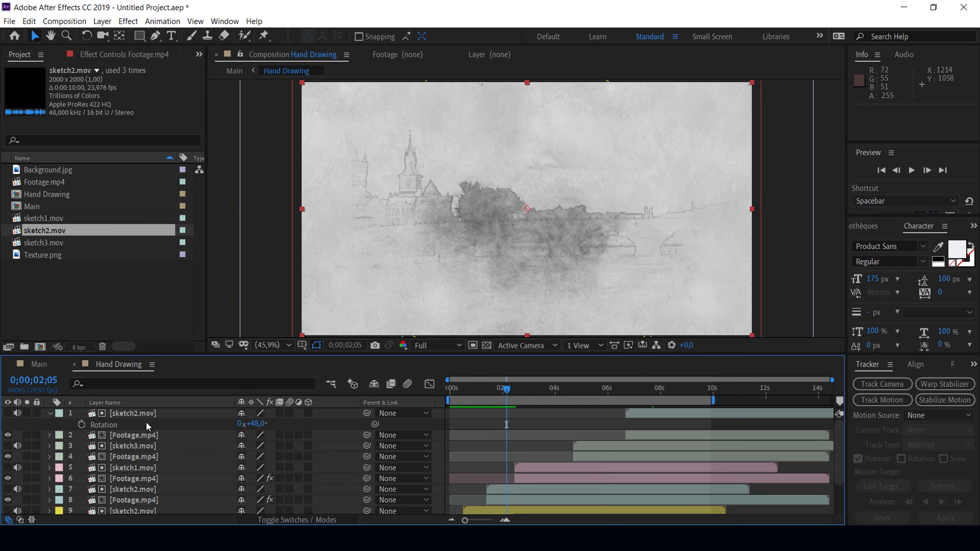
pyautogui.click(144, 414)
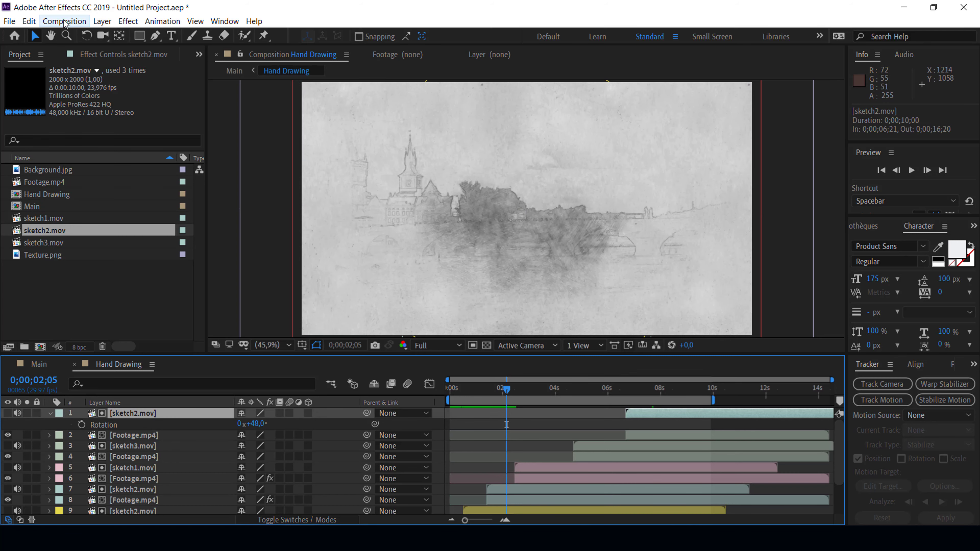
pyautogui.click(110, 23)
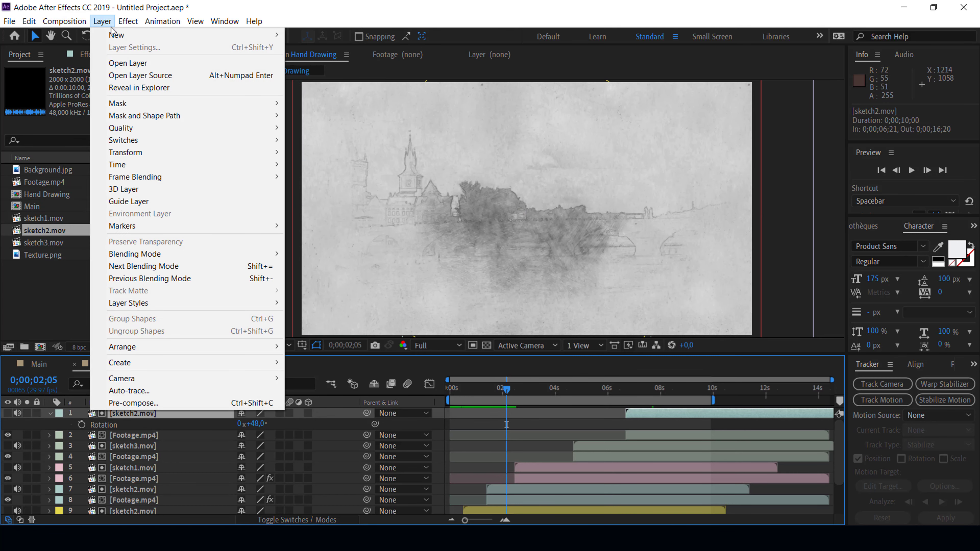
pyautogui.moveTo(154, 36)
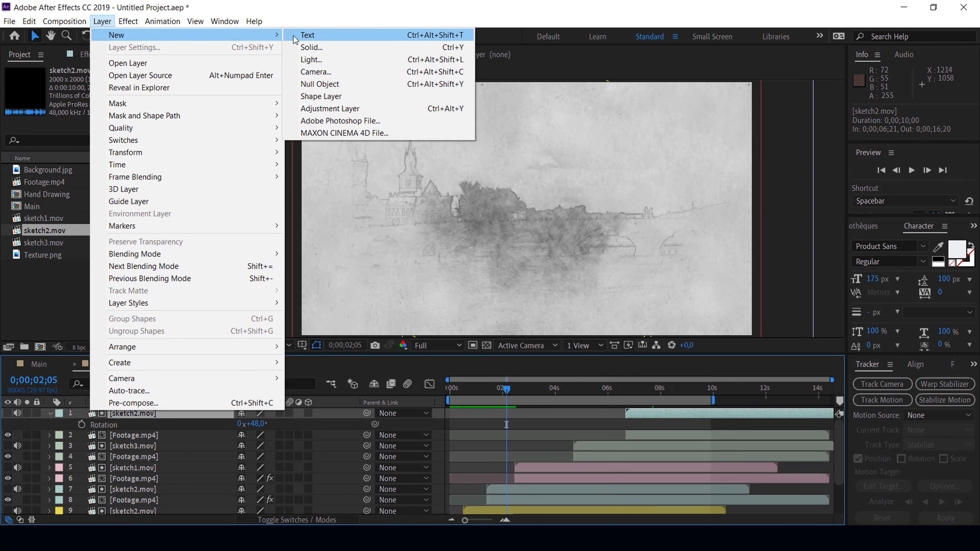
pyautogui.click(333, 111)
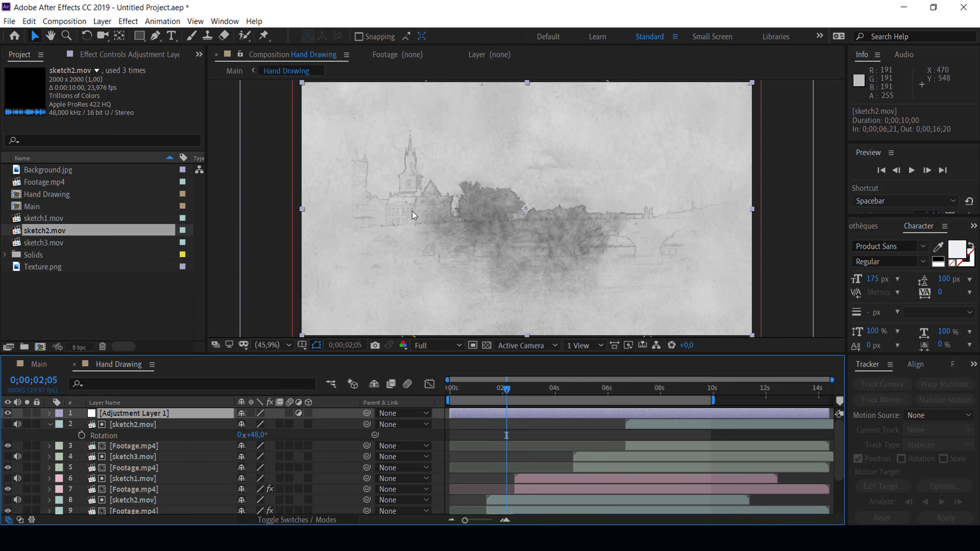
pyautogui.hotkey('ctrl', 'space')
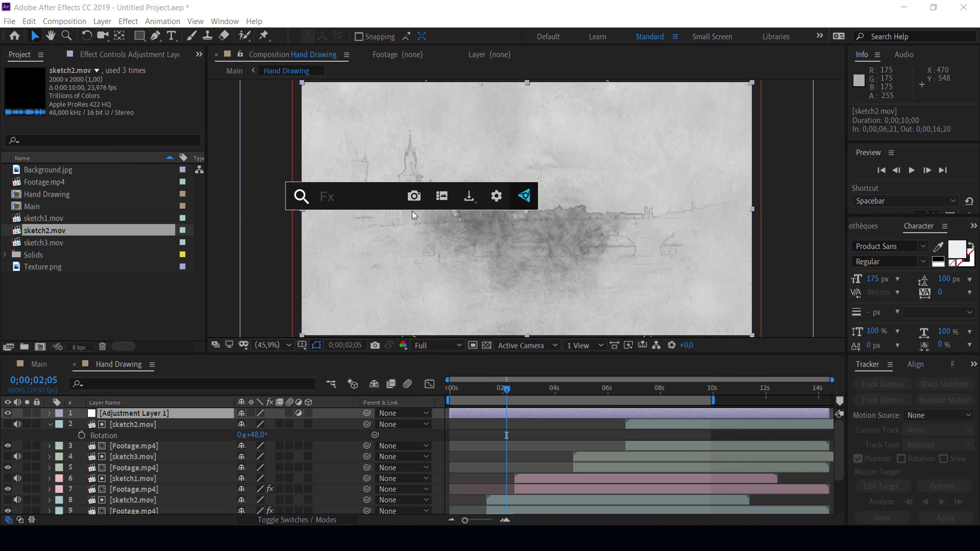
pyautogui.write('c')
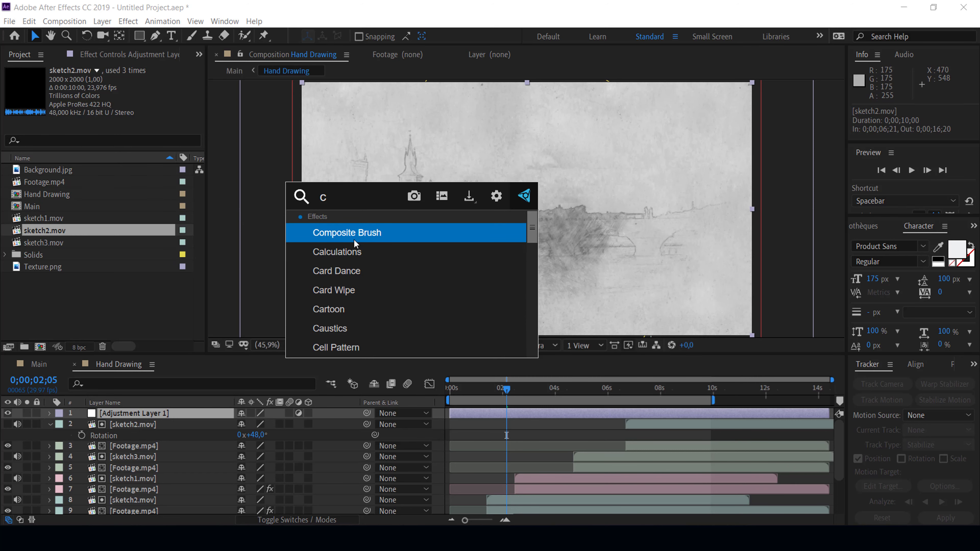
pyautogui.write('u')
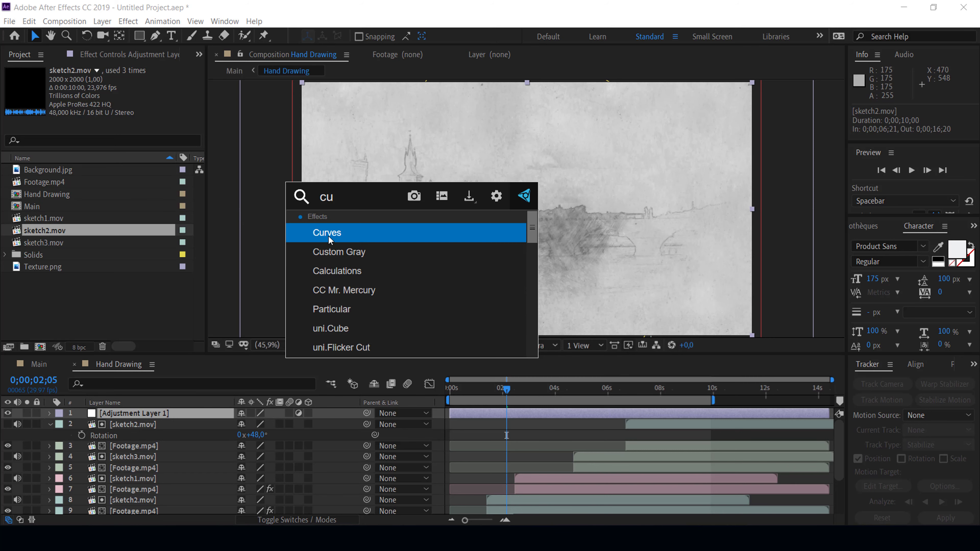
pyautogui.press('Escape')
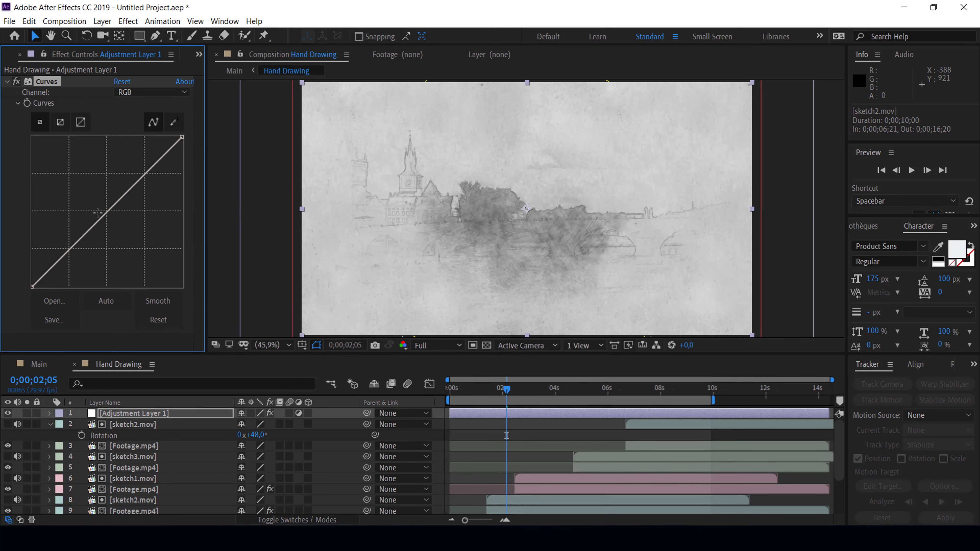
# - Bend the adjustment layer's RGB curve into an S-curve with an extra shadow point
pyautogui.moveTo(68, 249); pyautogui.dragTo(71, 257)
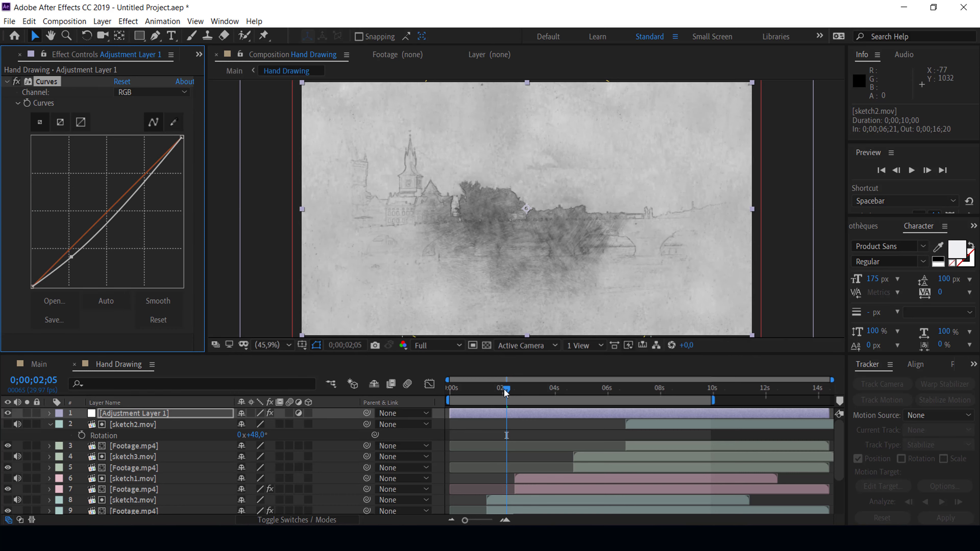
pyautogui.moveTo(504, 389); pyautogui.dragTo(670, 417)
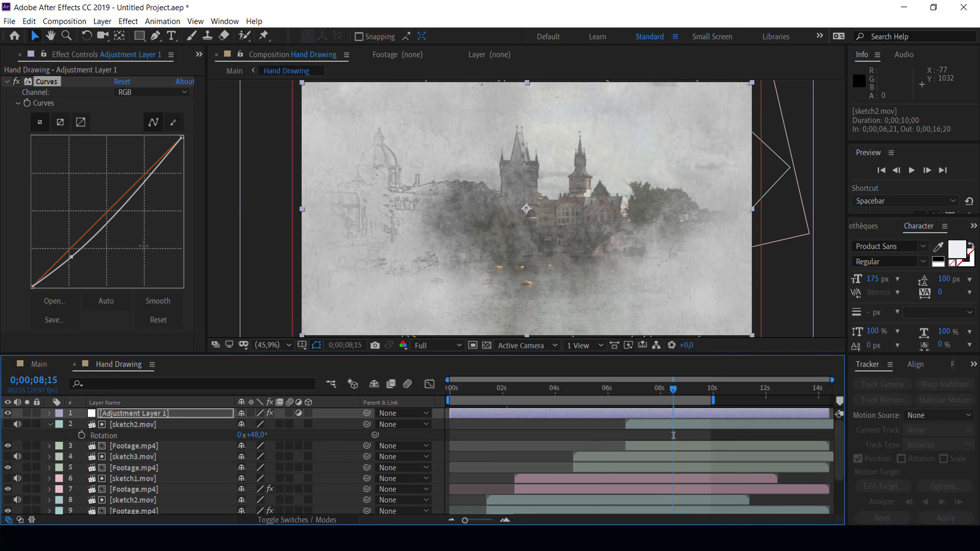
pyautogui.moveTo(146, 177); pyautogui.dragTo(145, 171)
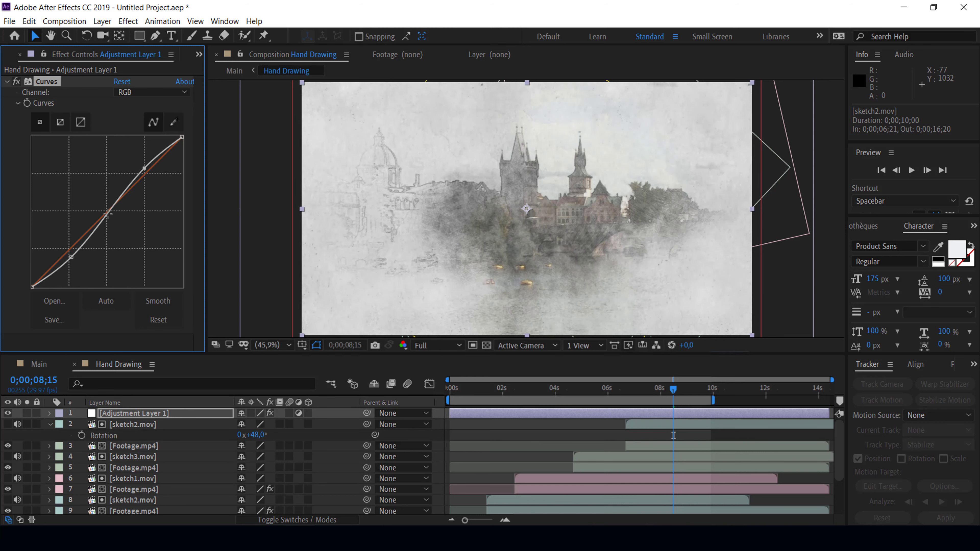
pyautogui.moveTo(109, 214); pyautogui.dragTo(112, 222)
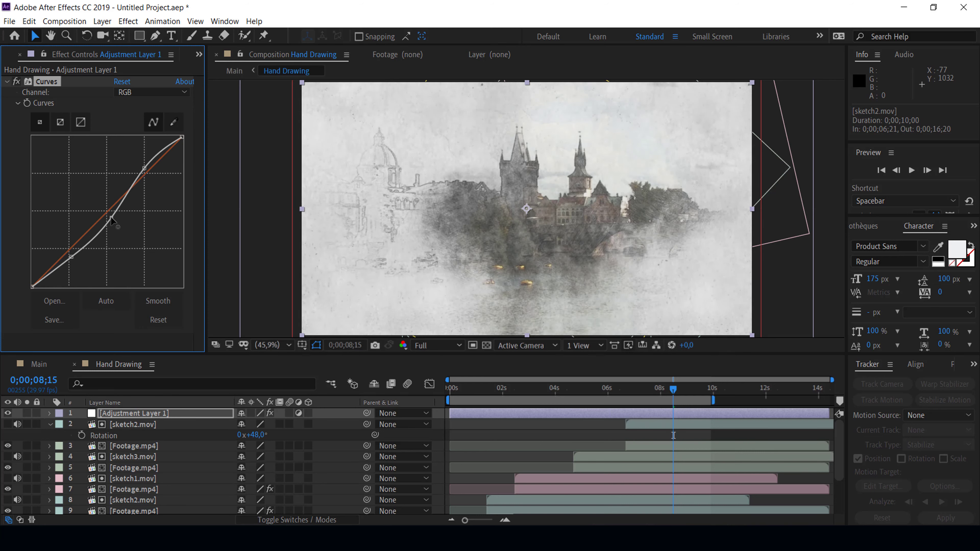
pyautogui.click(72, 257)
pyautogui.moveTo(71, 258); pyautogui.dragTo(73, 264)
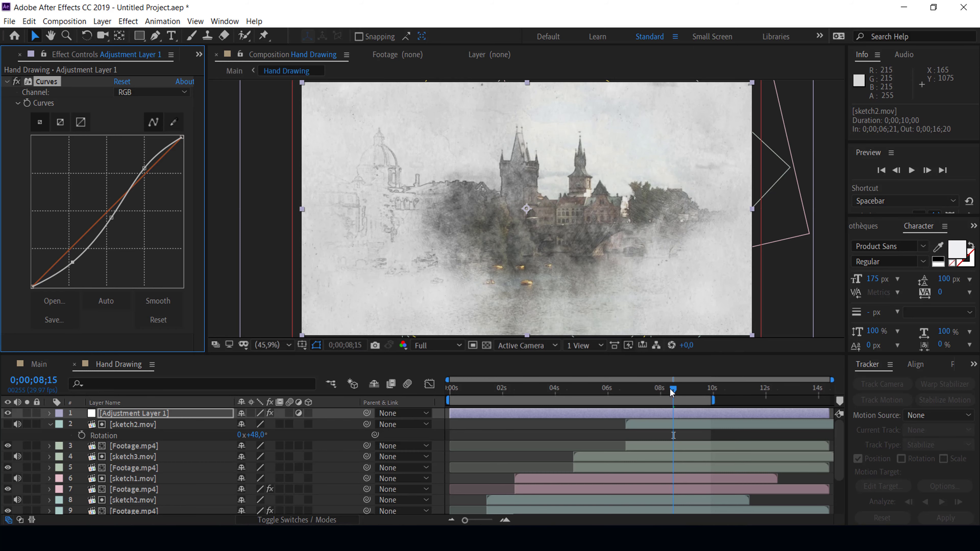
pyautogui.moveTo(671, 390); pyautogui.dragTo(702, 390)
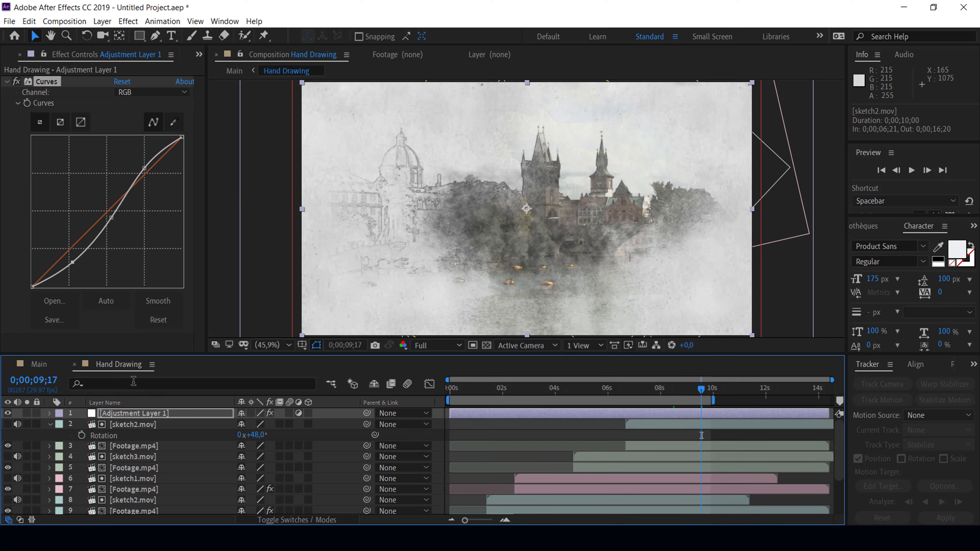
# - Switch to Main, collapse the Hand Drawing layer's properties and deselect all layers
pyautogui.click(41, 364)
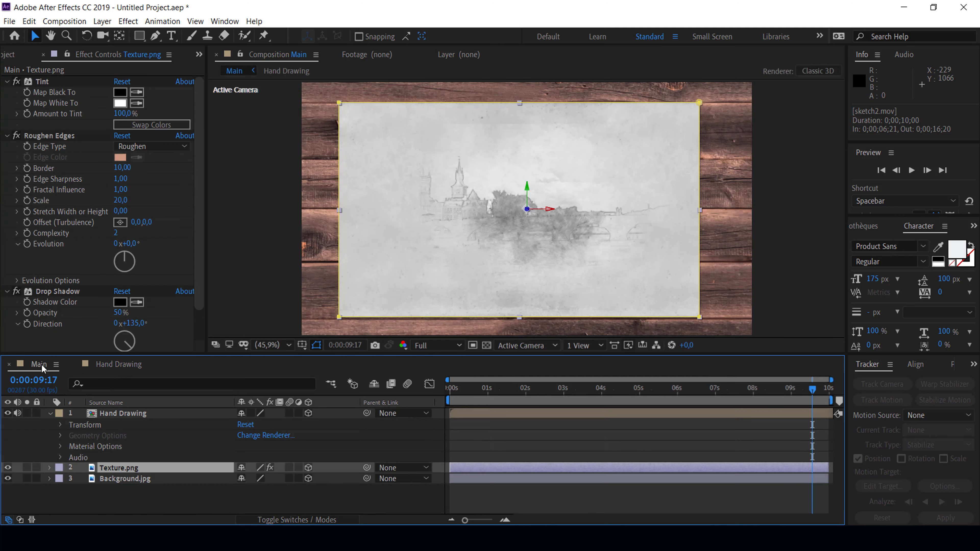
pyautogui.click(52, 413)
pyautogui.click(289, 416)
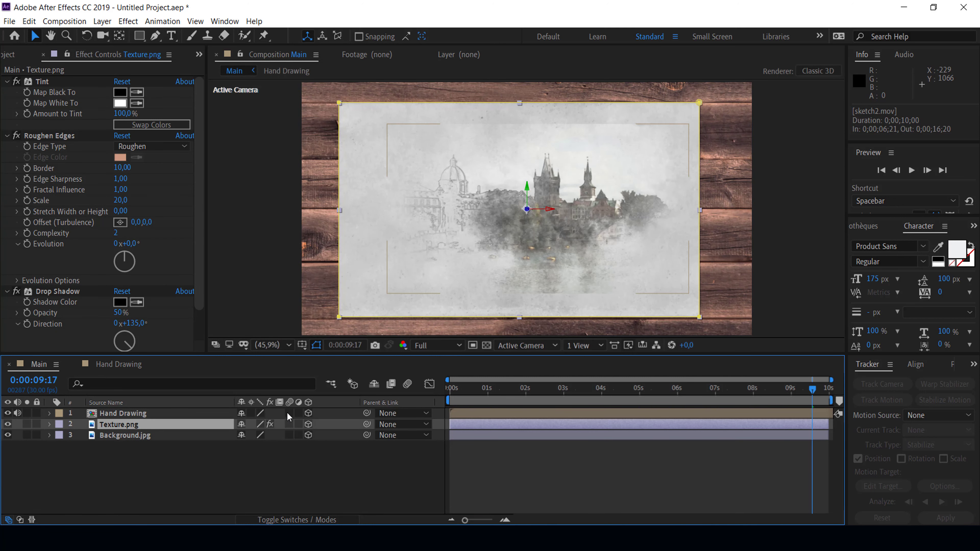
pyautogui.click(284, 414)
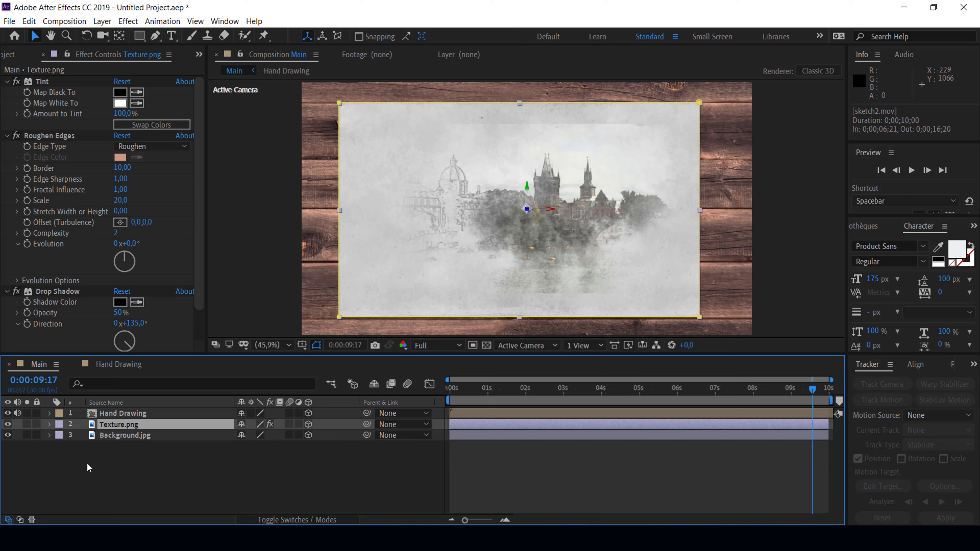
# - Create a Two-Node 50mm Camera 1 and move it to the top of the stack at frame 0
pyautogui.rightClick(110, 467)
pyautogui.moveTo(142, 343)
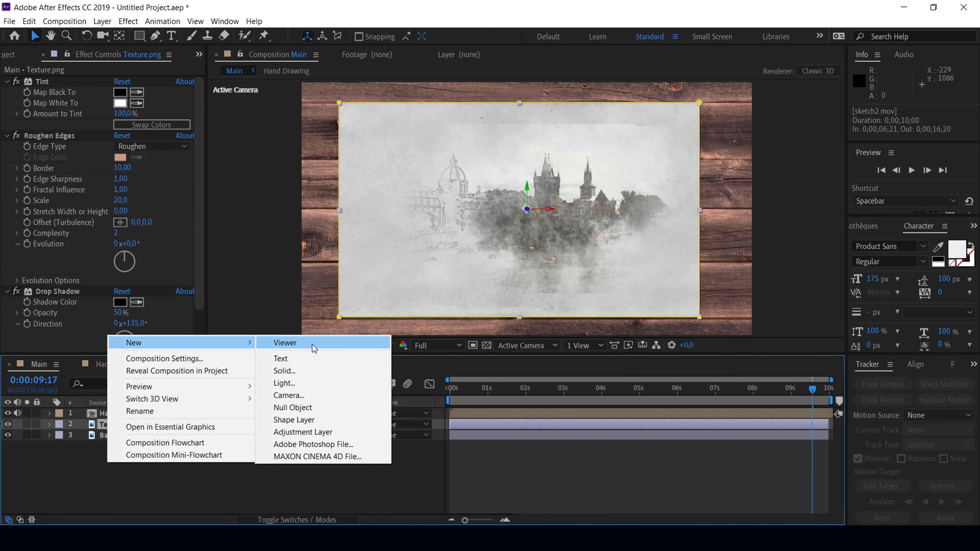
pyautogui.click(313, 395)
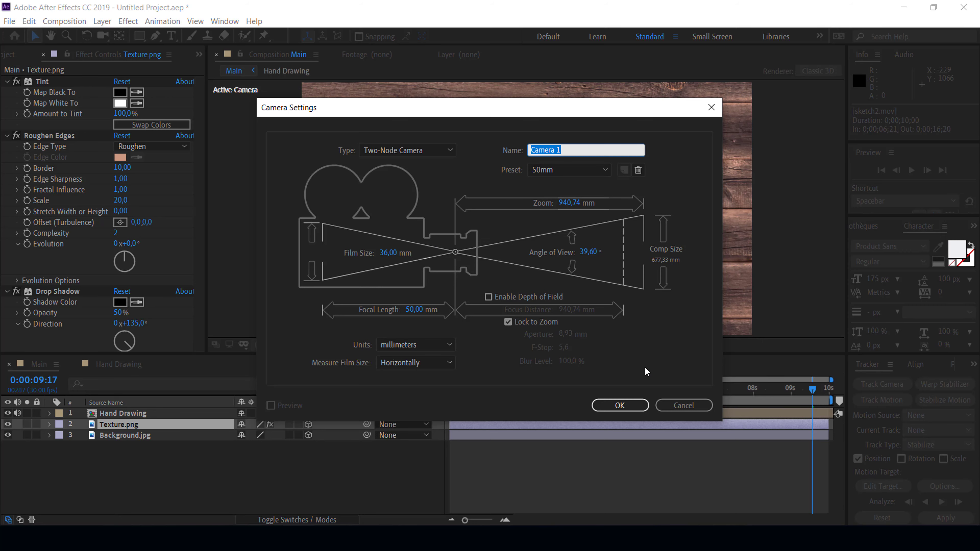
pyautogui.click(618, 403)
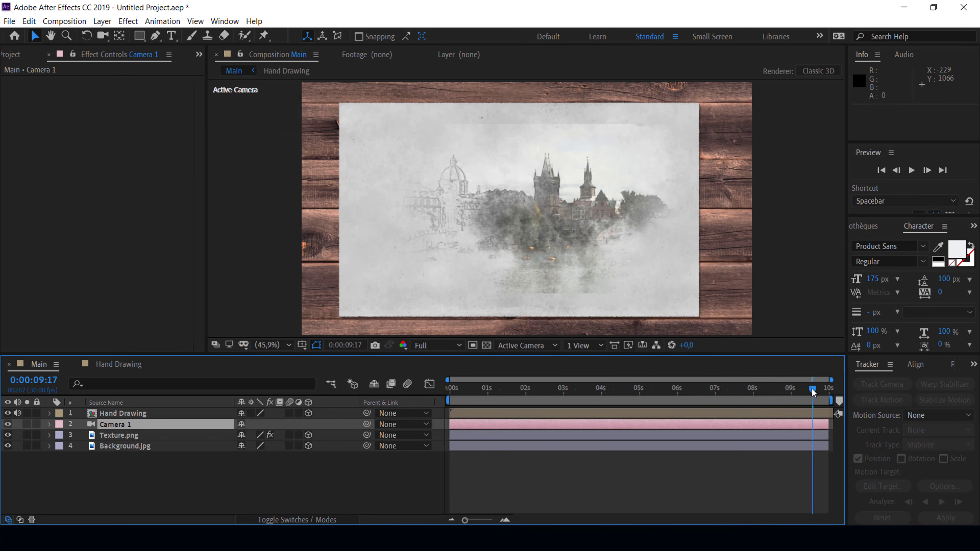
pyautogui.moveTo(812, 389); pyautogui.dragTo(602, 389)
pyautogui.moveTo(514, 403); pyautogui.dragTo(448, 401)
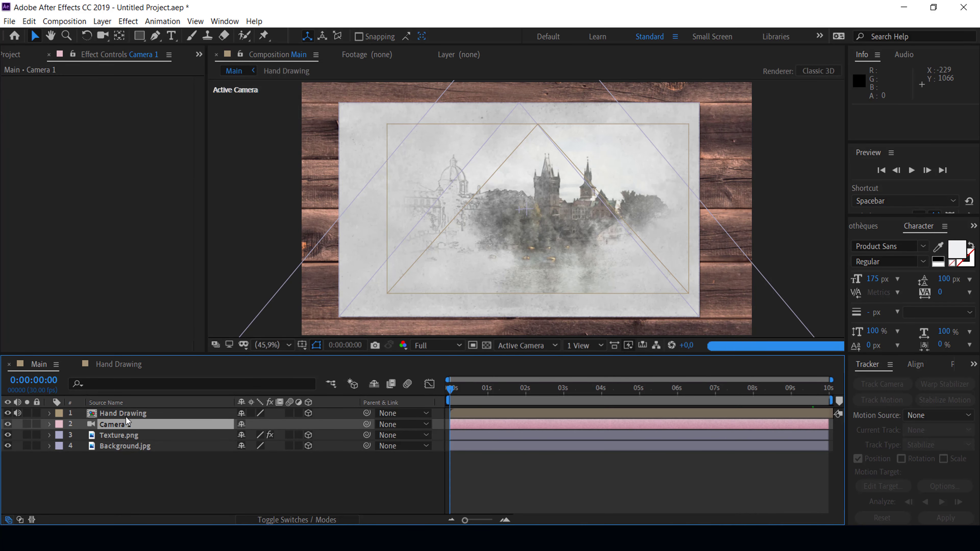
pyautogui.moveTo(122, 425); pyautogui.dragTo(116, 414)
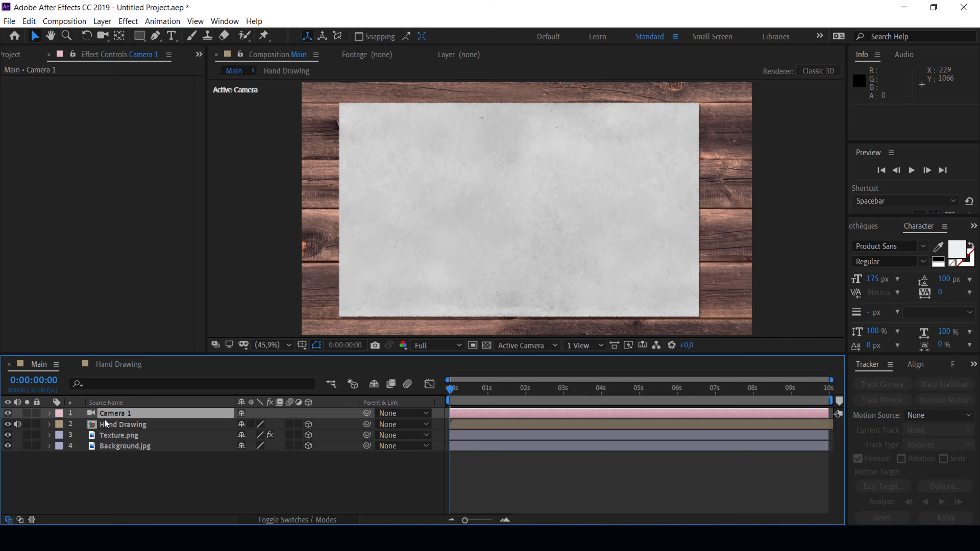
# - Set starting keyframes at 0:00 for Camera 1's Point of Interest and Position
pyautogui.click(50, 413)
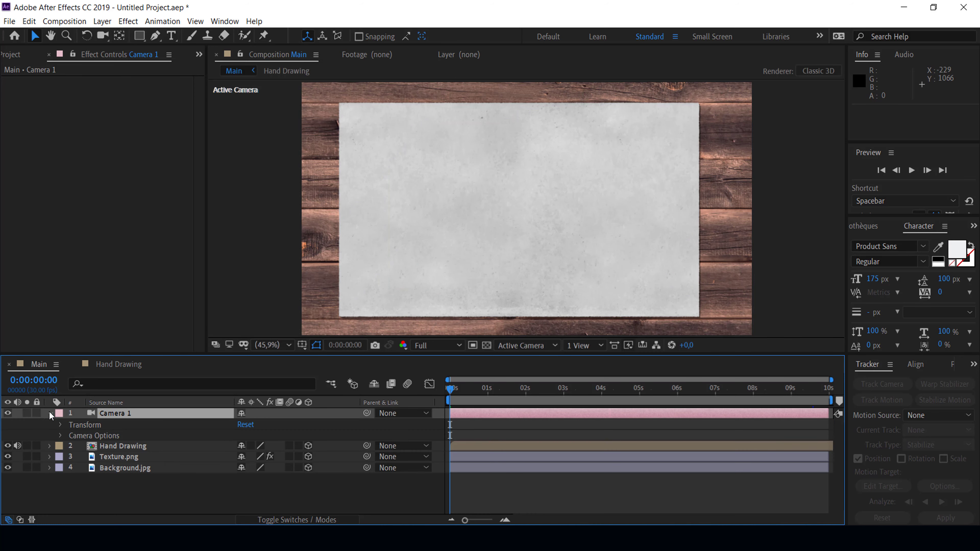
pyautogui.click(60, 425)
pyautogui.click(81, 435)
pyautogui.click(81, 446)
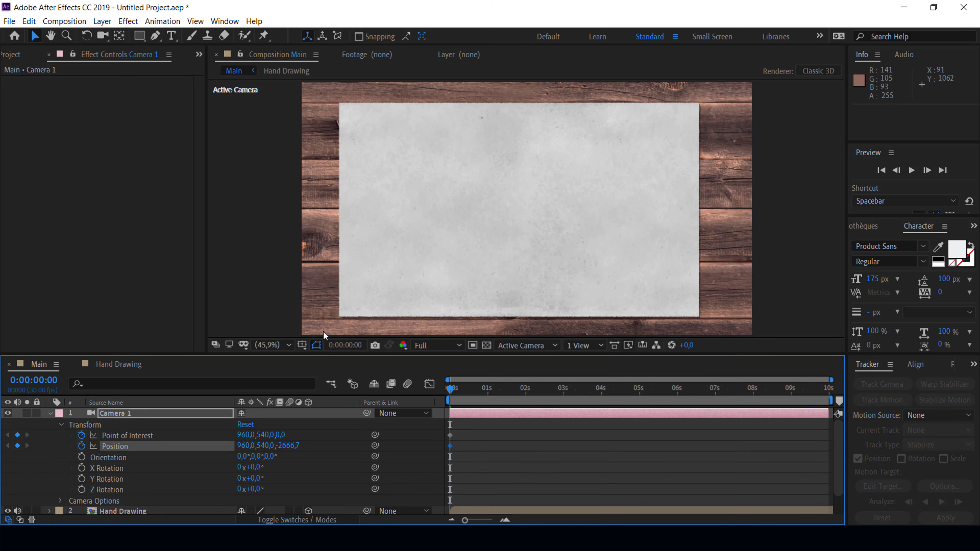
# - Orbit, dolly and pan Camera 1 so the tilted paper nearly fills the view
pyautogui.click(104, 37)
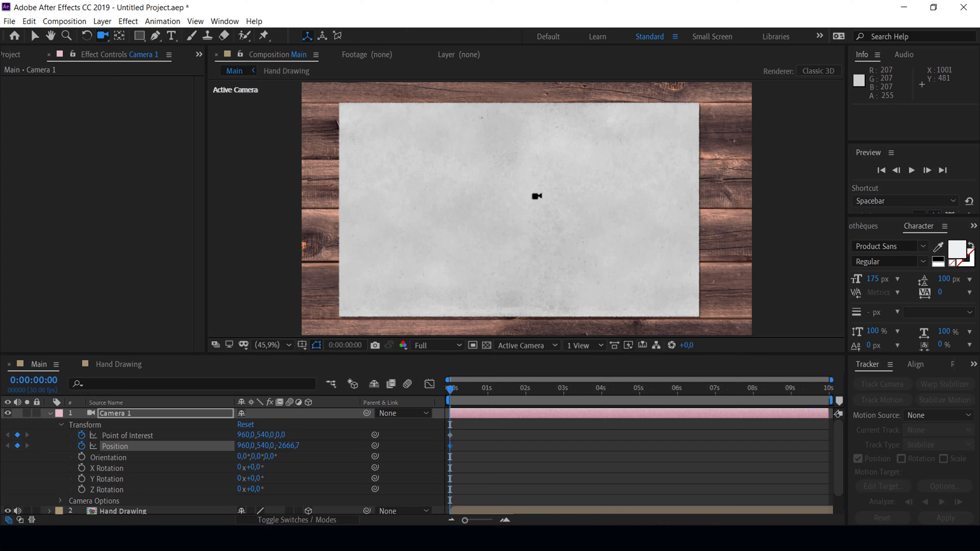
pyautogui.moveTo(535, 201); pyautogui.dragTo(523, 176)
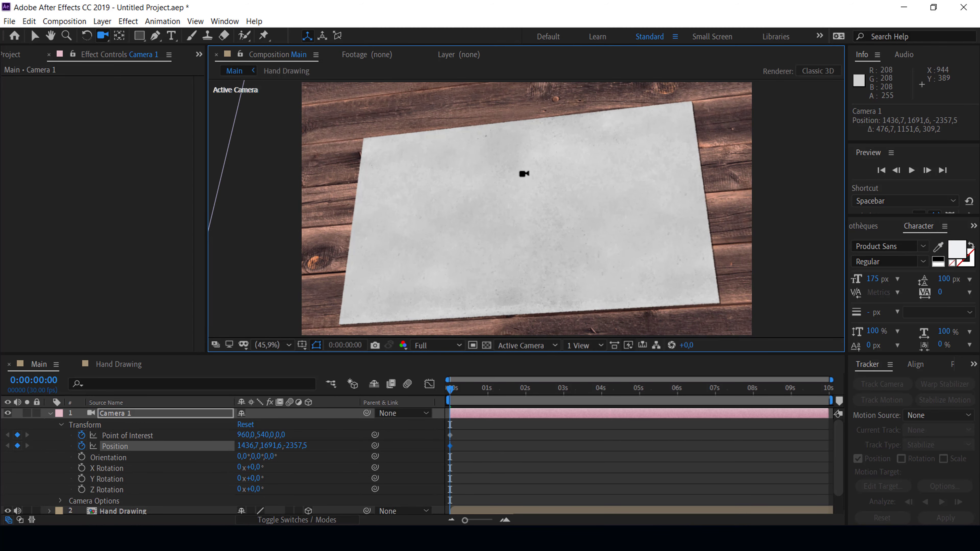
pyautogui.press('c')
pyautogui.press('c')
pyautogui.moveTo(527, 192); pyautogui.dragTo(585, 190)
pyautogui.press('c')
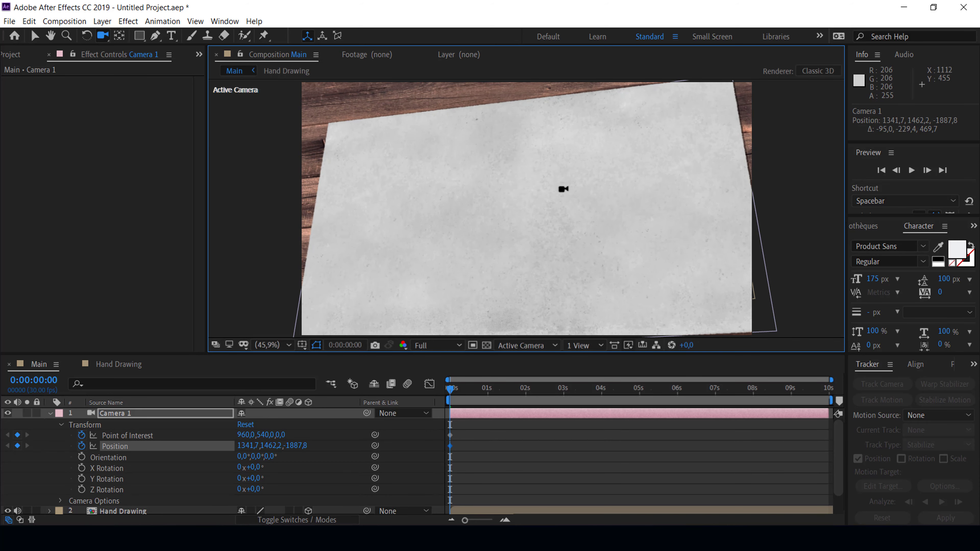
pyautogui.press('c')
pyautogui.moveTo(560, 192)
pyautogui.mouseDown()
pyautogui.moveTo(544, 169)
pyautogui.moveTo(530, 182)
pyautogui.moveTo(556, 182)
pyautogui.mouseUp()
pyautogui.press('c')
pyautogui.press('c')
pyautogui.press('c')
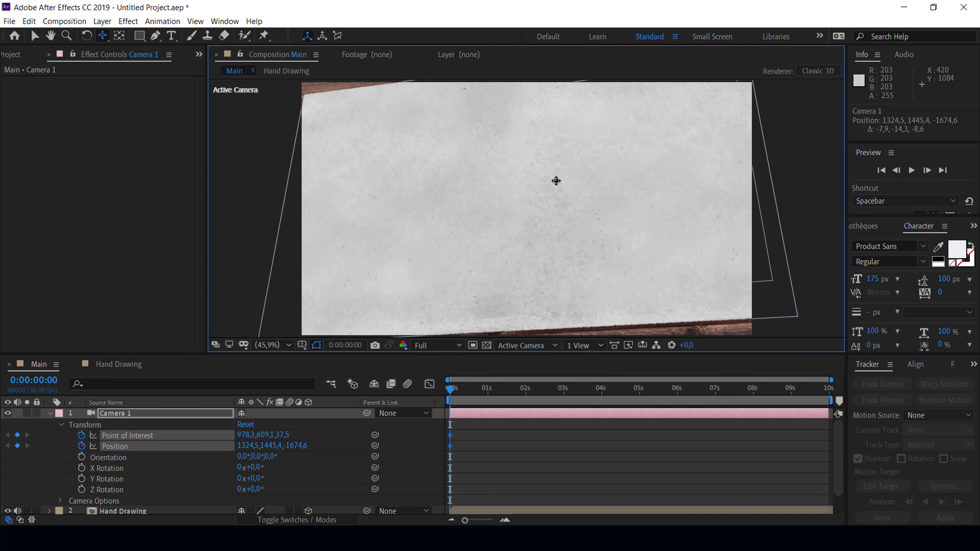
pyautogui.click(35, 38)
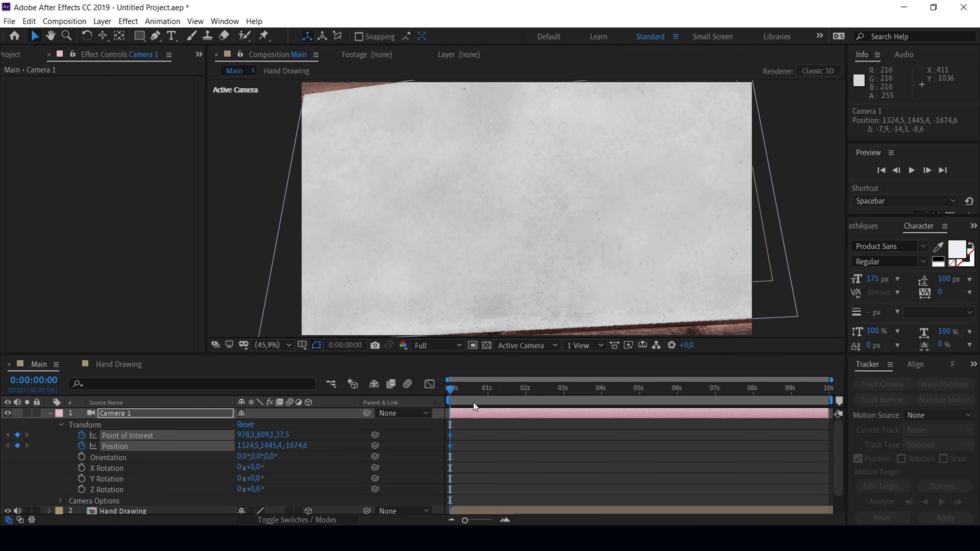
# - At 0:09:29, orbit and dolly Camera 1 back to frame the whole paper, then preview
pyautogui.moveTo(457, 385)
pyautogui.mouseDown()
pyautogui.moveTo(693, 415)
pyautogui.moveTo(853, 417)
pyautogui.mouseUp()
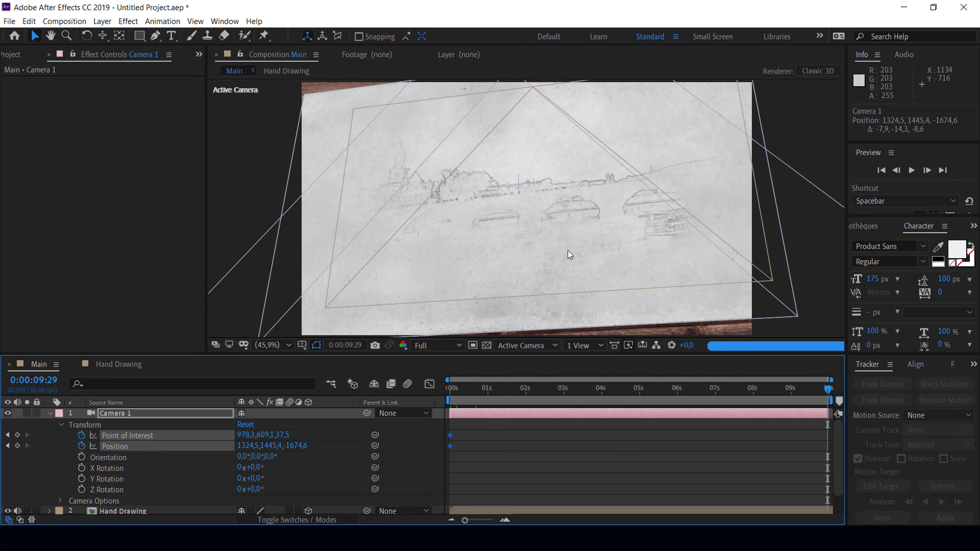
pyautogui.press('c')
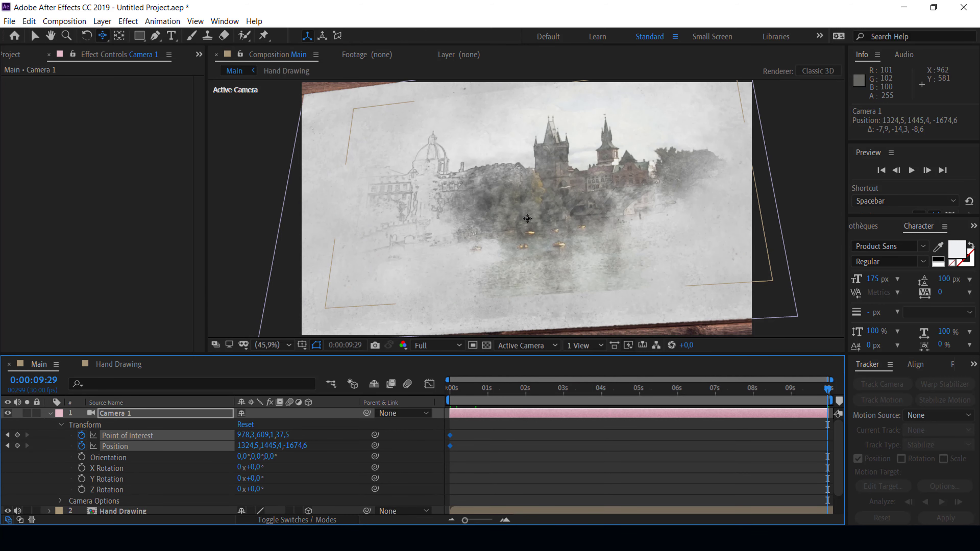
pyautogui.press('c')
pyautogui.moveTo(527, 208); pyautogui.dragTo(548, 196)
pyautogui.press('c')
pyautogui.press('c')
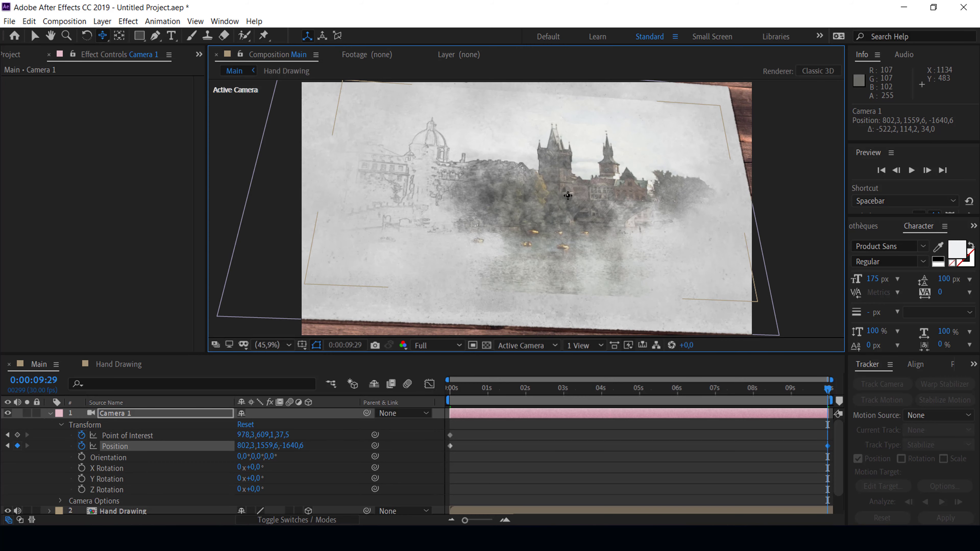
pyautogui.moveTo(565, 195); pyautogui.dragTo(469, 220)
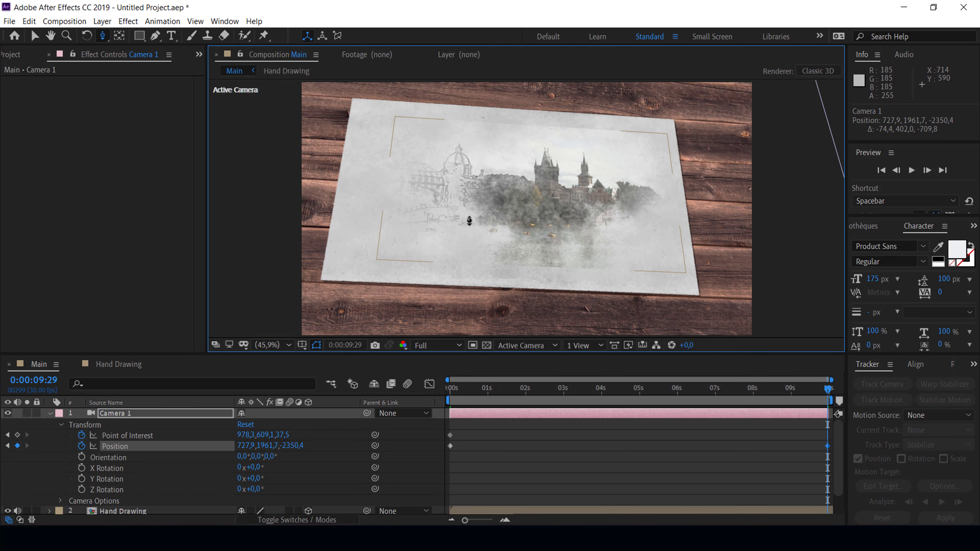
pyautogui.press('space')
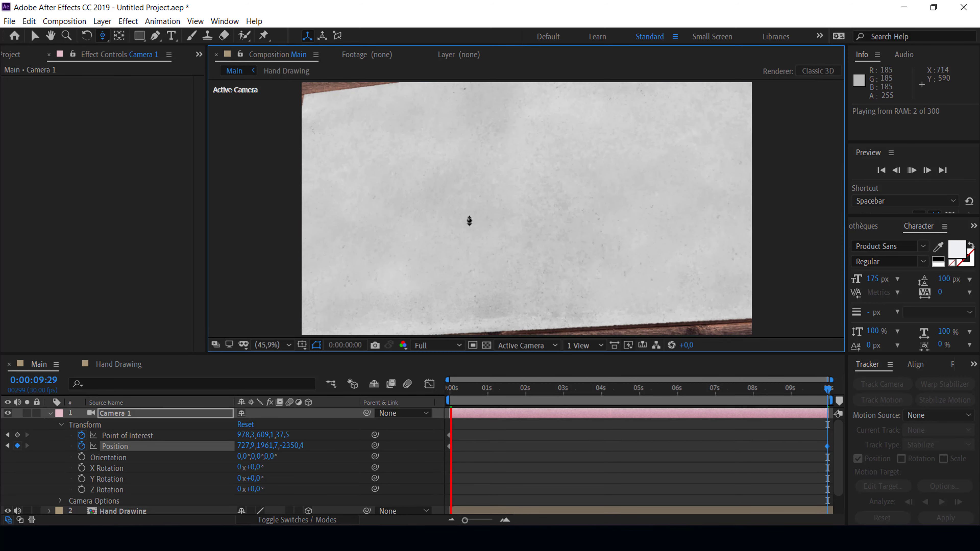
# - Fold away Camera 1's properties, stop the Main preview near the start, and select Hand Drawing
pyautogui.press('v')
pyautogui.hotkey('ctrl', '`')
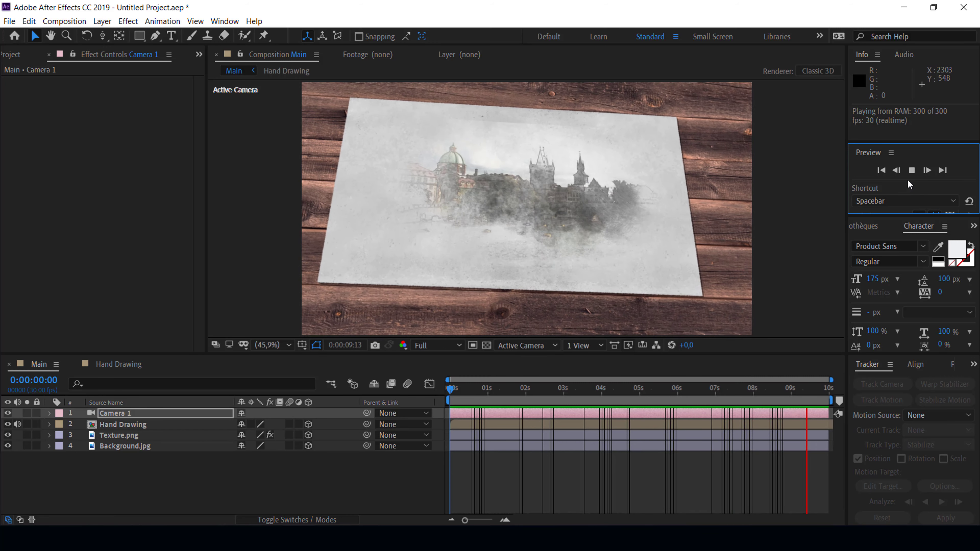
pyautogui.click(913, 174)
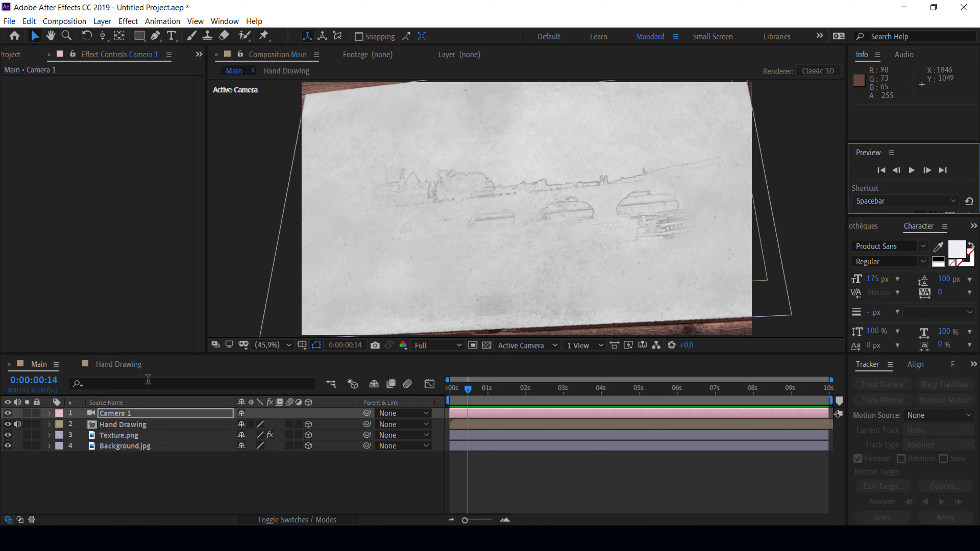
pyautogui.click(137, 425)
# - Set the Hand Drawing layer's blending mode to Multiply and check the result at 0:05:02
pyautogui.rightClick(138, 425)
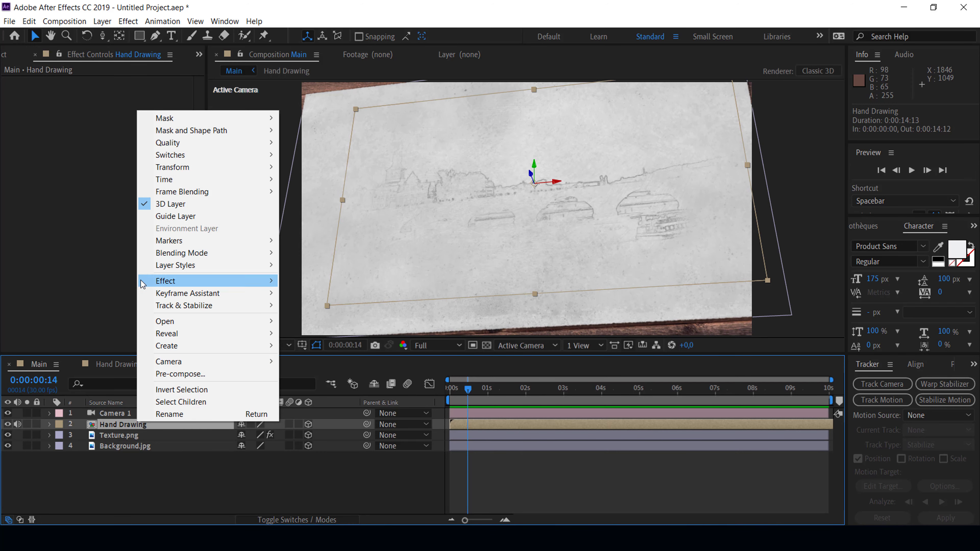
pyautogui.moveTo(179, 254)
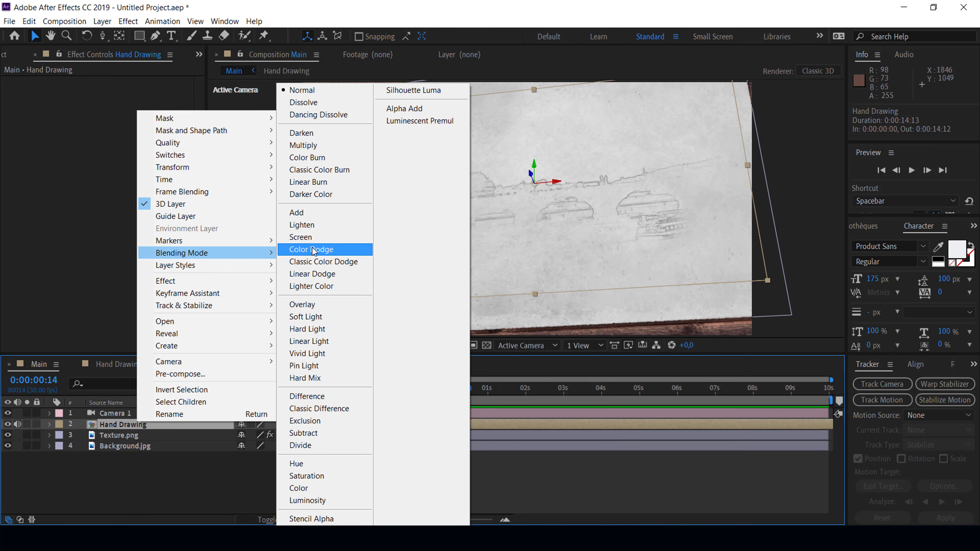
pyautogui.click(301, 148)
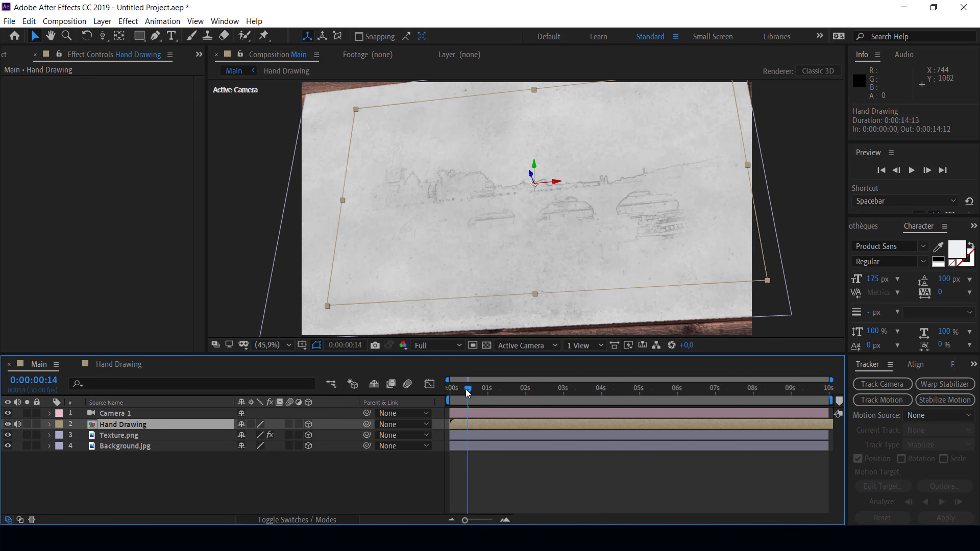
pyautogui.moveTo(468, 392); pyautogui.dragTo(642, 390)
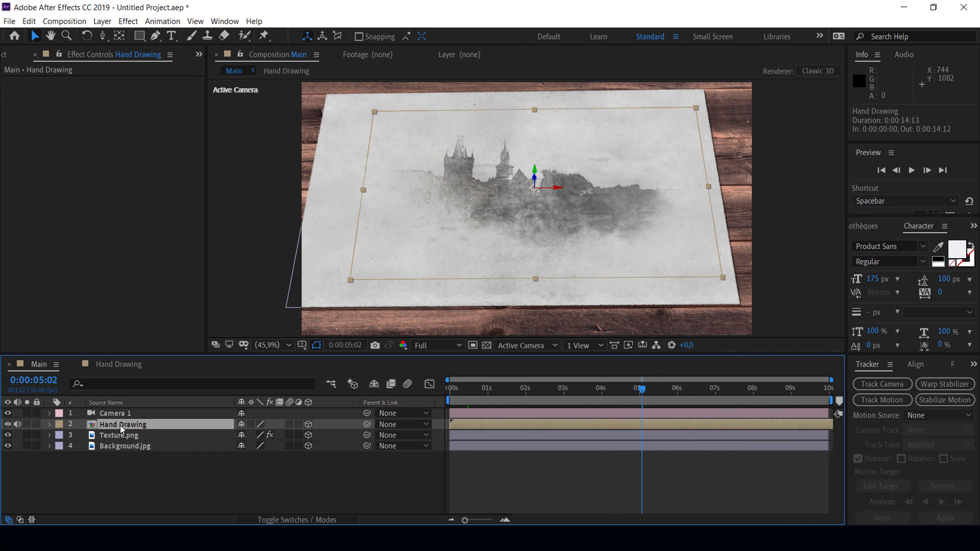
# - Apply Posterize Time to the Hand Drawing layer at a frame rate of 8, then return to the start
pyautogui.hotkey('ctrl', 'space')
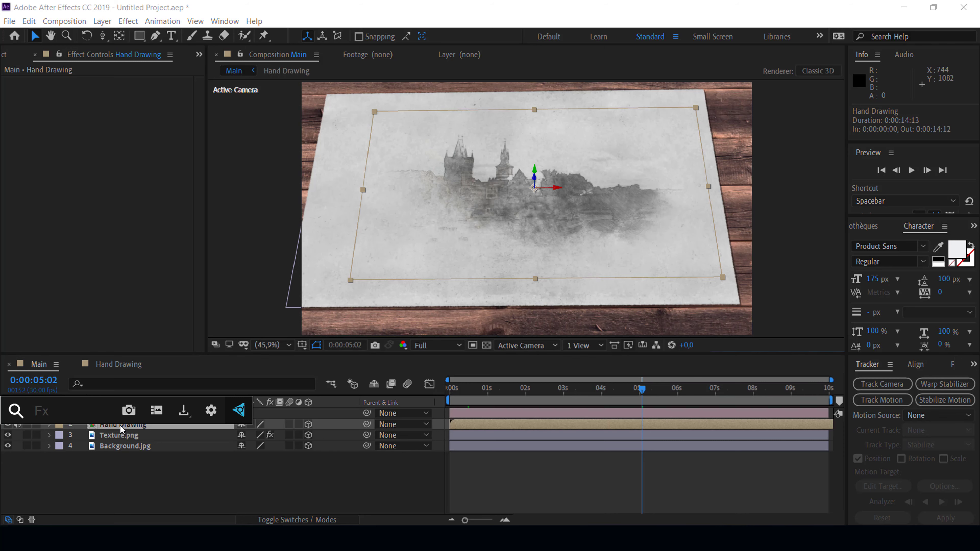
pyautogui.write('post')
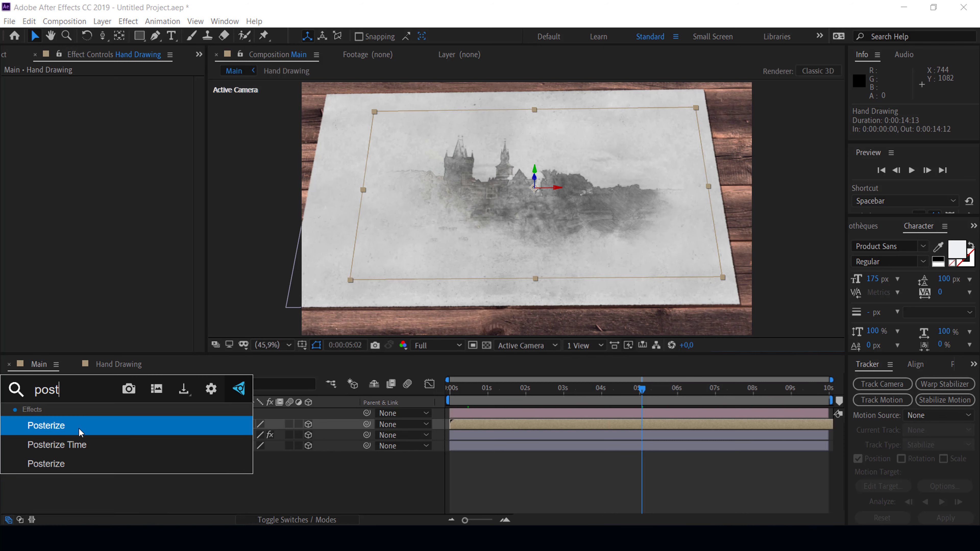
pyautogui.click(72, 443)
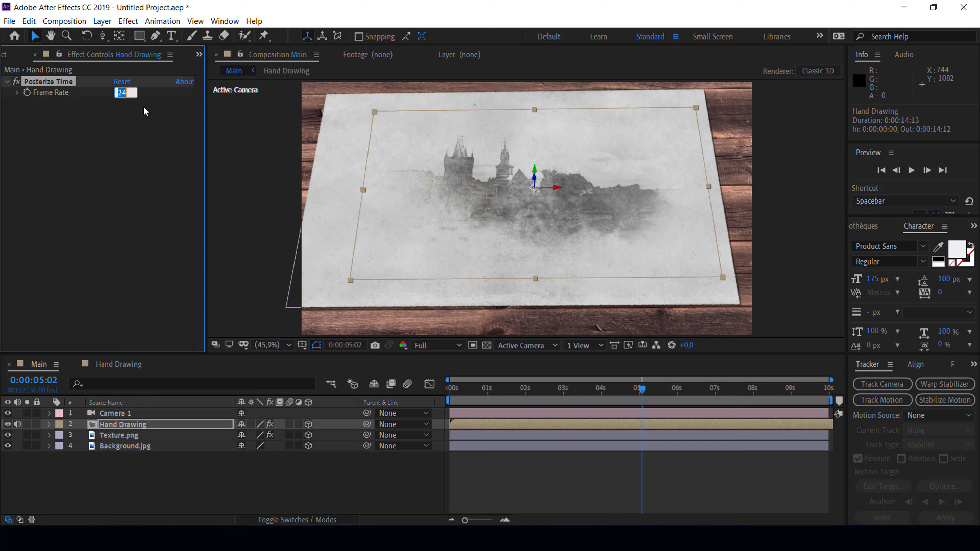
pyautogui.write('8')
pyautogui.click(194, 486)
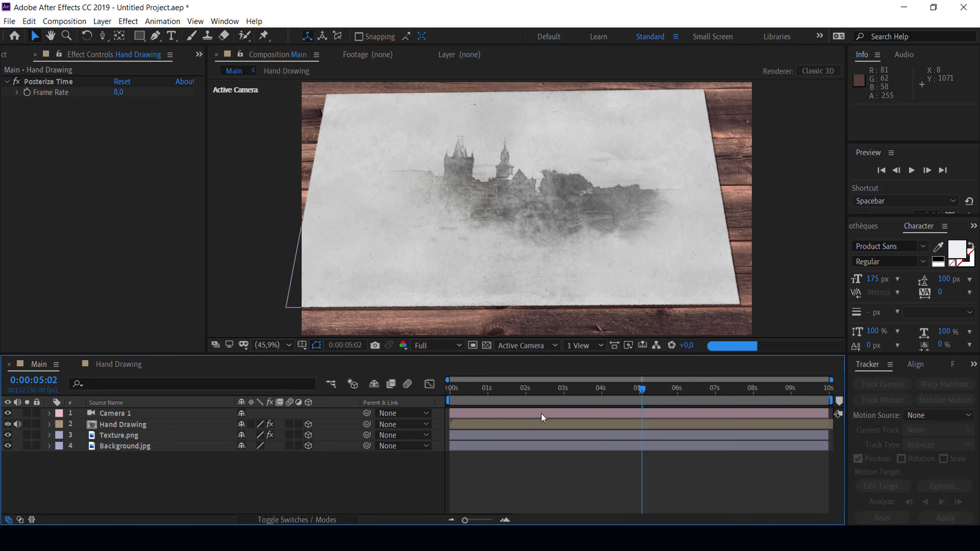
pyautogui.moveTo(643, 389); pyautogui.dragTo(443, 421)
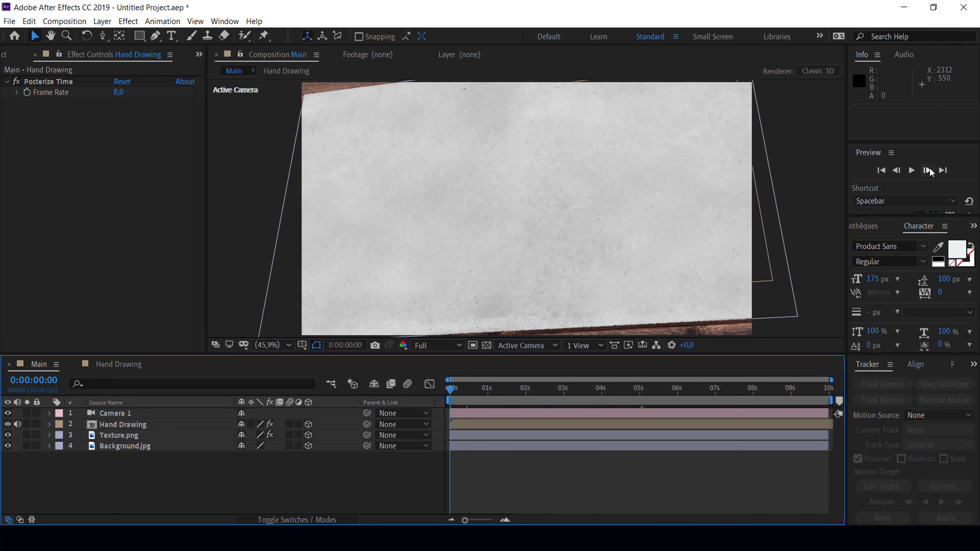
pyautogui.click(917, 171)
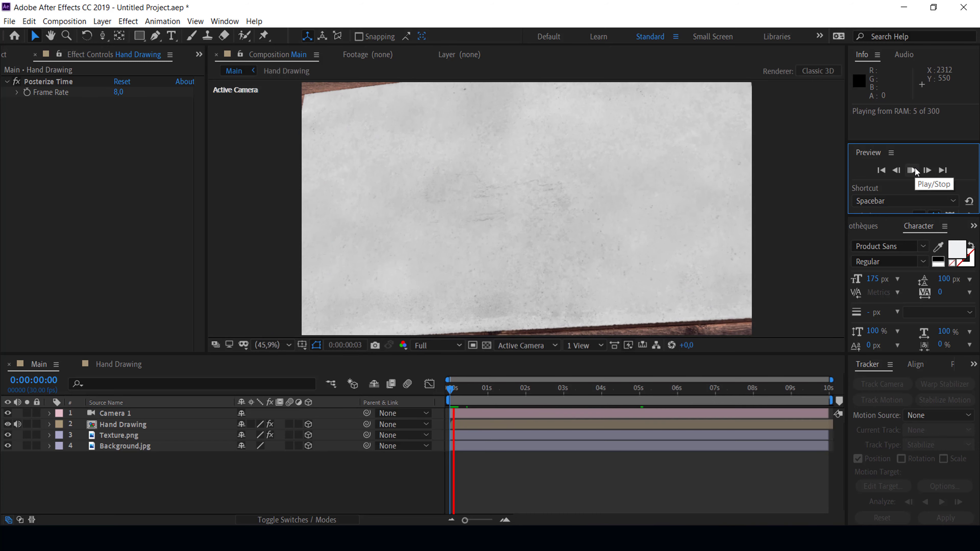